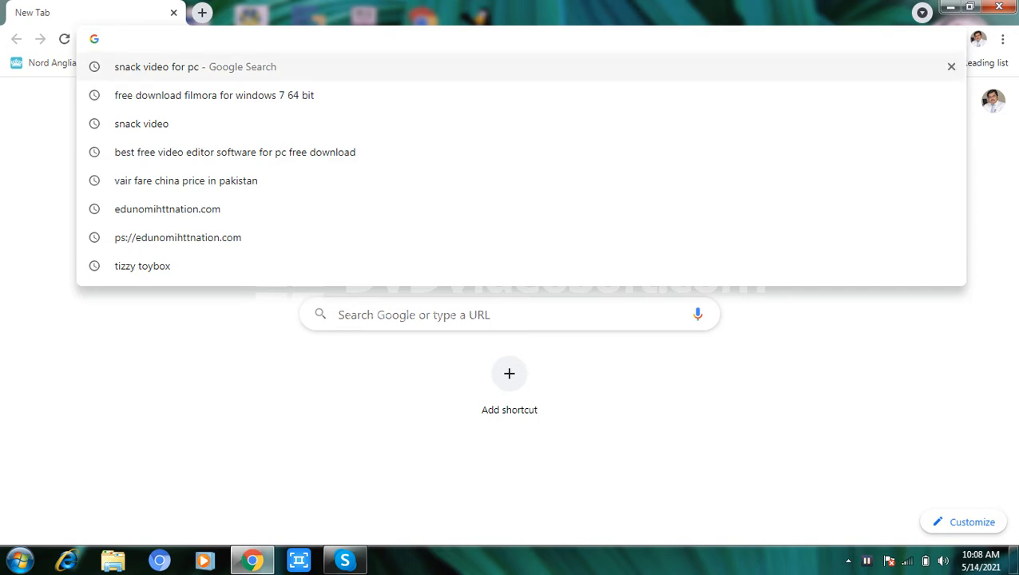
Open the official Filmora download page from Google's Windows 7 64-bit results, then minimize Chrome.
left_click(214, 95)
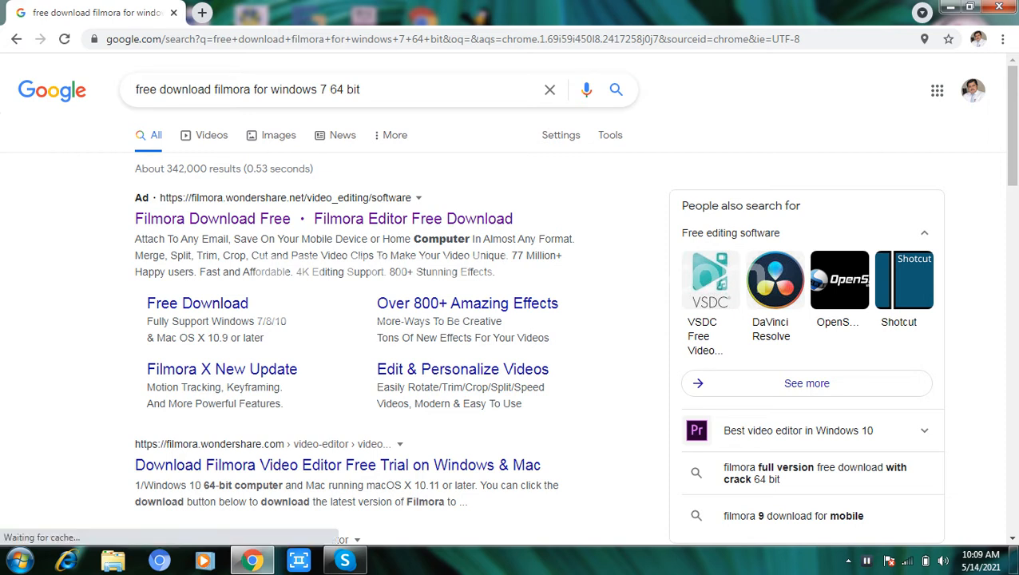
left_click(324, 218)
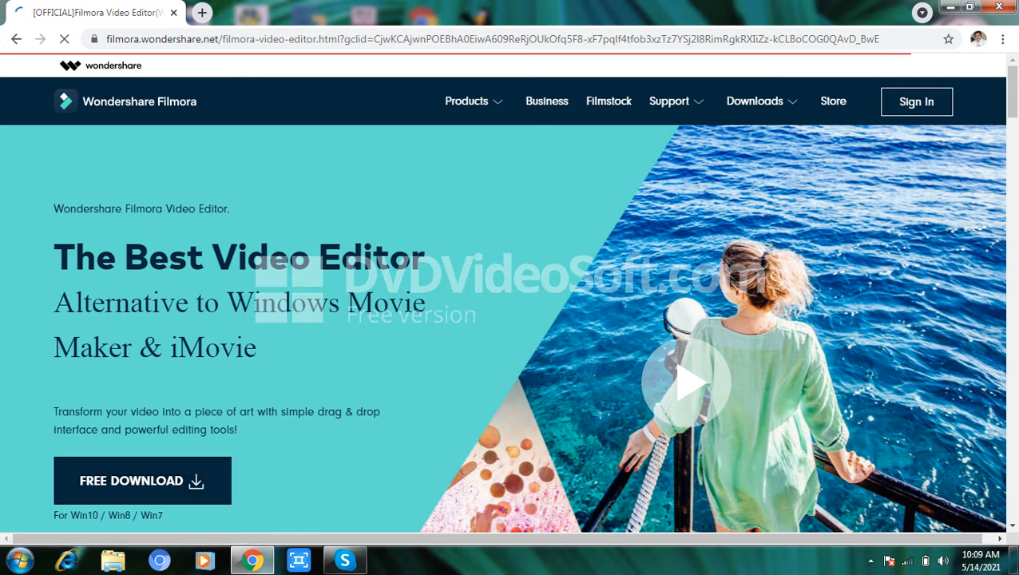
left_click(950, 6)
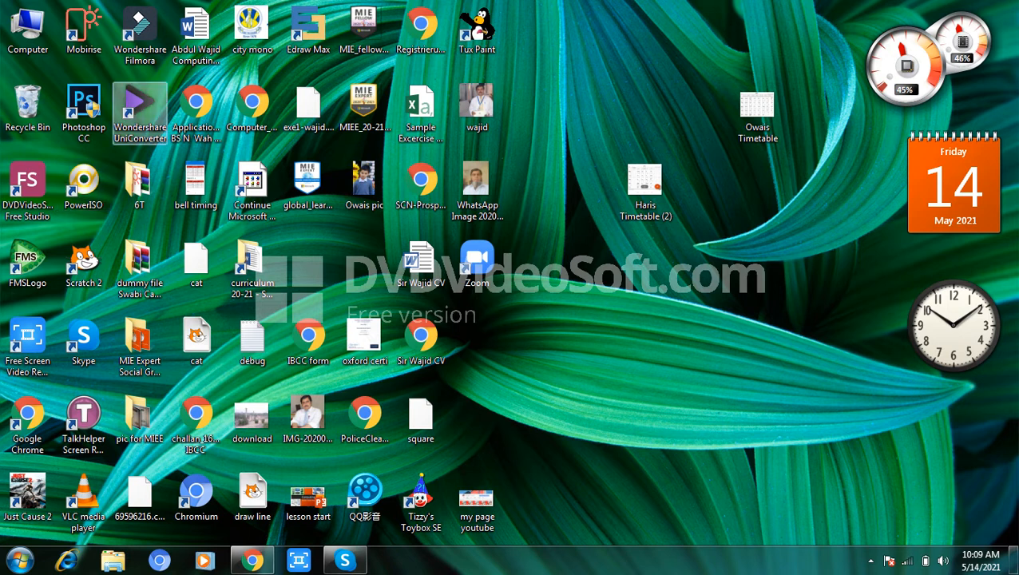
Launch Wondershare Filmora from its desktop shortcut.
left_click(139, 49)
left_click(140, 49)
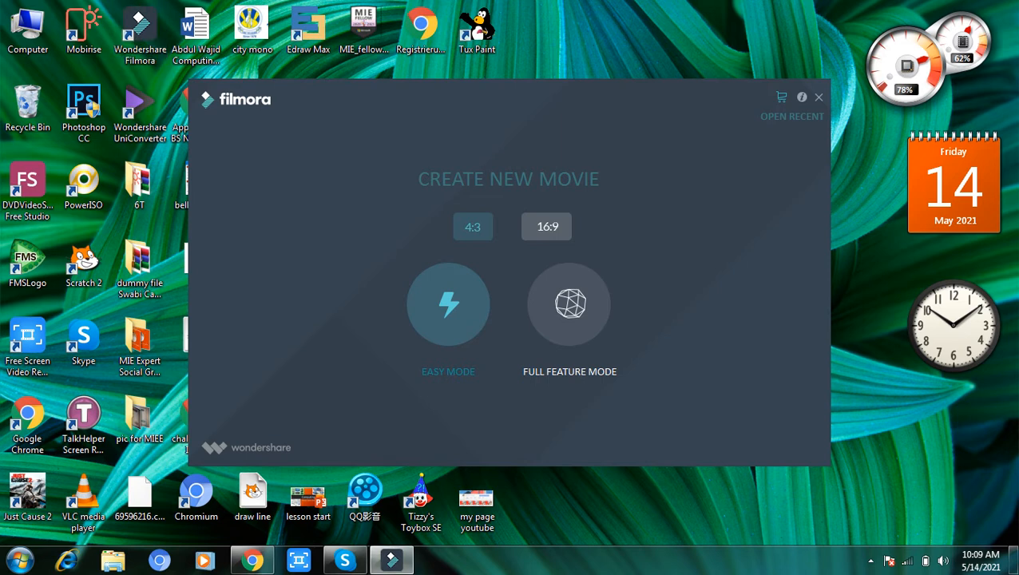
Start a Full Feature Mode project and delete all eight old photos from My Album.
left_click(570, 304)
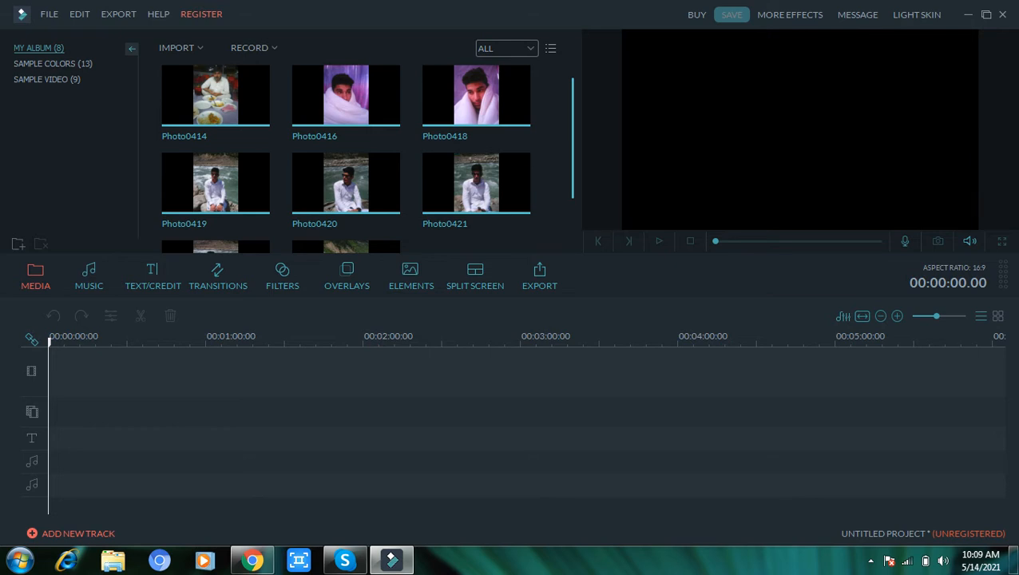
left_click_drag(511, 243, 182, 65)
key("Delete")
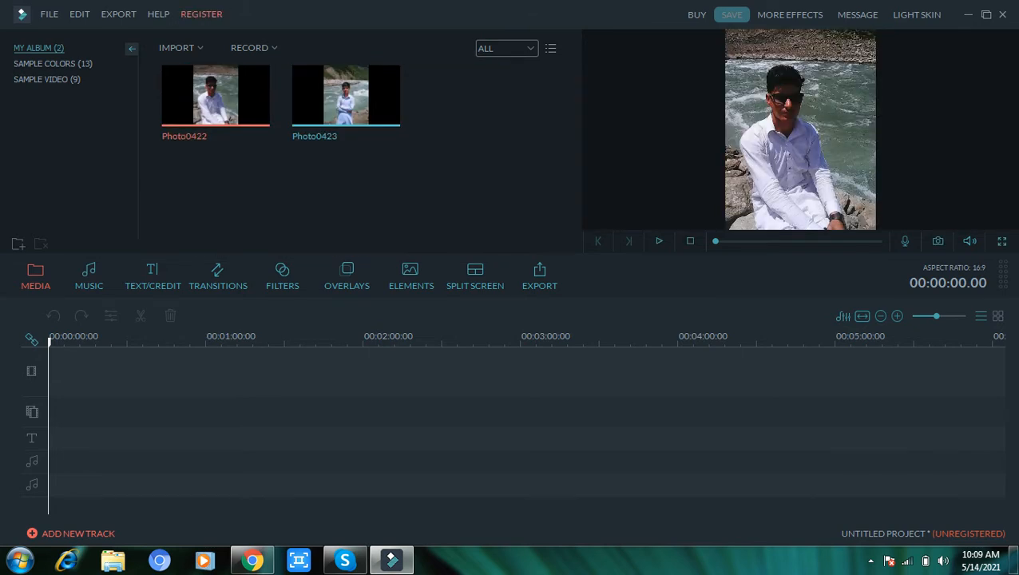
left_click_drag(417, 176, 241, 64)
key("Delete")
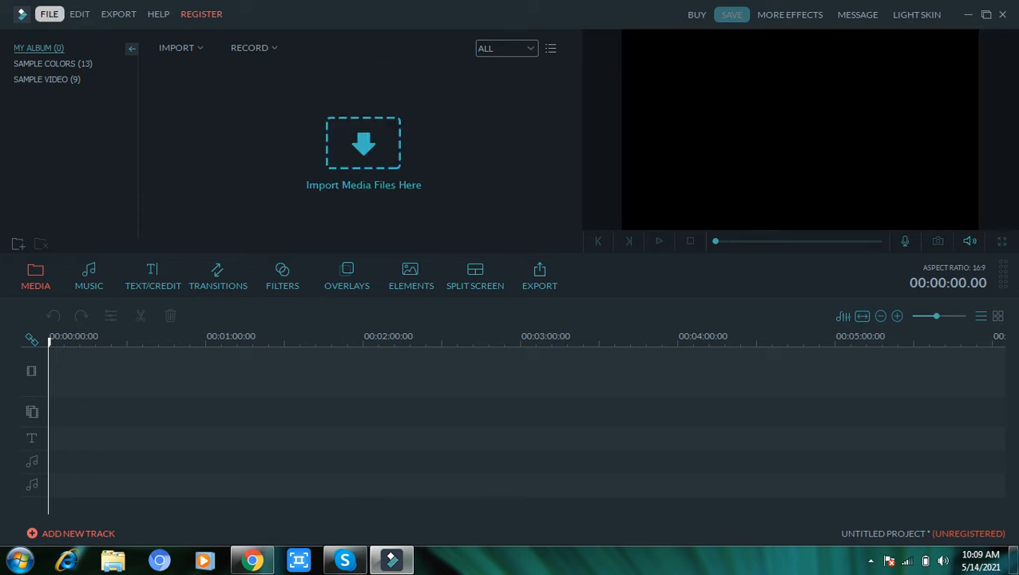
left_click(49, 14)
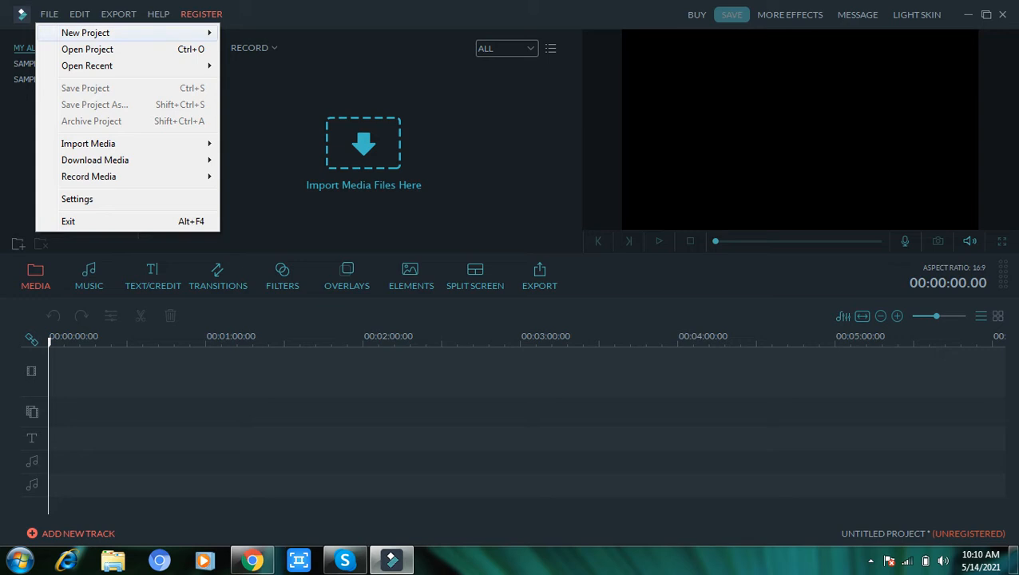
mouse_move(85, 33)
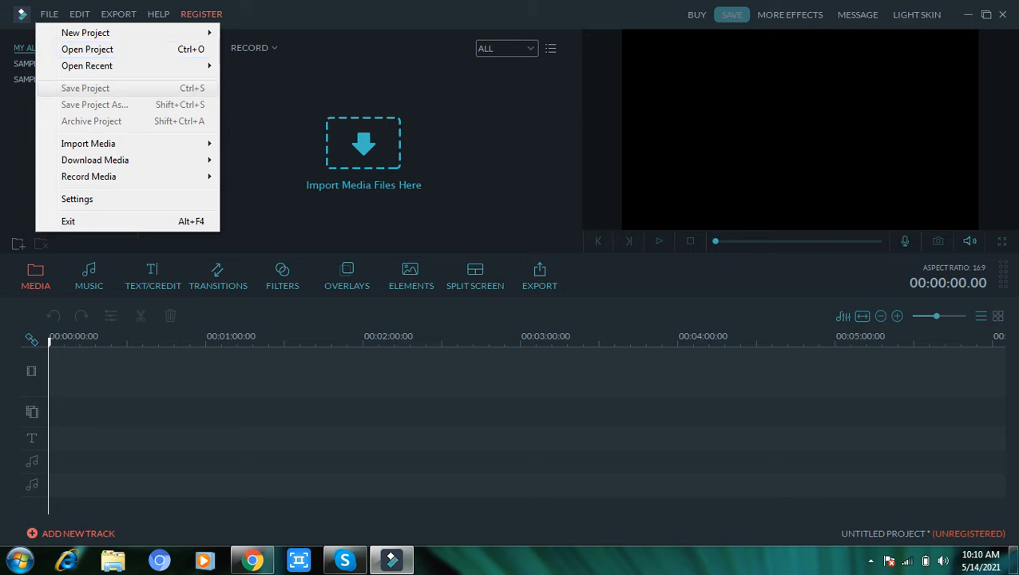
mouse_move(88, 143)
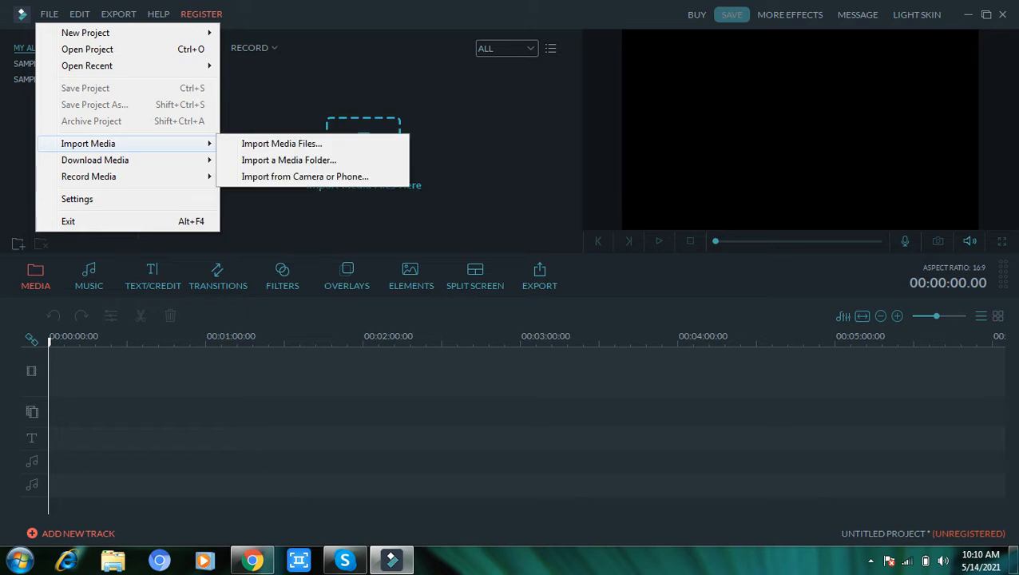
mouse_move(79, 15)
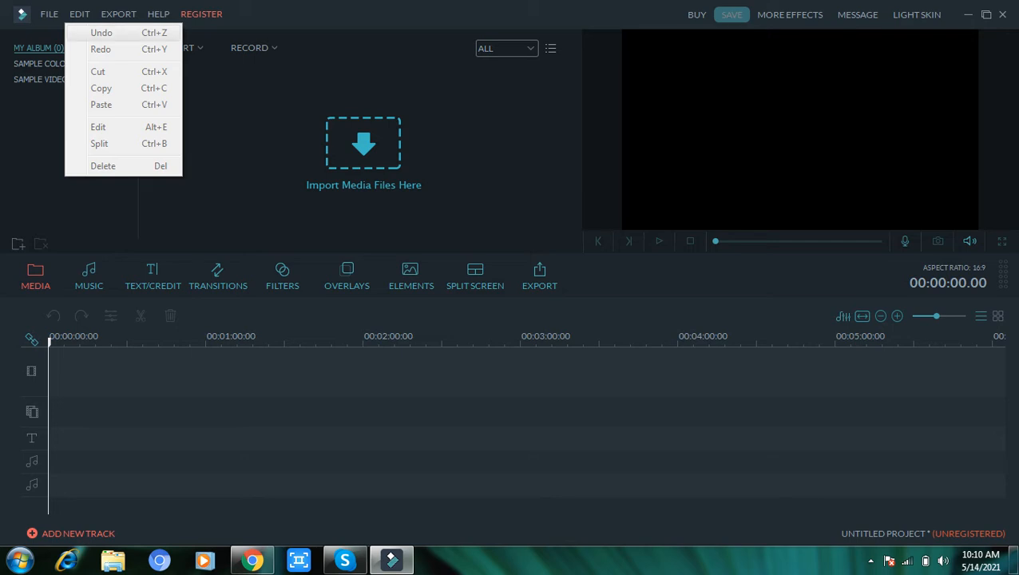
mouse_move(118, 14)
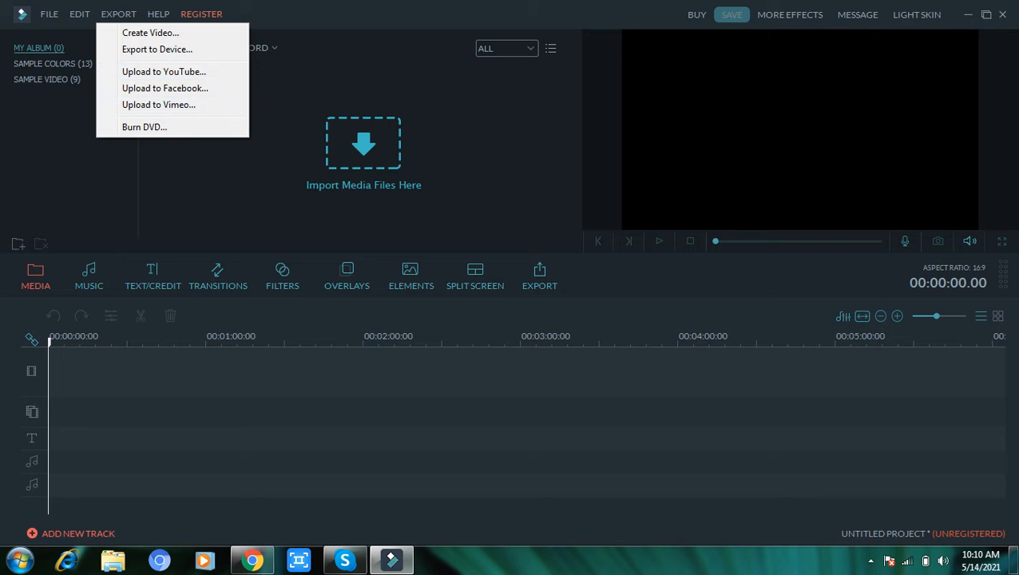
key("Right")
key("Right")
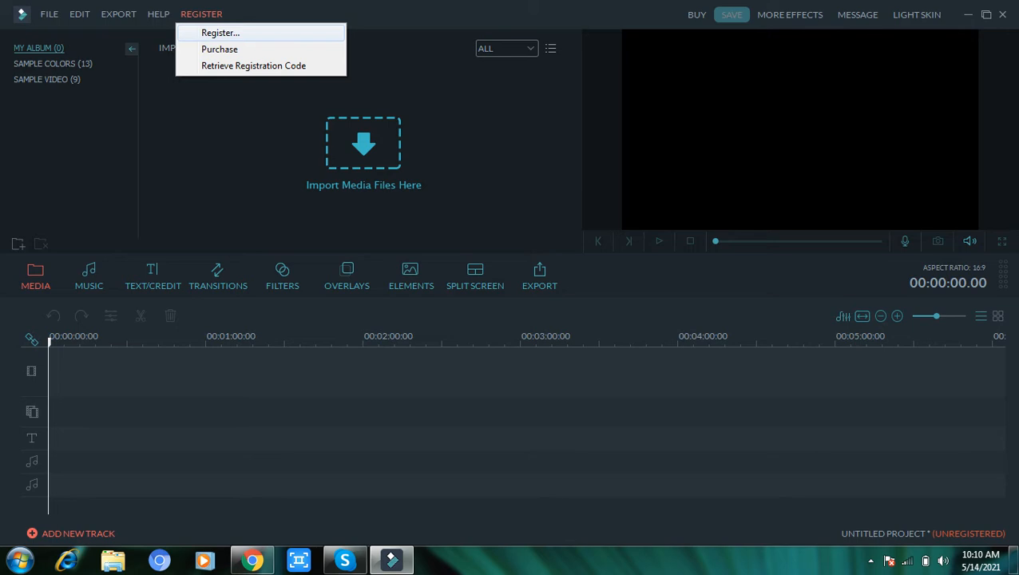
left_click(88, 276)
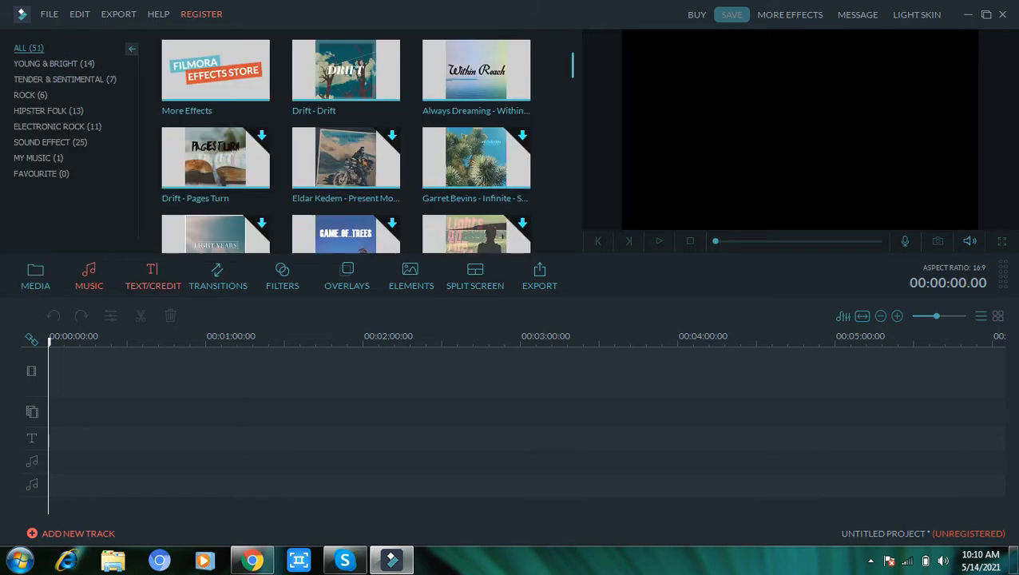
left_click(153, 277)
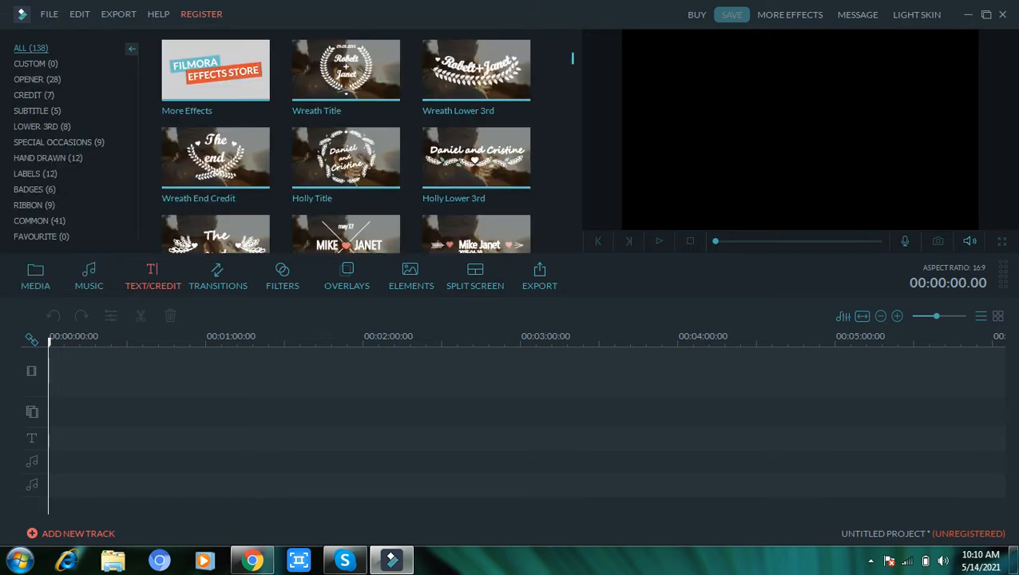
left_click(218, 276)
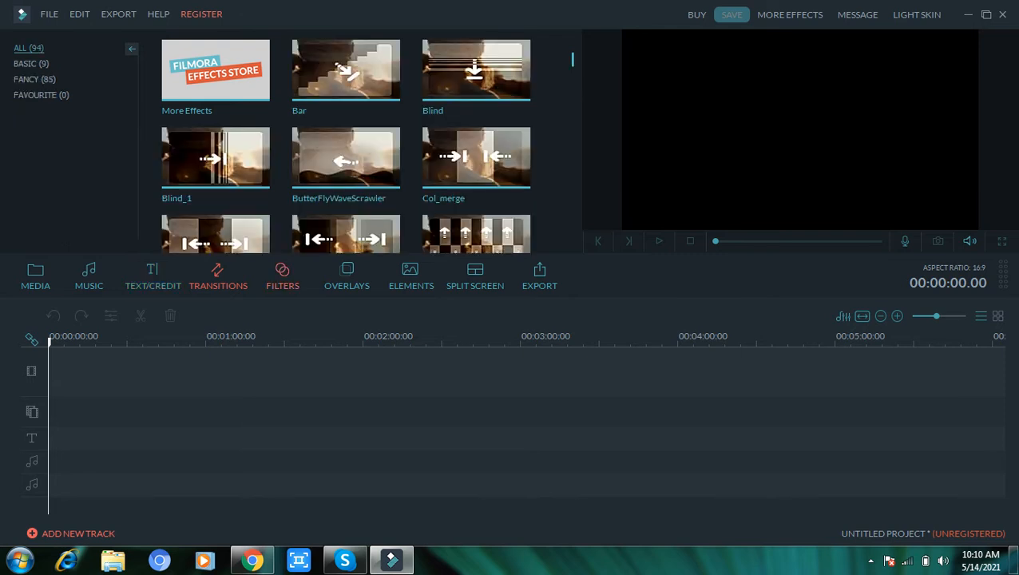
left_click(282, 276)
left_click(346, 277)
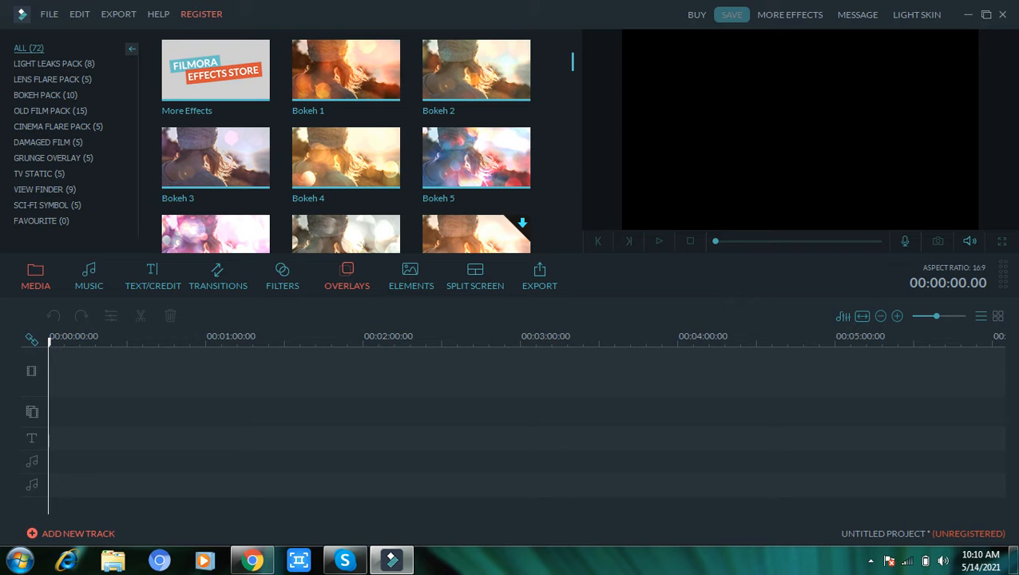
left_click(36, 276)
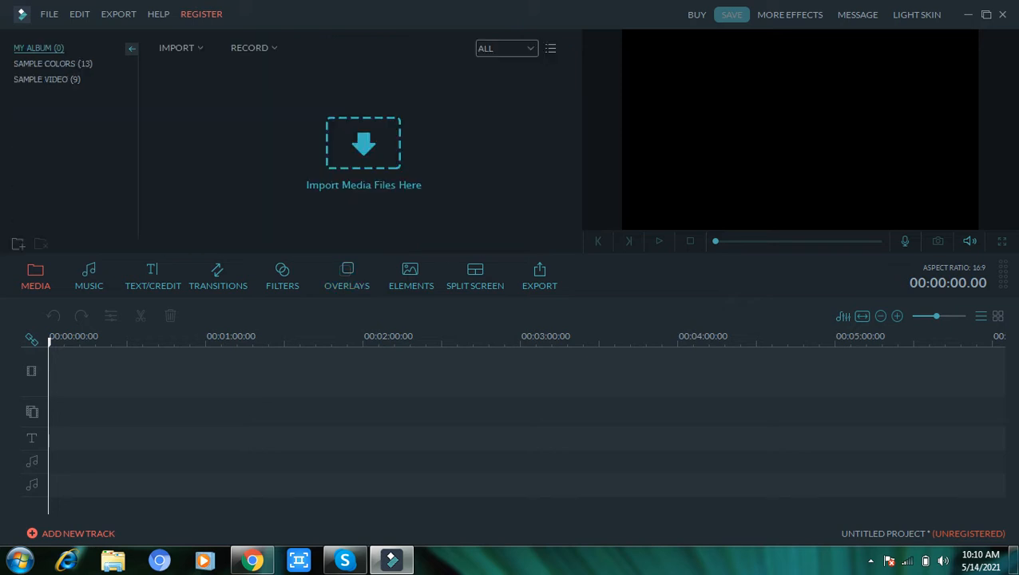
Import the eight photos Photo0414 through Photo0423 from D:\picture\Captured.
left_click(363, 145)
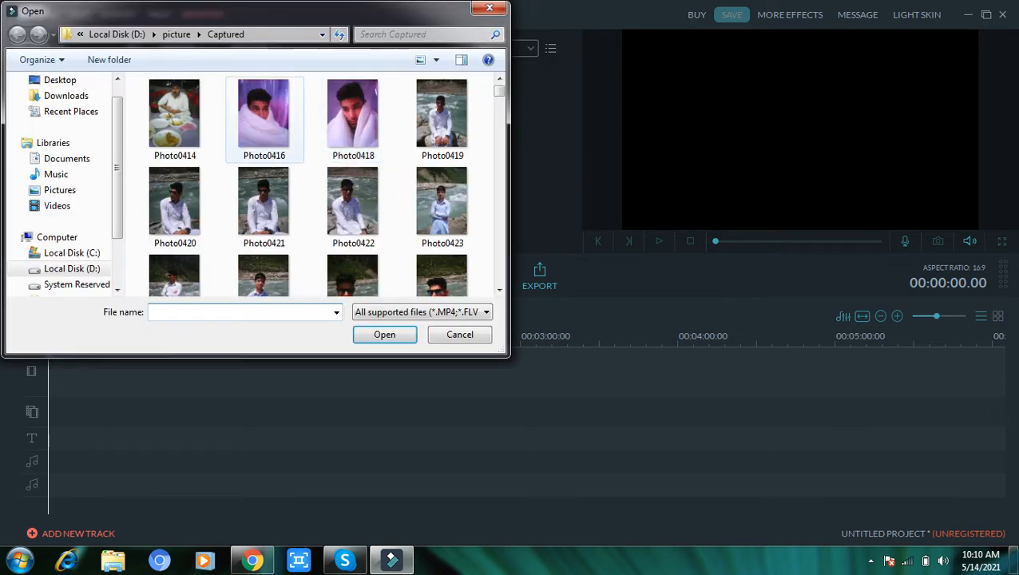
left_click(174, 116)
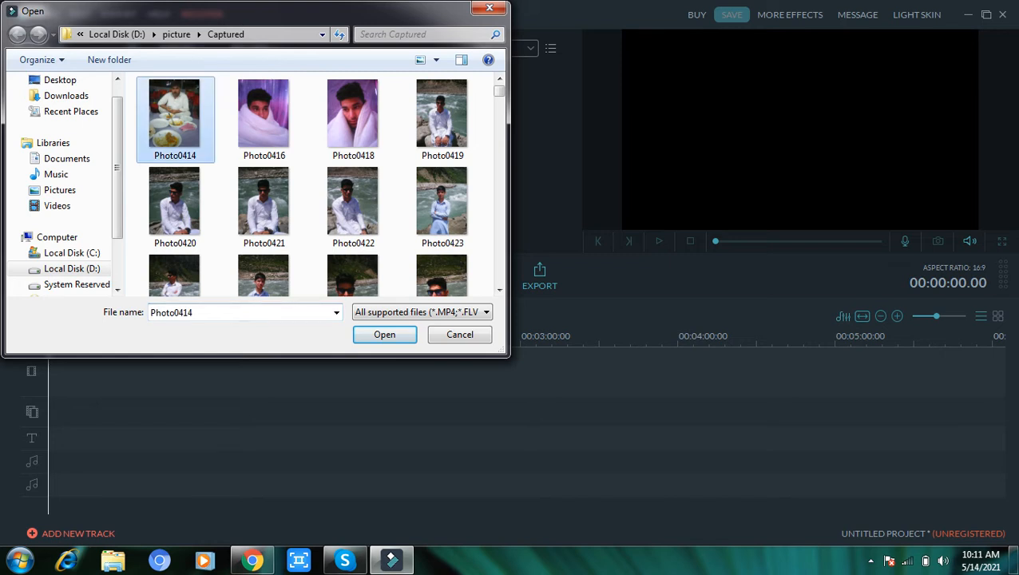
left_click(263, 116, "ctrl")
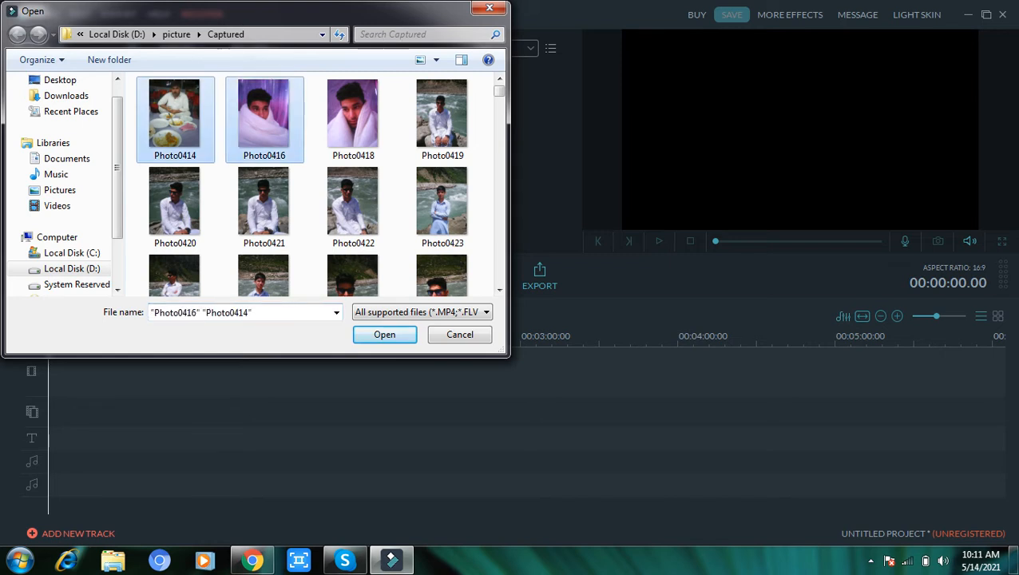
left_click(353, 116, "ctrl")
left_click(442, 115, "ctrl")
left_click(174, 203, "ctrl")
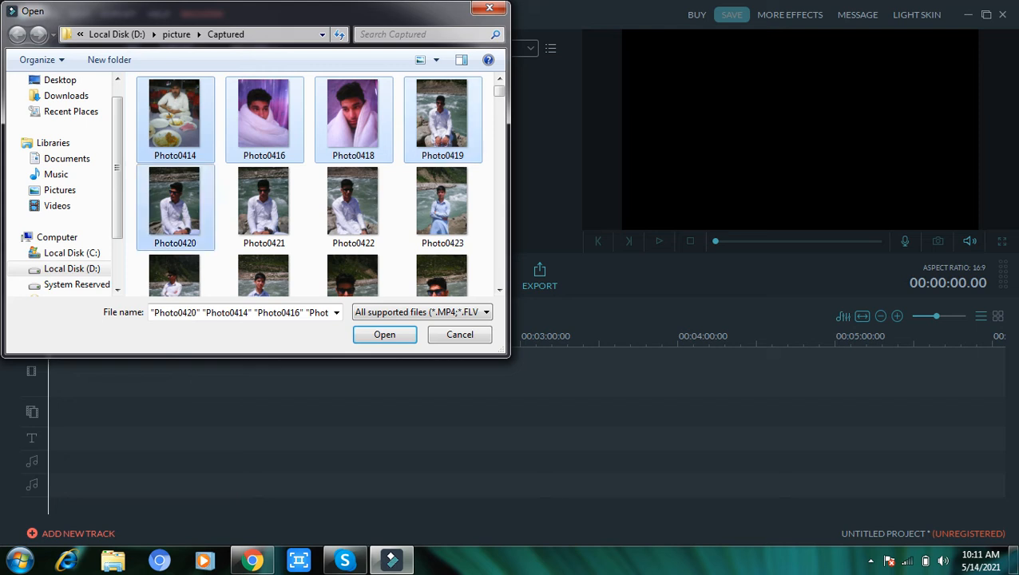
left_click(263, 204, "ctrl")
left_click(353, 203, "ctrl")
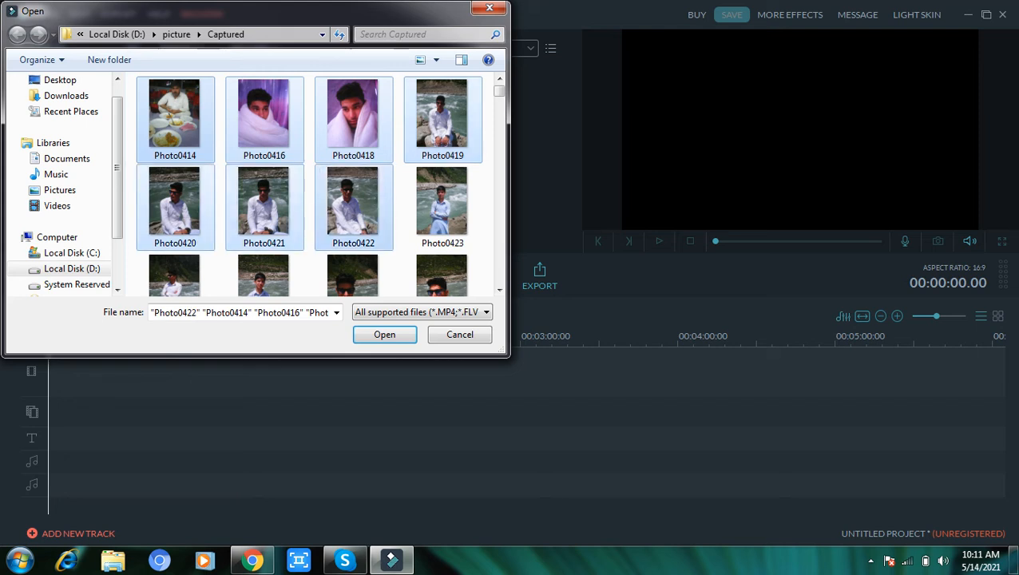
left_click(441, 204, "ctrl")
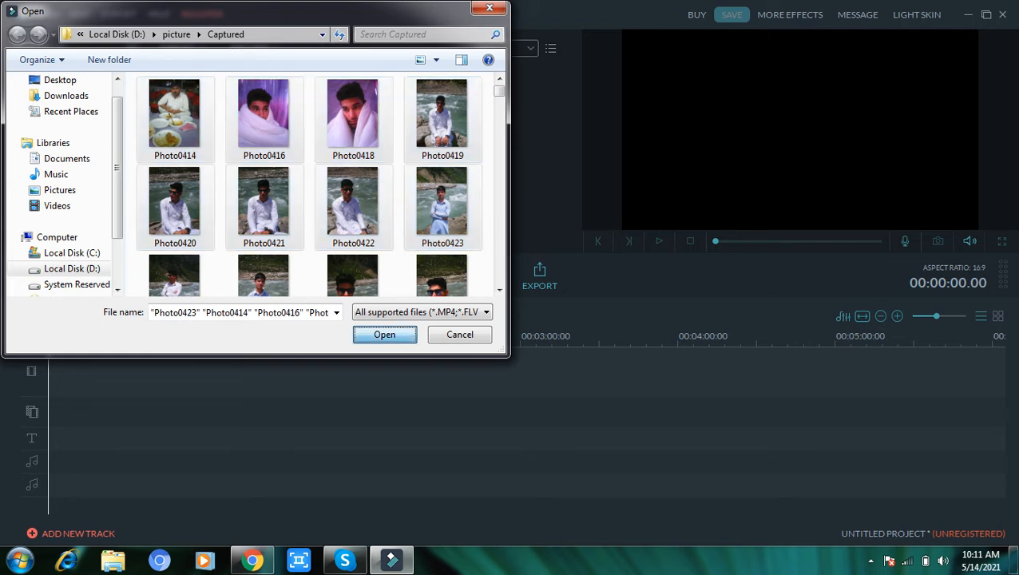
key("Return")
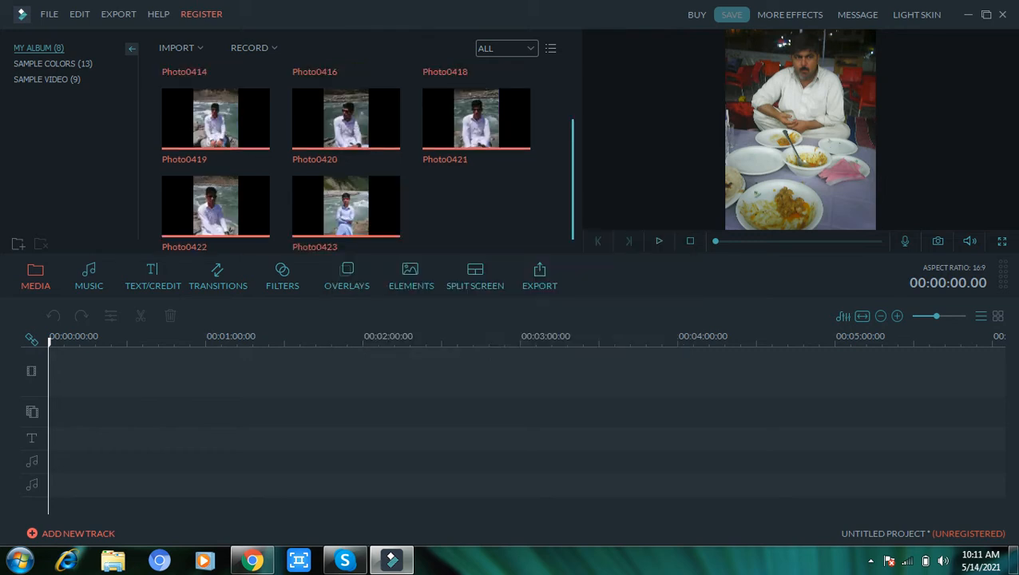
scroll(365, 158, "up", 3)
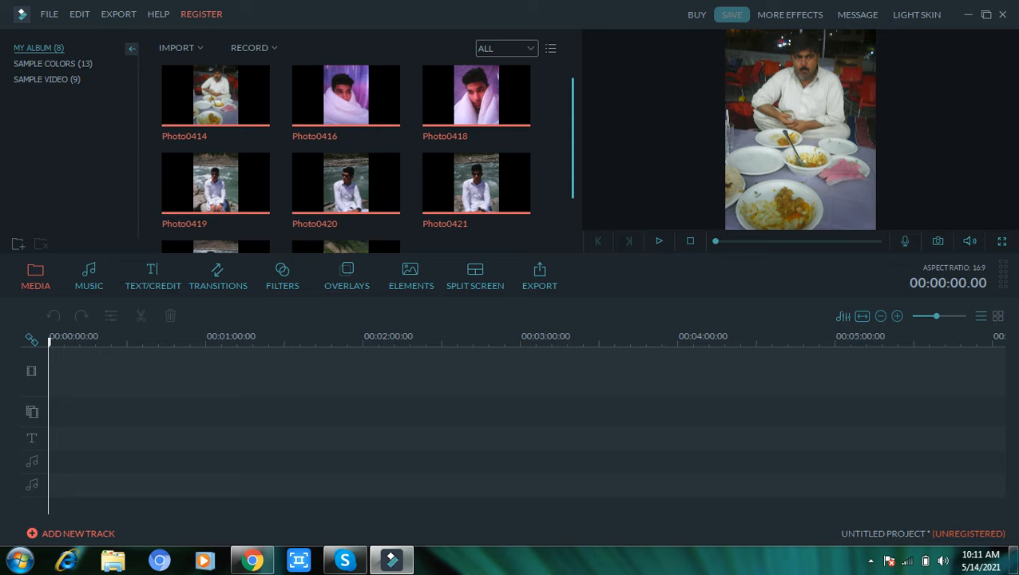
mouse_move(245, 101)
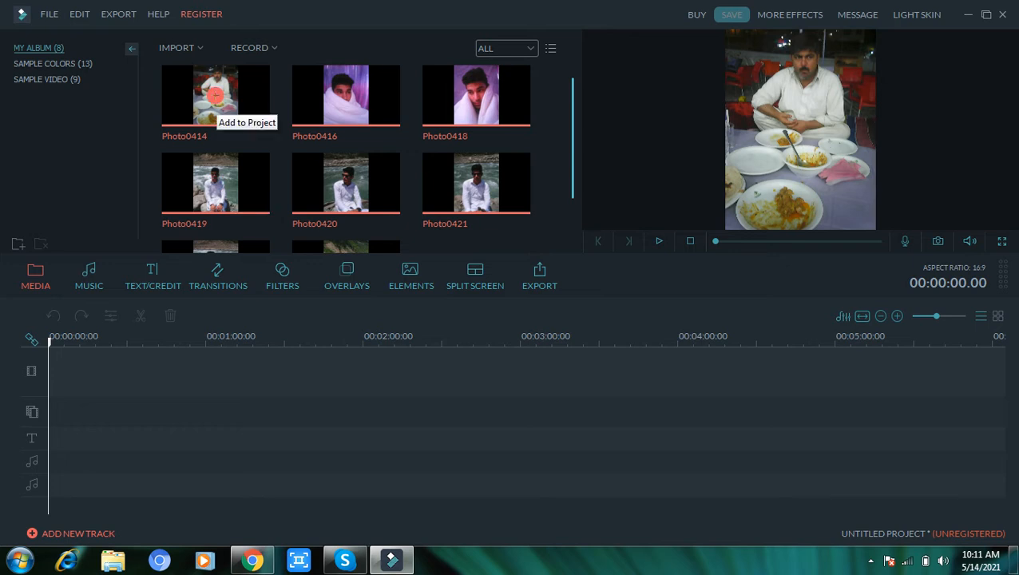
left_click(216, 95)
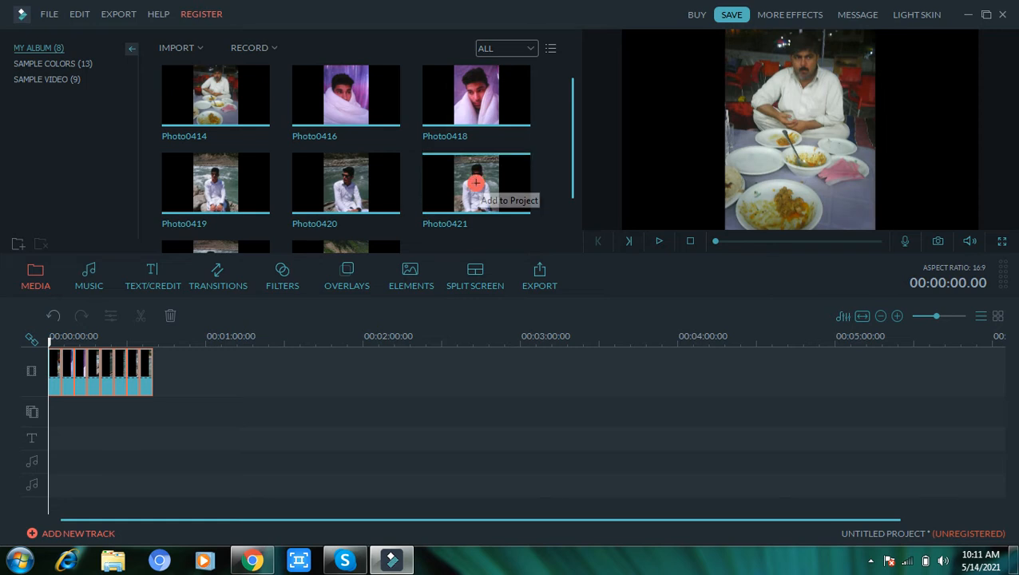
left_click(475, 183)
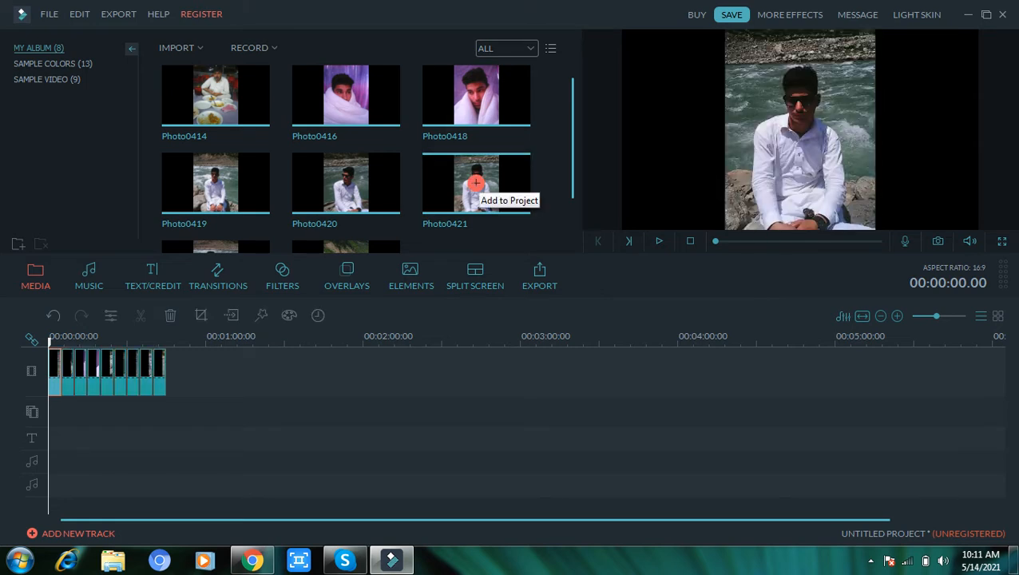
left_click(160, 372)
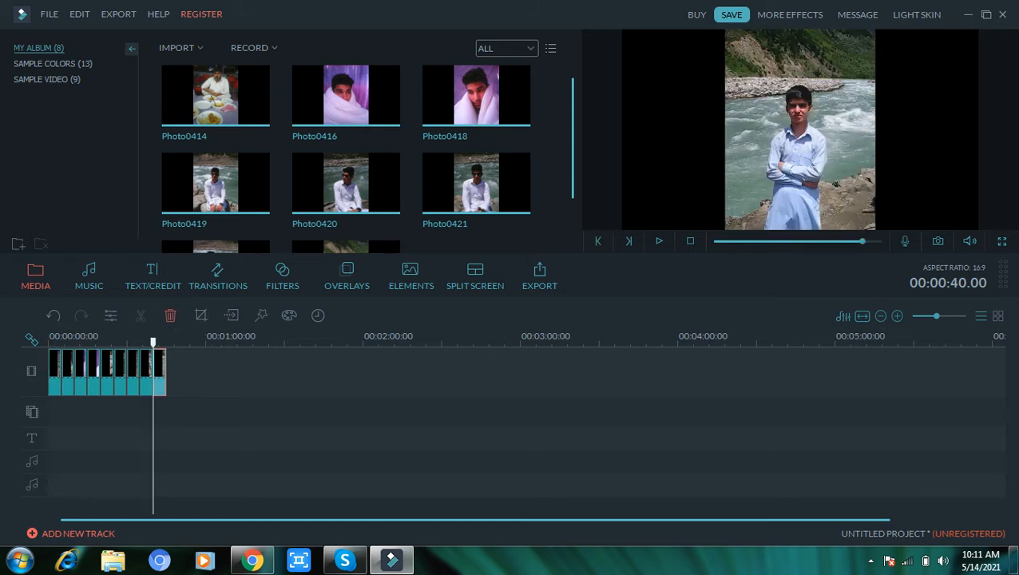
key("Delete")
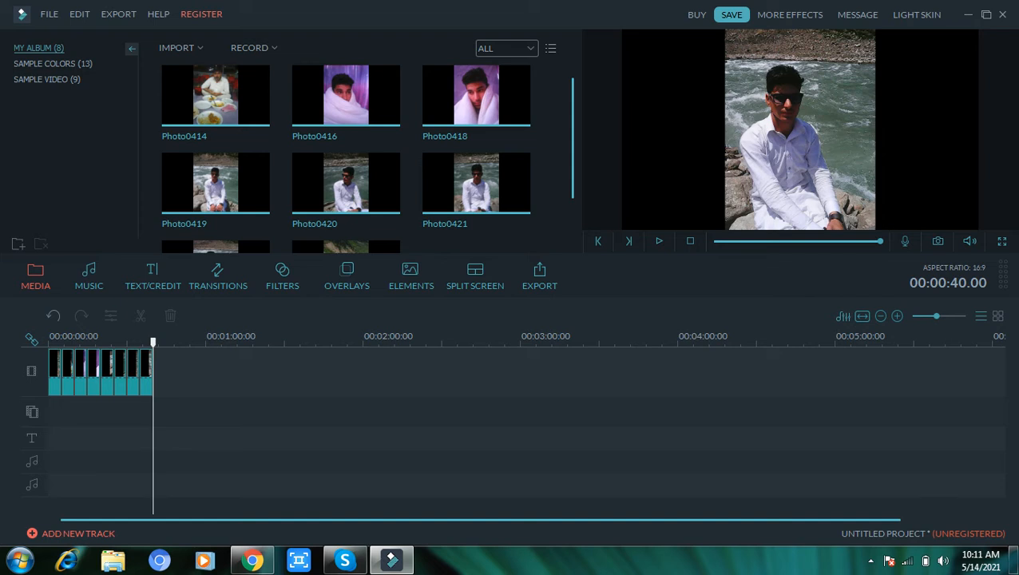
left_click(897, 316)
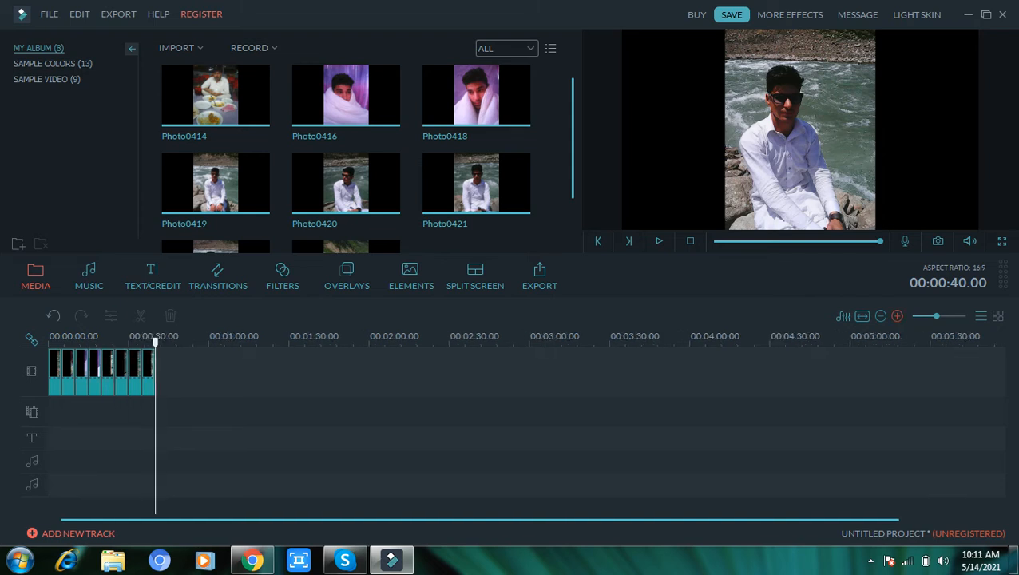
left_click(897, 316)
left_click(897, 316)
left_click(897, 316)
left_click(897, 316)
left_click(897, 316)
left_click(897, 316)
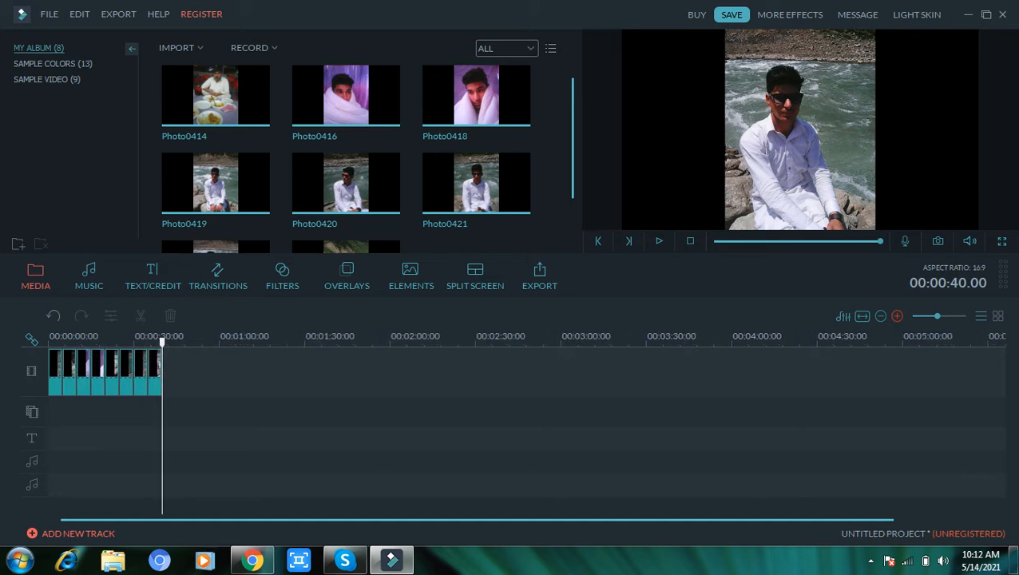
left_click(880, 316)
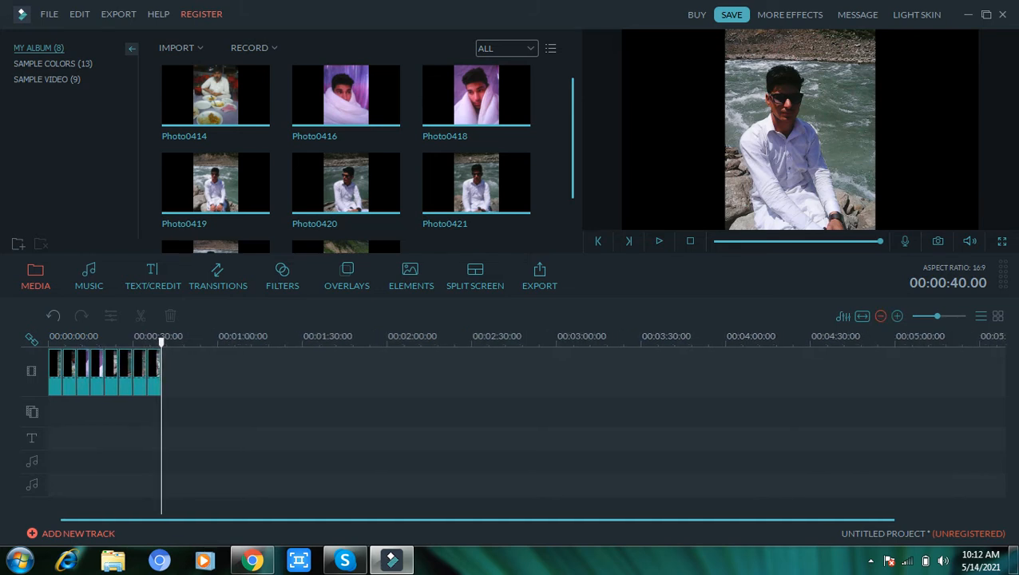
left_click(881, 317)
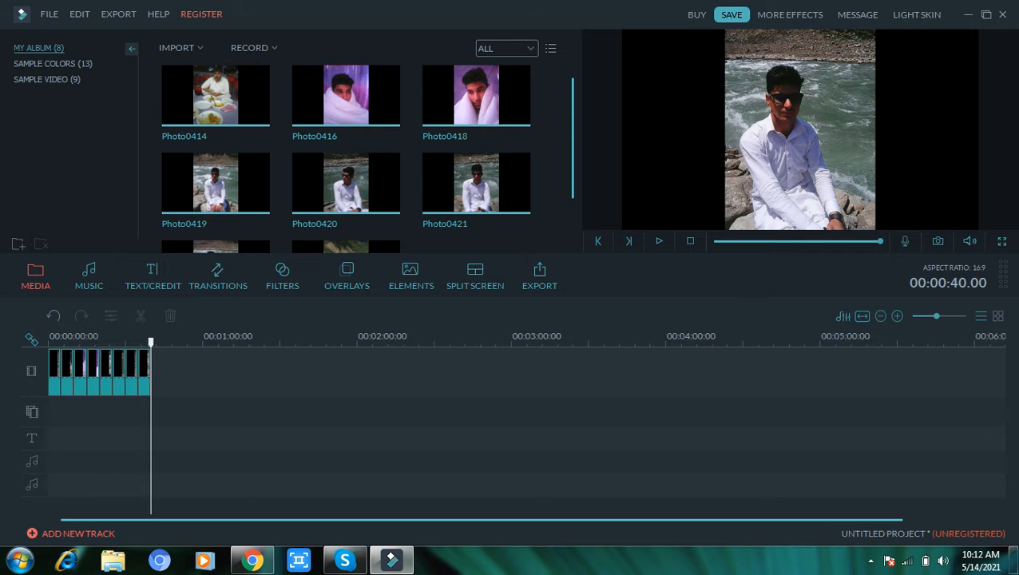
Stretch the last photo clip to about ten seconds.
left_click(144, 372)
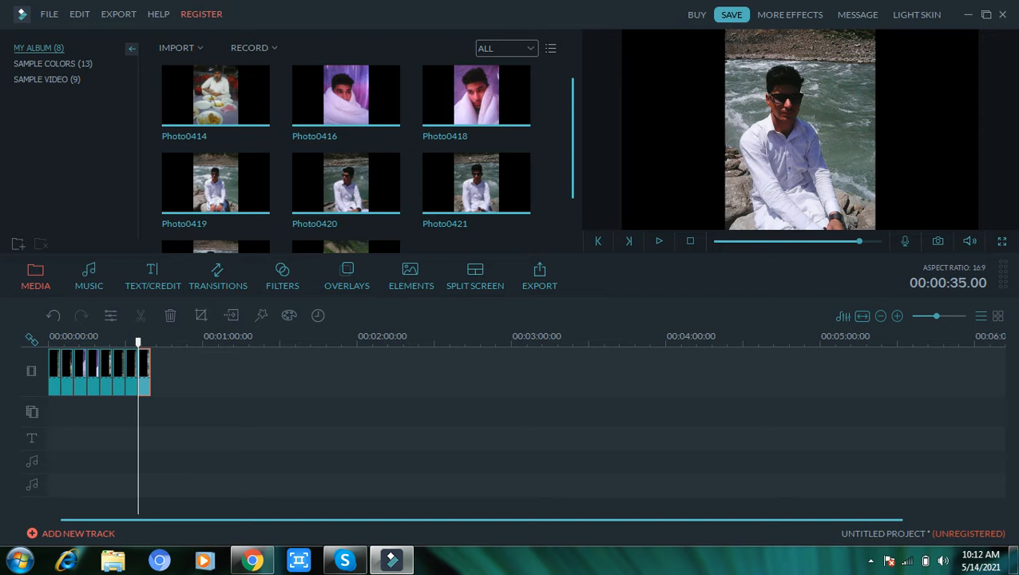
left_click_drag(150, 372, 162, 372)
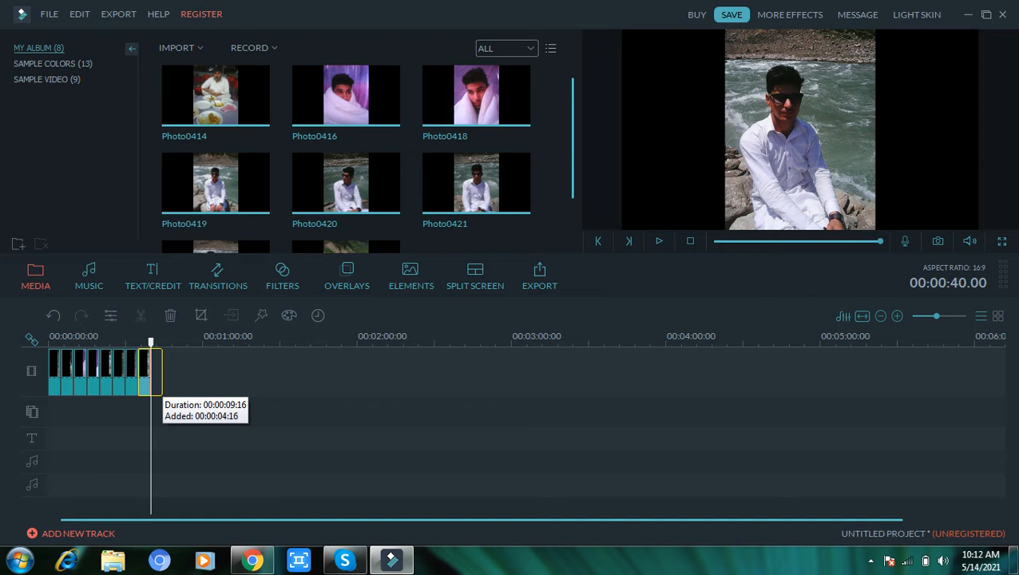
left_click_drag(162, 372, 163, 372)
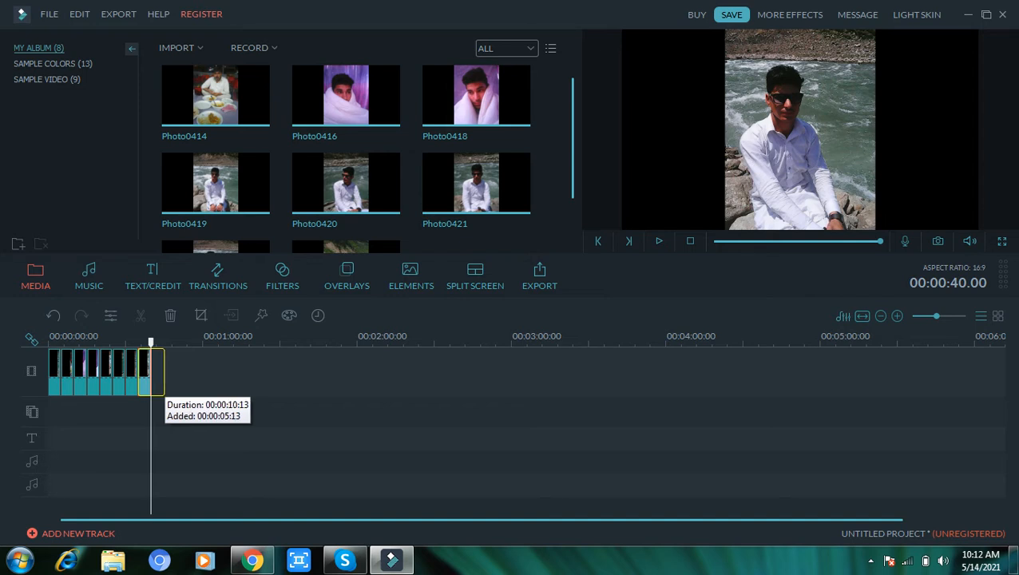
left_click_drag(164, 372, 165, 372)
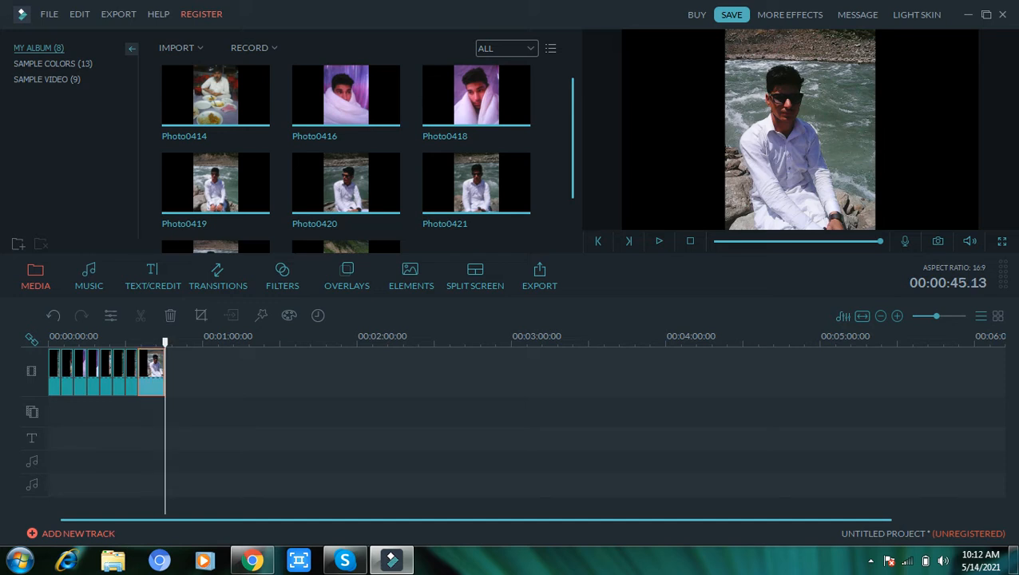
Lengthen the seventh, sixth, fifth, fourth and third photo clips.
left_click(132, 373)
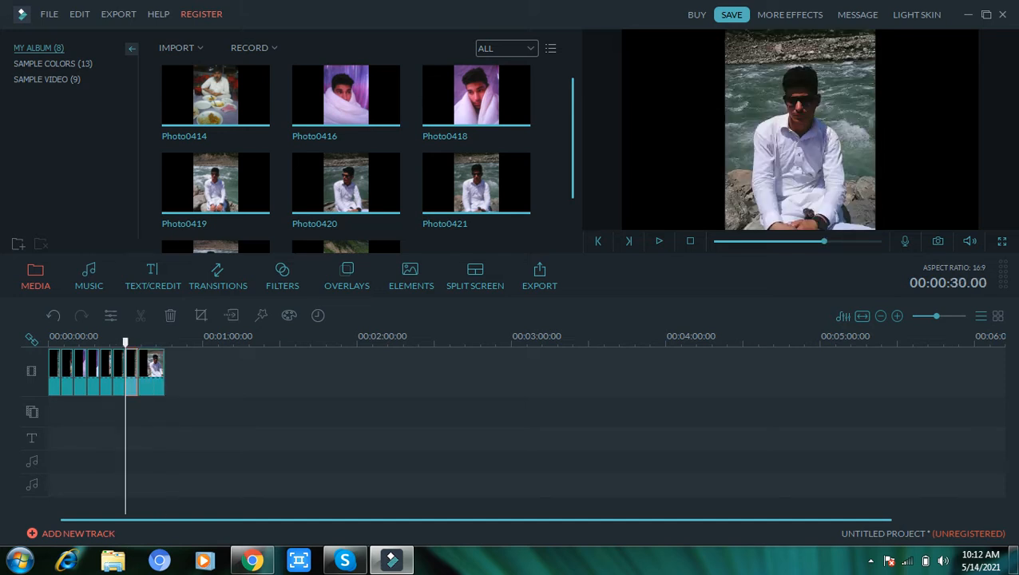
left_click_drag(138, 372, 149, 372)
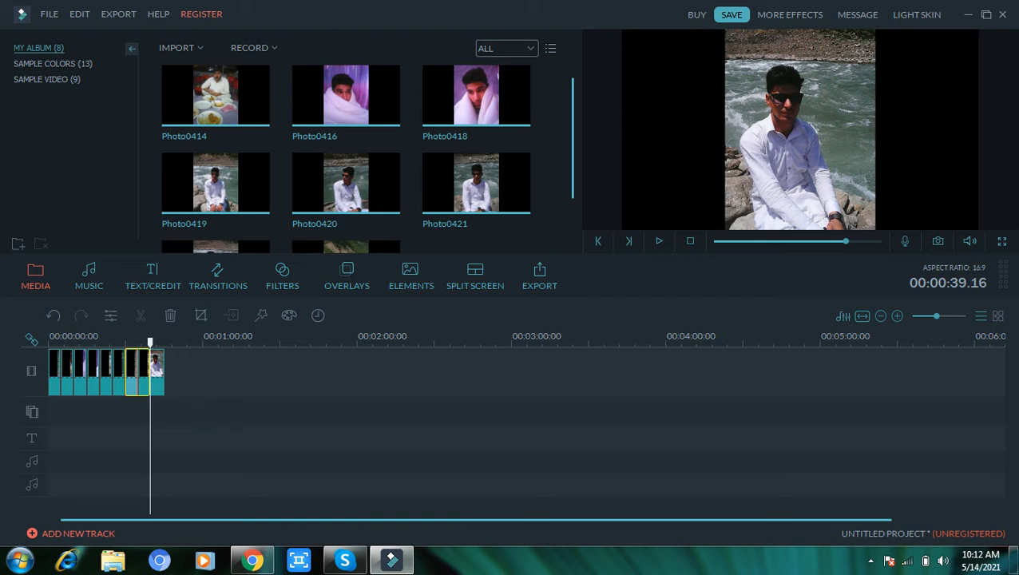
left_click(119, 372)
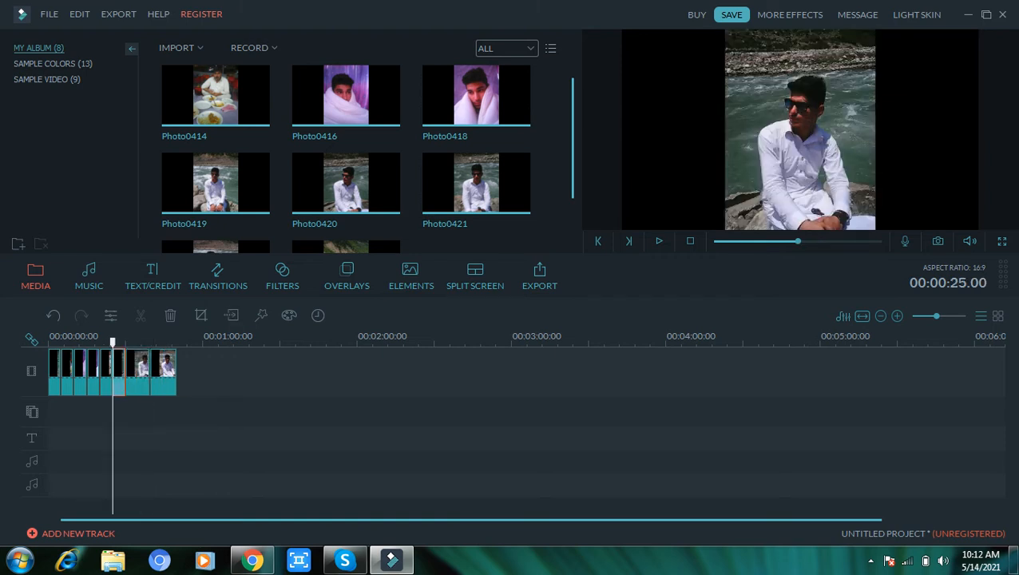
left_click_drag(124, 372, 135, 372)
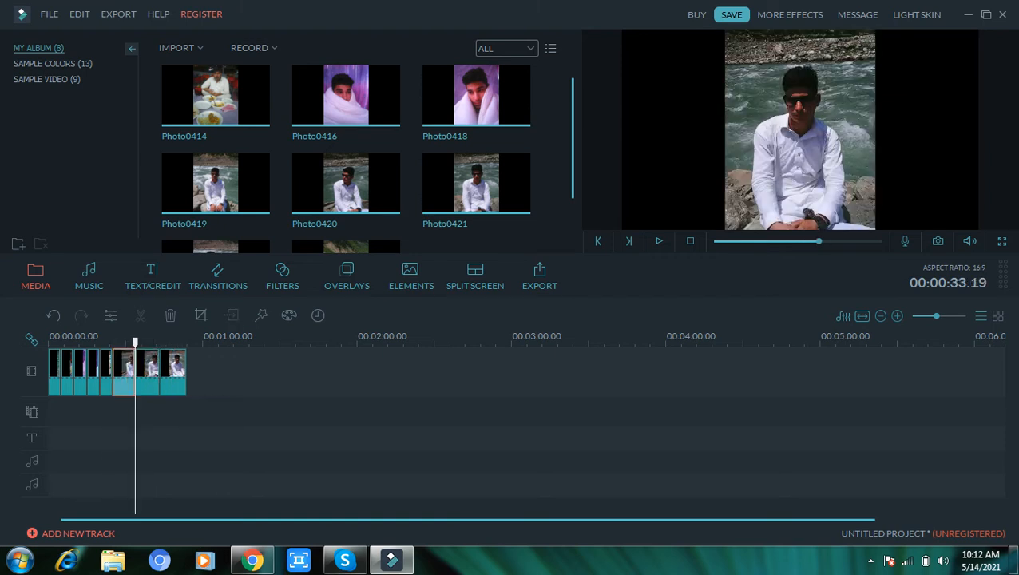
left_click(106, 372)
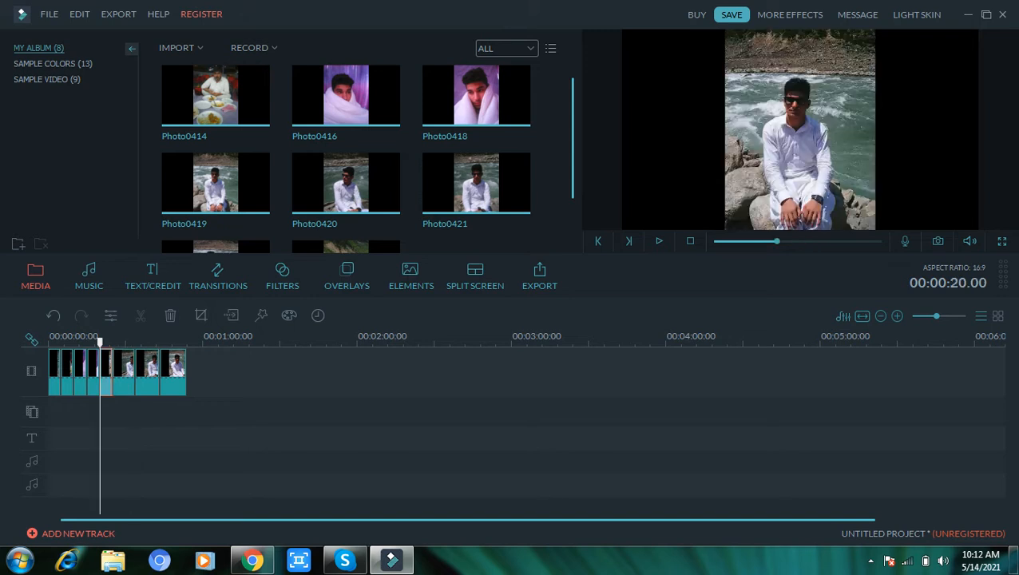
left_click_drag(112, 372, 124, 372)
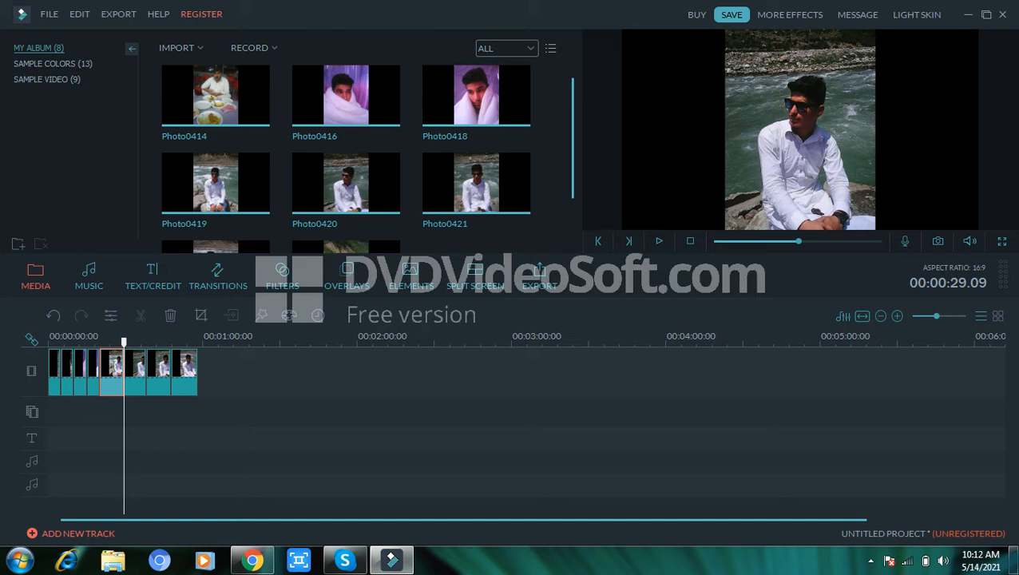
left_click(93, 372)
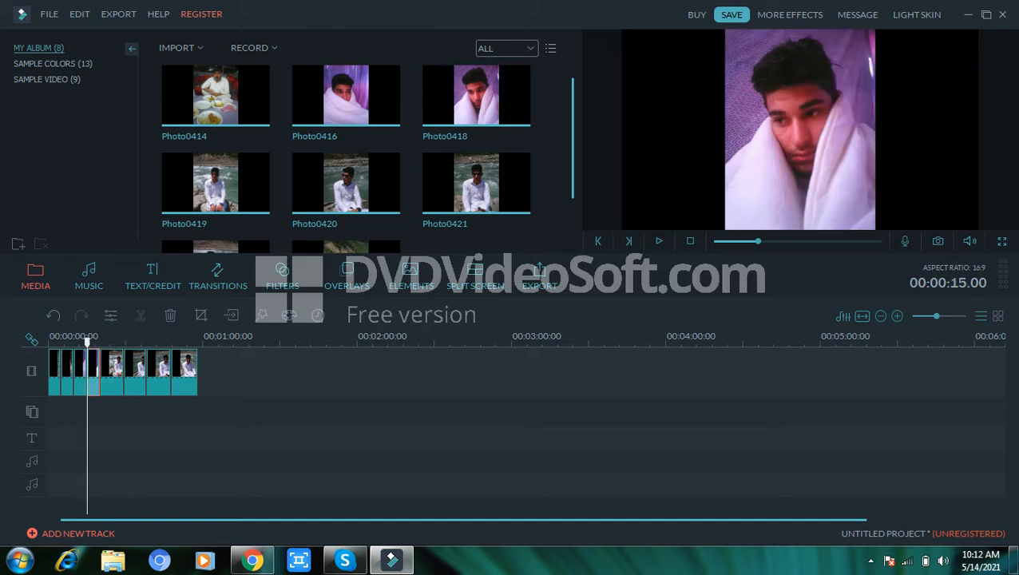
left_click_drag(99, 372, 112, 373)
left_click(80, 372)
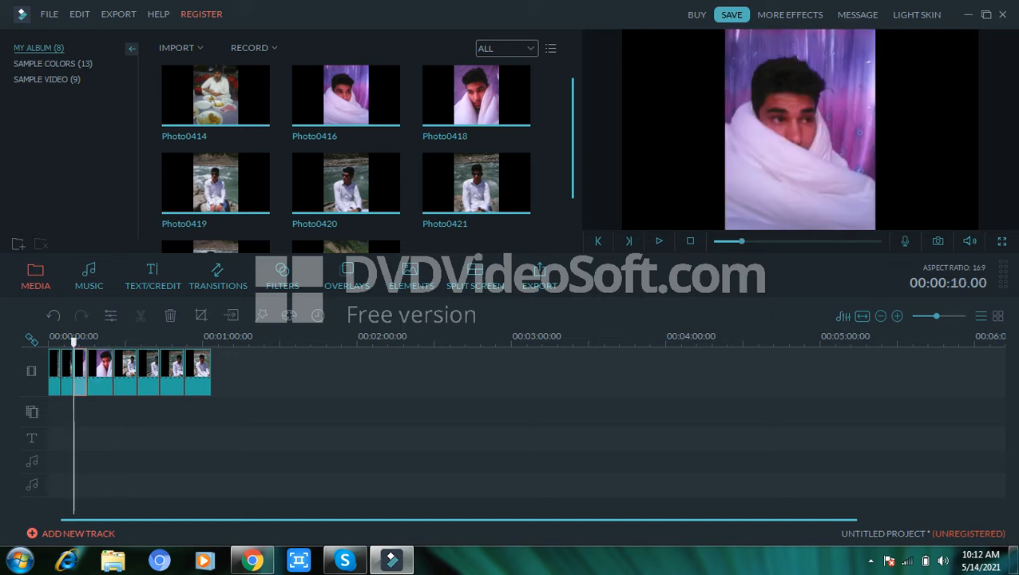
mouse_move(86, 372)
left_mouse_down()
mouse_move(100, 372)
mouse_move(72, 372)
left_mouse_up()
Return playback to the slideshow start and open the music library.
left_click(68, 372)
left_click(54, 372)
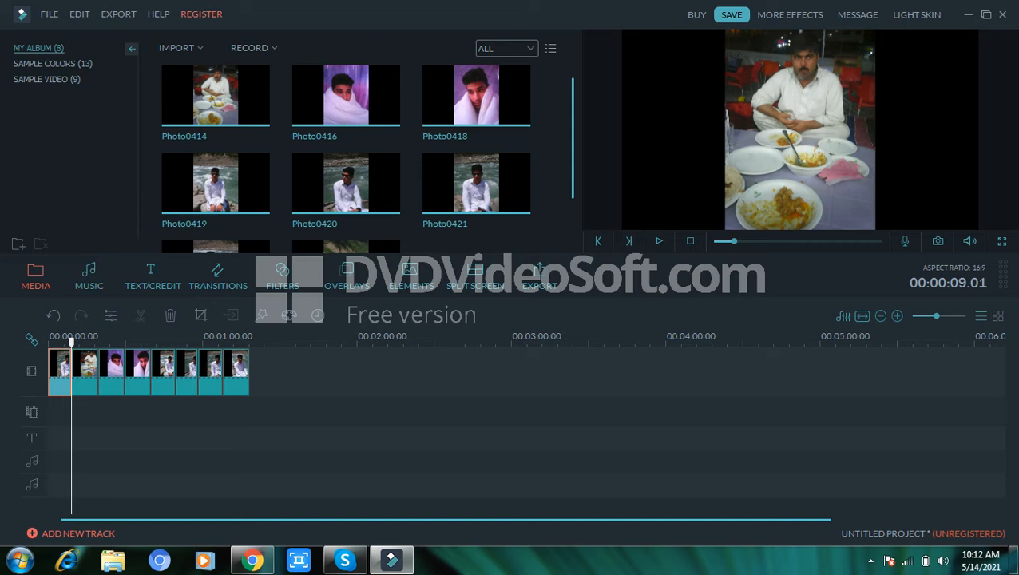
left_click(59, 372)
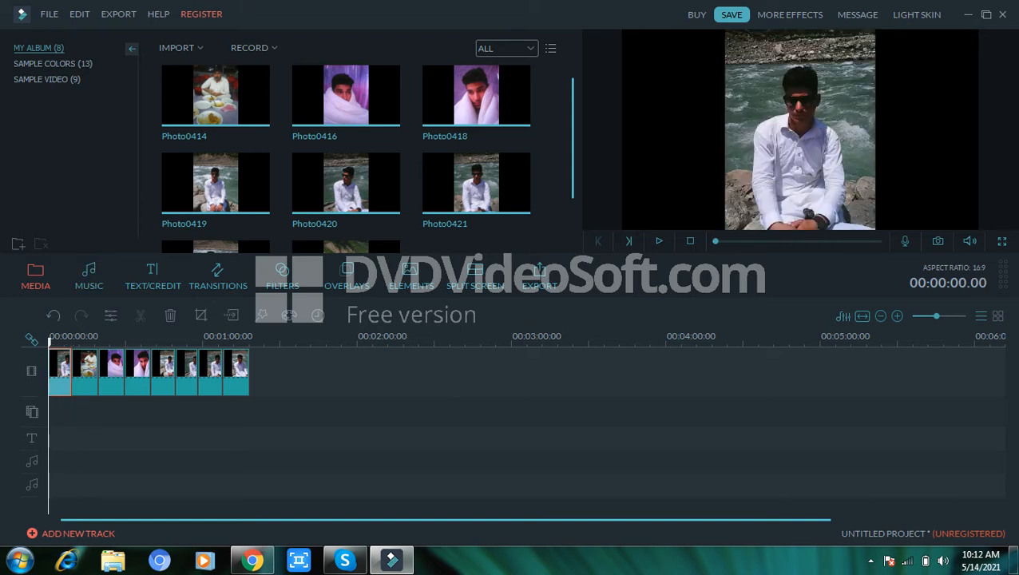
left_click(88, 276)
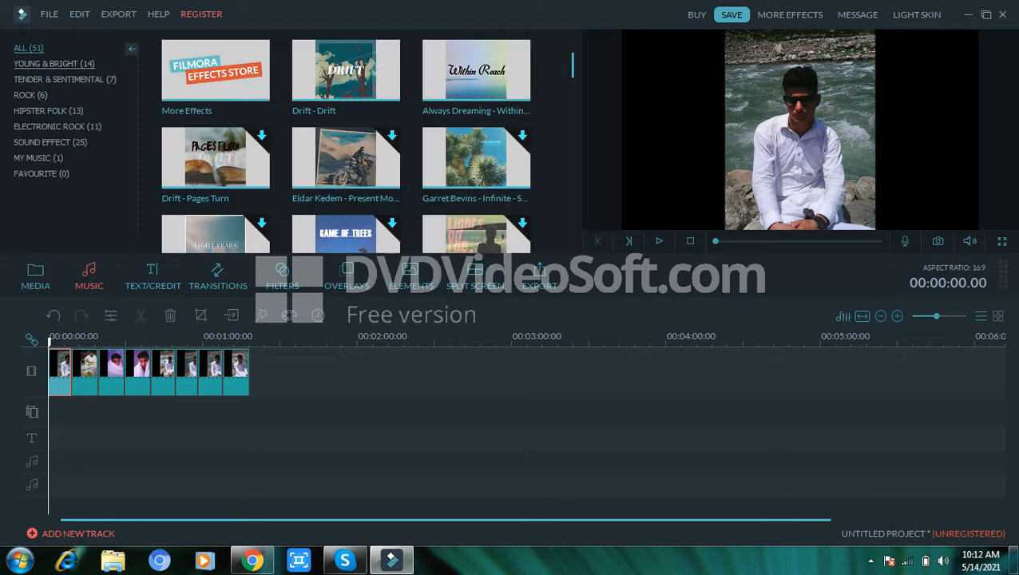
Add 'Always Dreaming - Within Reach' as music, trimmed to end with the last photo near 1:18.
left_click(54, 63)
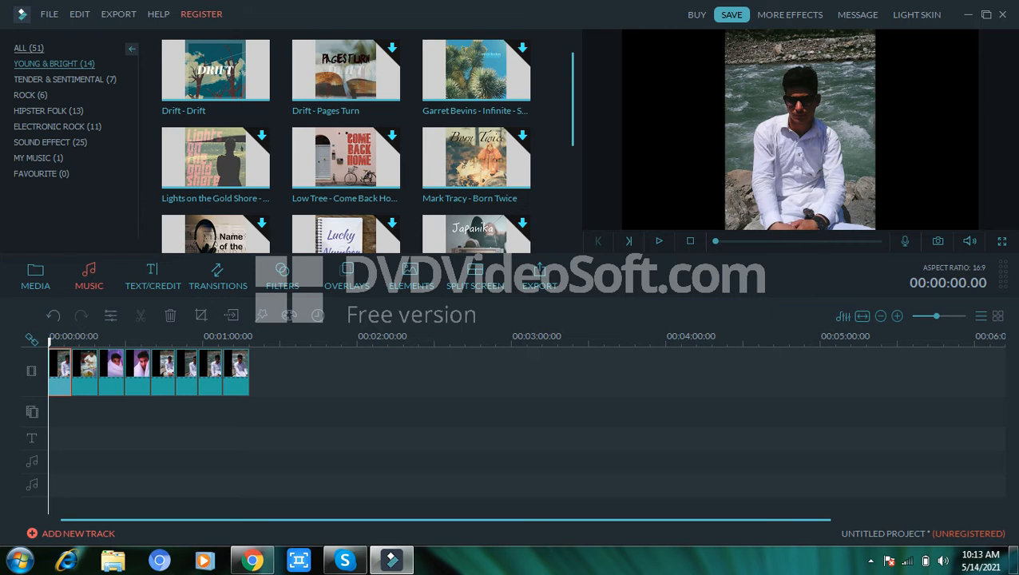
left_click(29, 48)
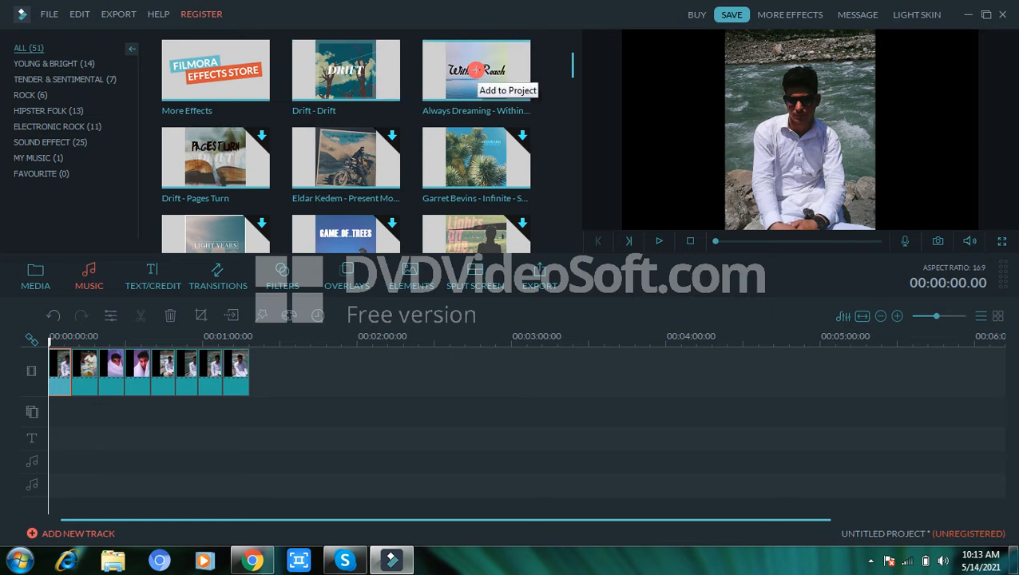
left_click(476, 71)
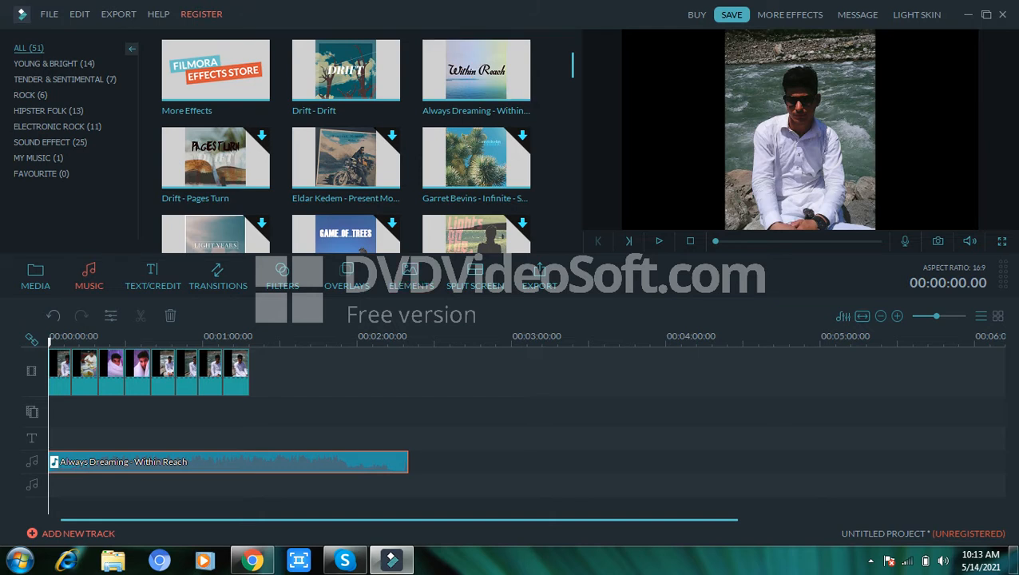
left_click_drag(407, 465, 250, 468)
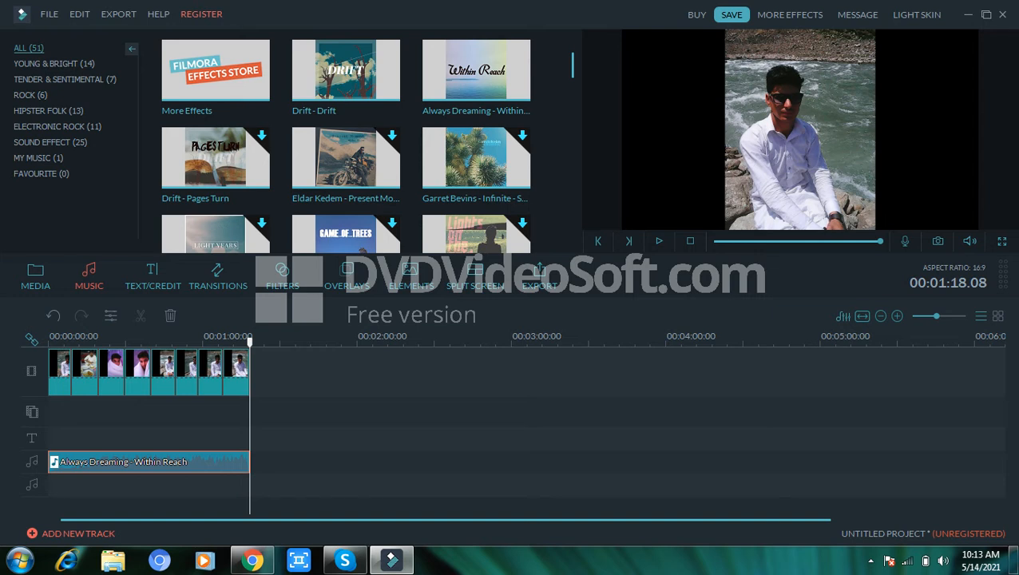
left_click(153, 276)
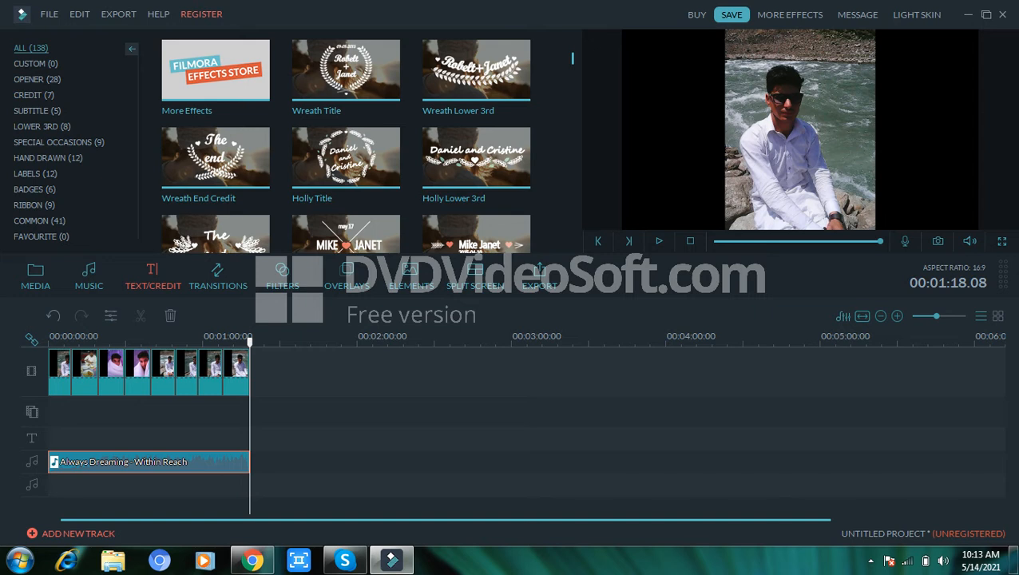
Add the Space title from the Opener category at 0:00 on the text track.
left_click(35, 64)
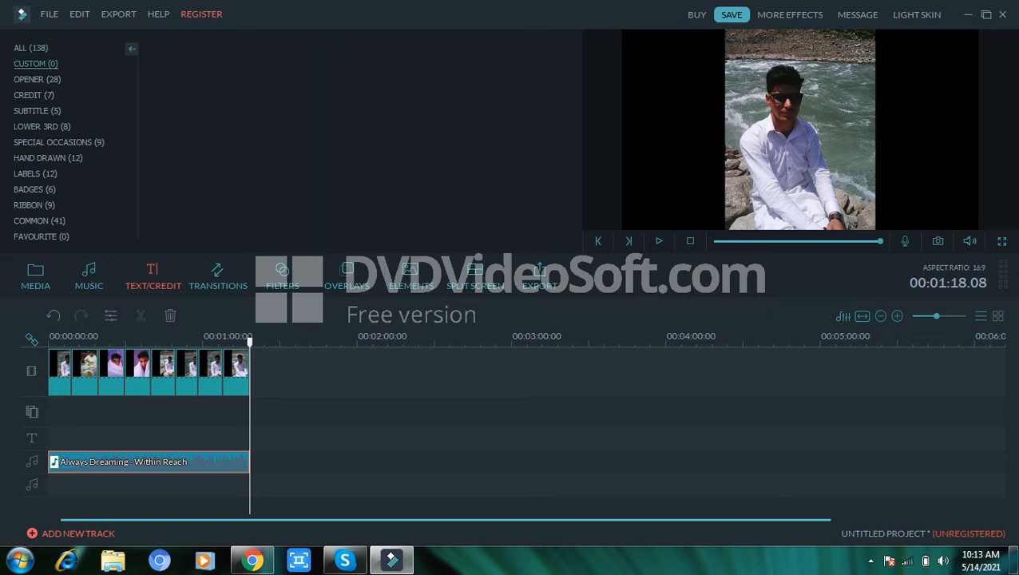
left_click(37, 80)
left_click(34, 96)
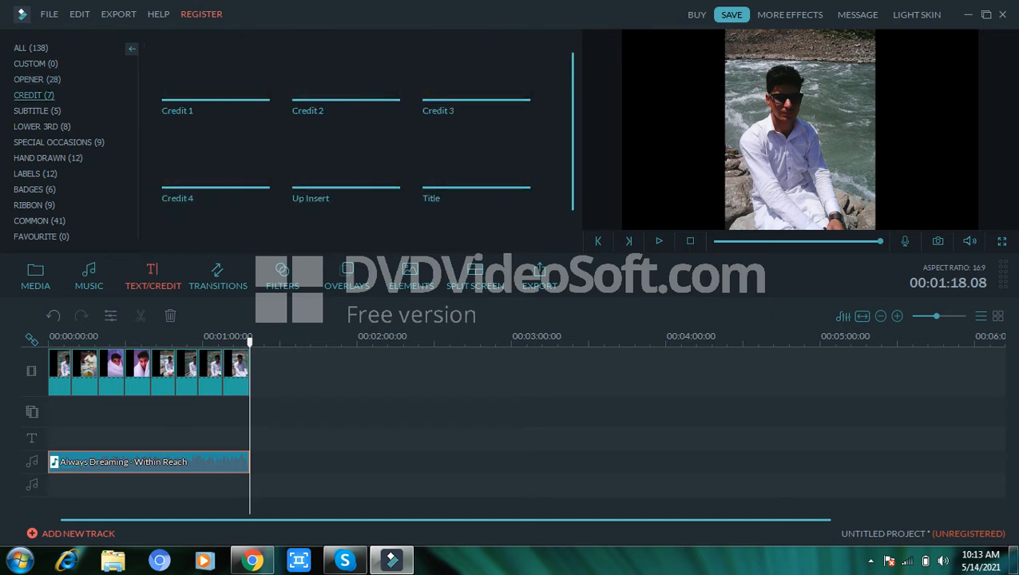
left_click(37, 80)
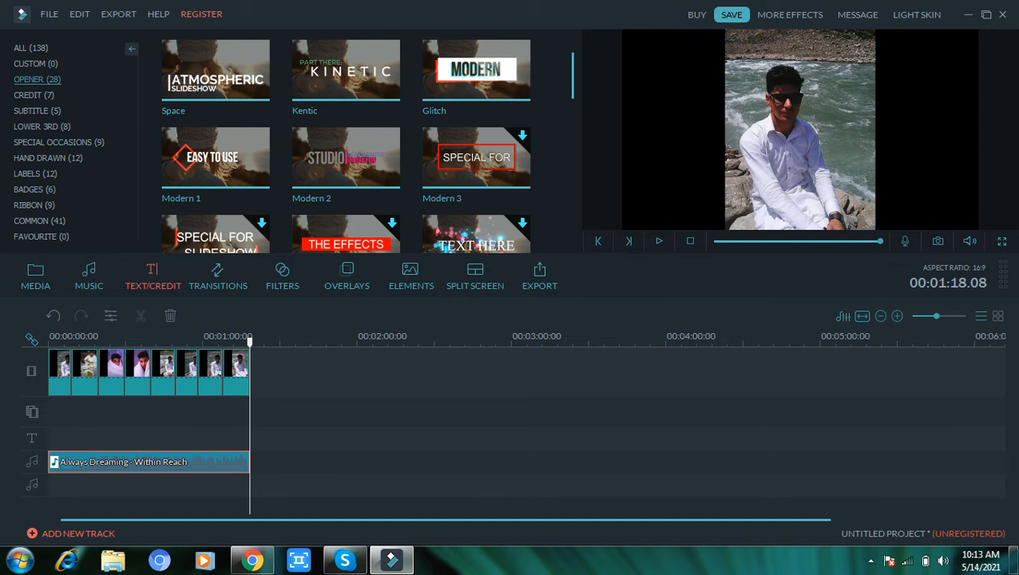
left_click_drag(250, 342, 34, 340)
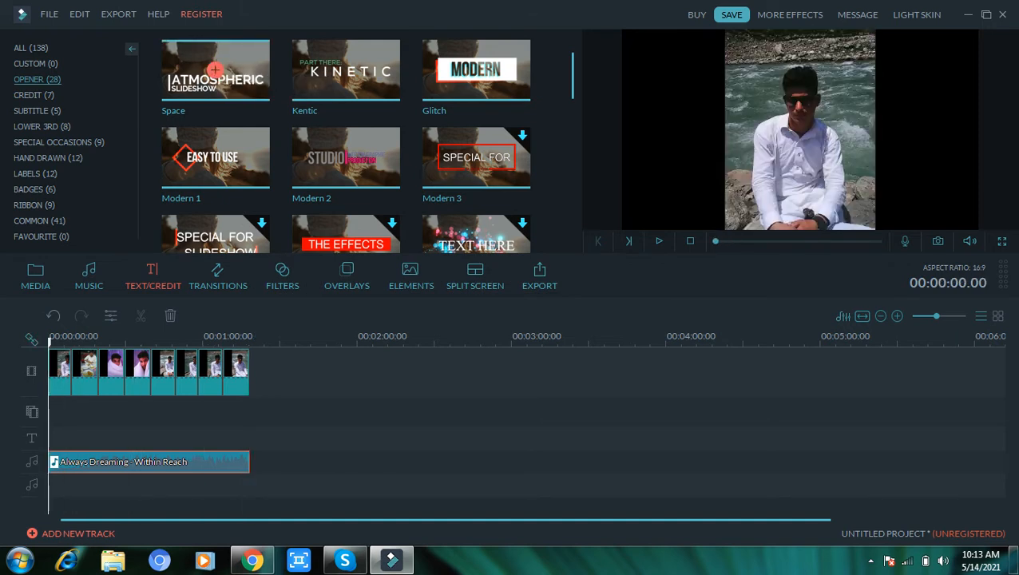
left_click(215, 72)
left_click(215, 70)
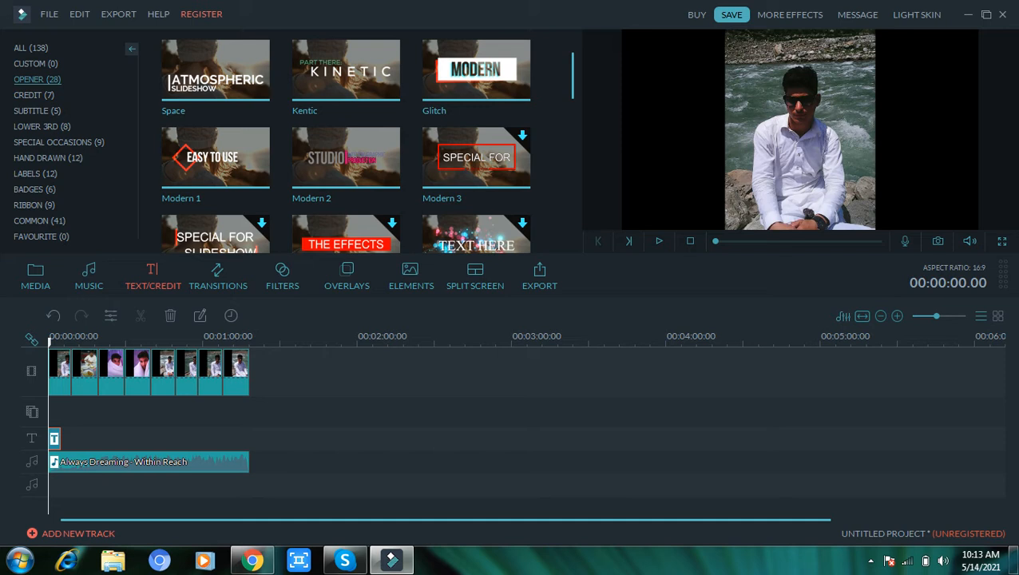
Replace the title's ATMOSPHERIC heading with the creator's name.
double_click(54, 439)
double_click(177, 371)
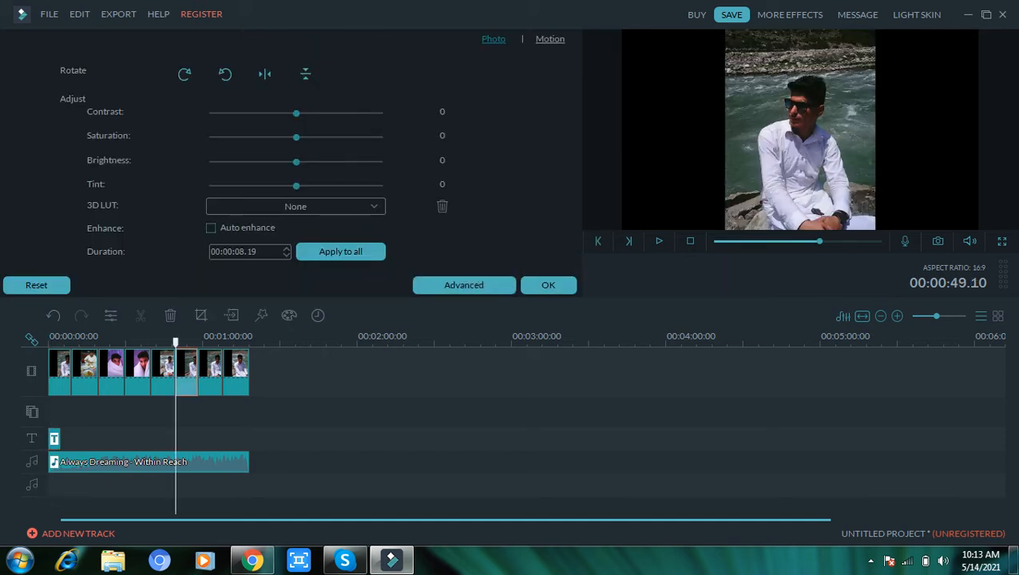
double_click(54, 439)
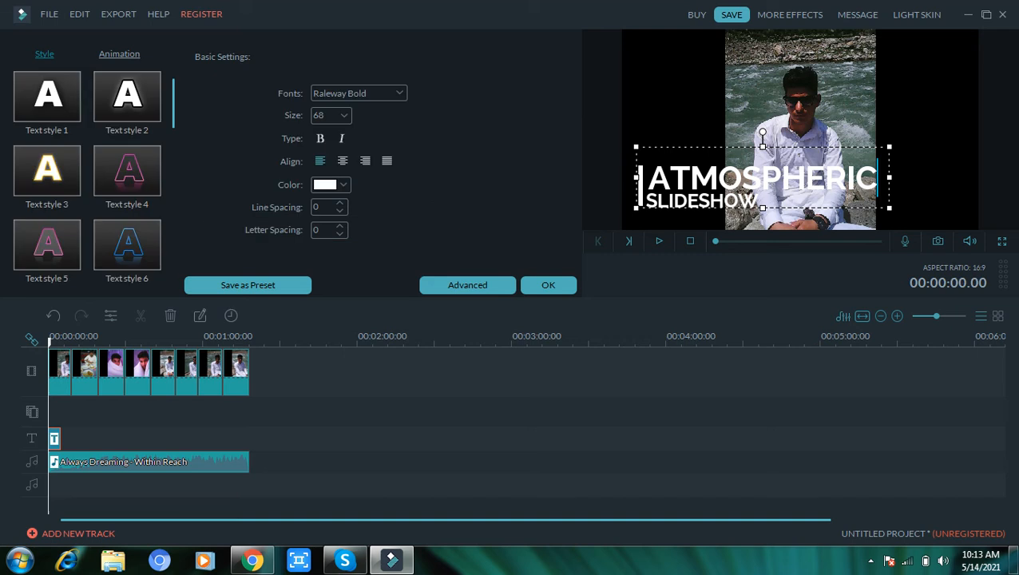
key("BackSpace")
key("BackSpace")
key("BackSpace")
key("BackSpace")
key("BackSpace")
key("BackSpace")
key("BackSpace")
key("BackSpace")
key("BackSpace")
key("BackSpace")
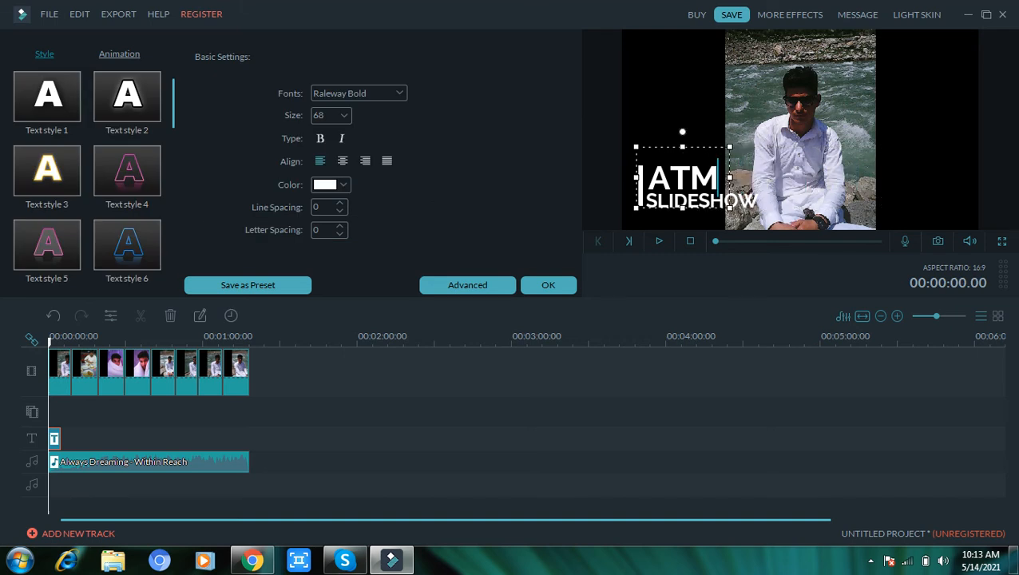
key("BackSpace")
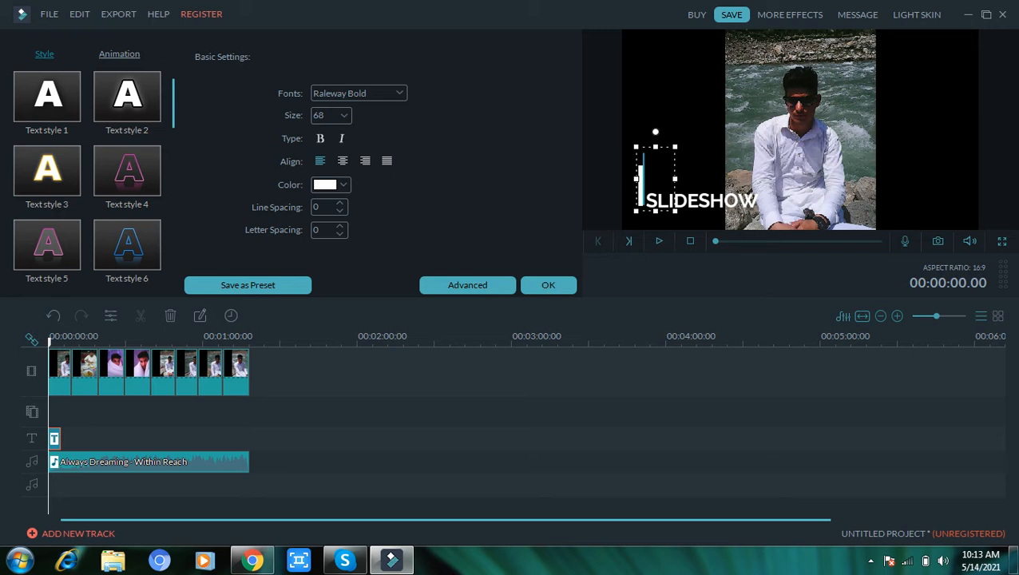
type("Abdul")
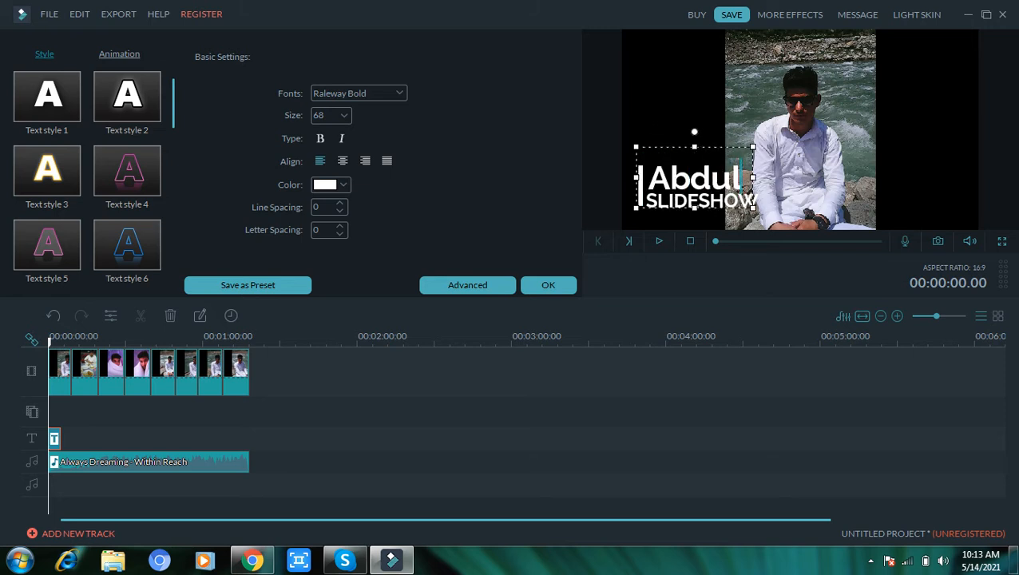
type(" Wajid")
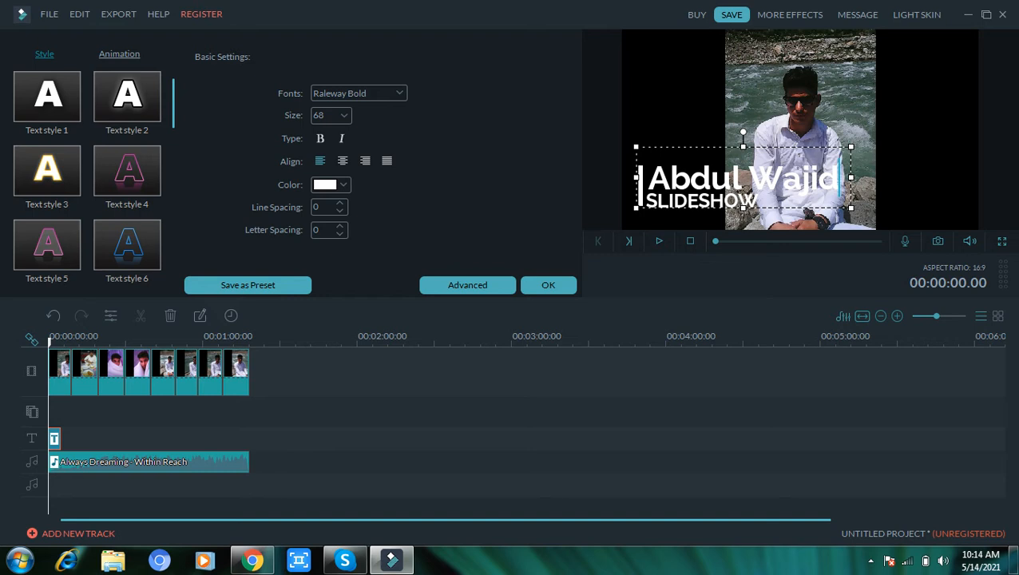
Replace the SLIDESHOW line with 'Trip to Northern area'.
left_click(758, 202)
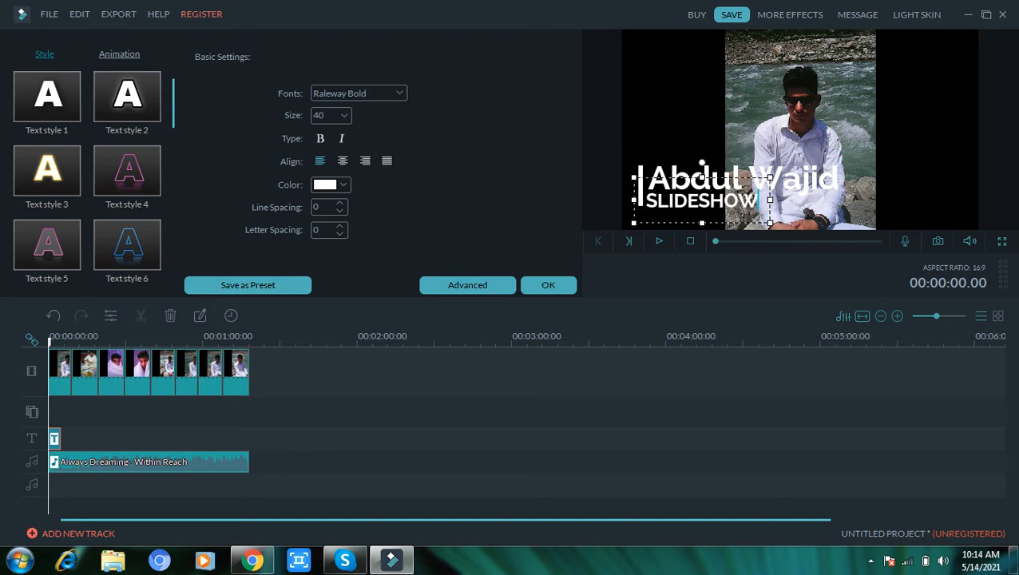
key("BackSpace")
key("BackSpace")
key("BackSpace")
key("BackSpace")
key("BackSpace")
key("BackSpace")
key("BackSpace")
key("BackSpace")
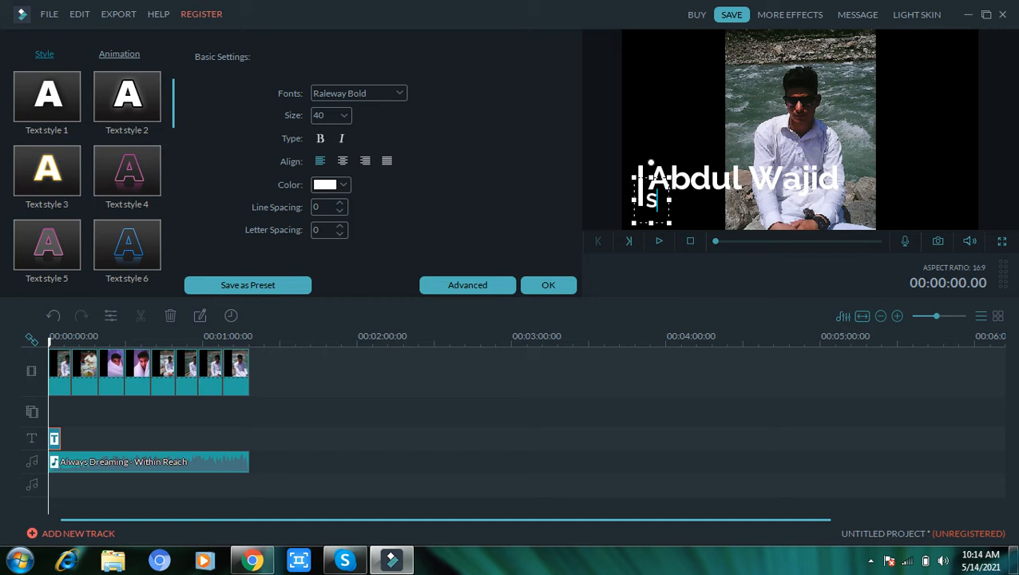
key("BackSpace")
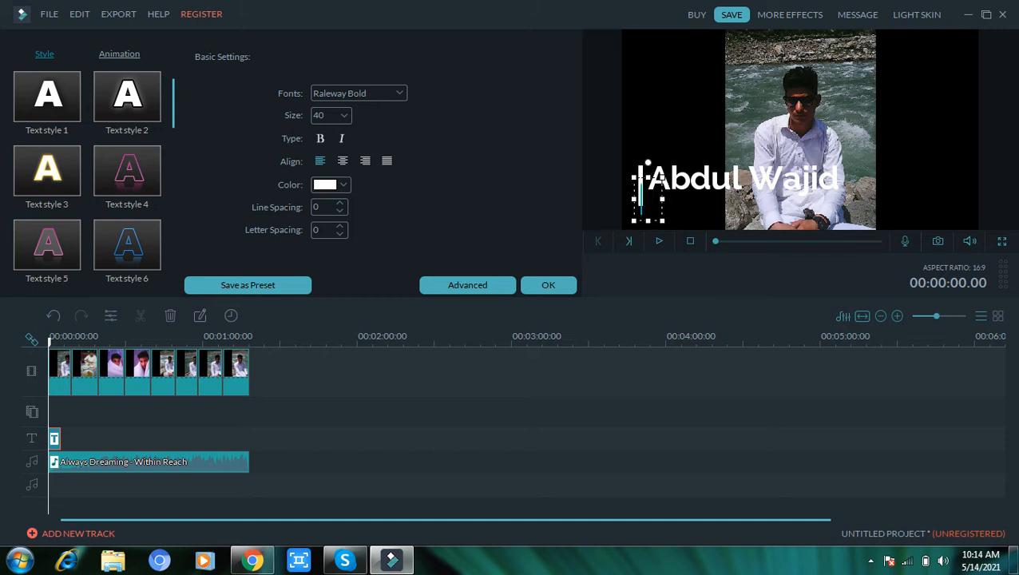
type("My")
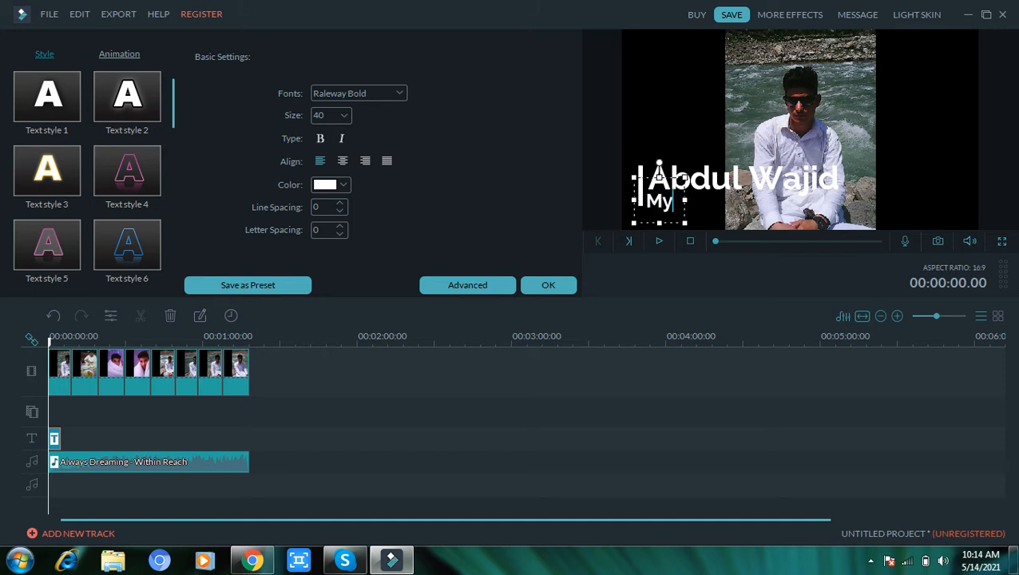
type(" pi")
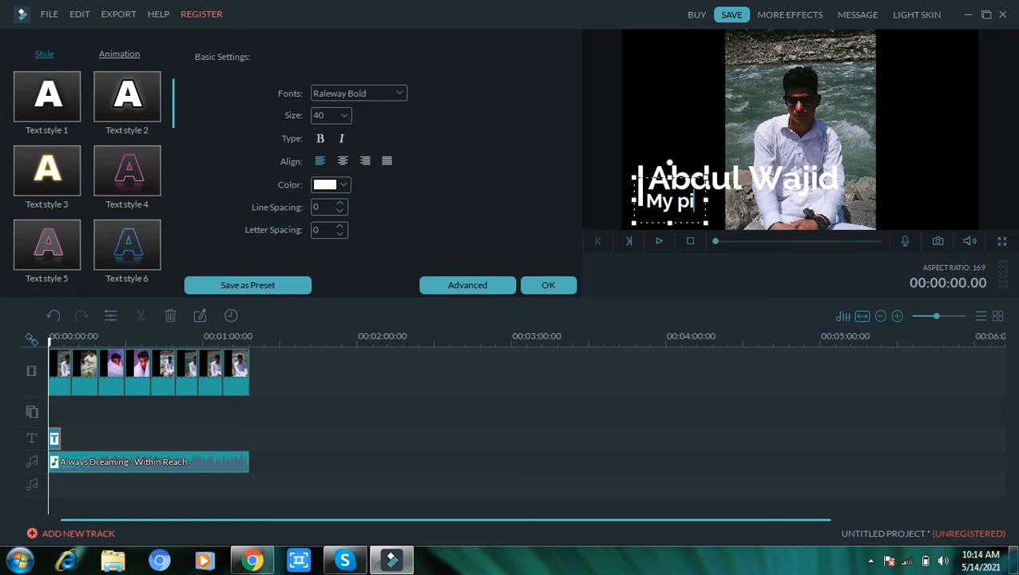
key("BackSpace")
key("BackSpace")
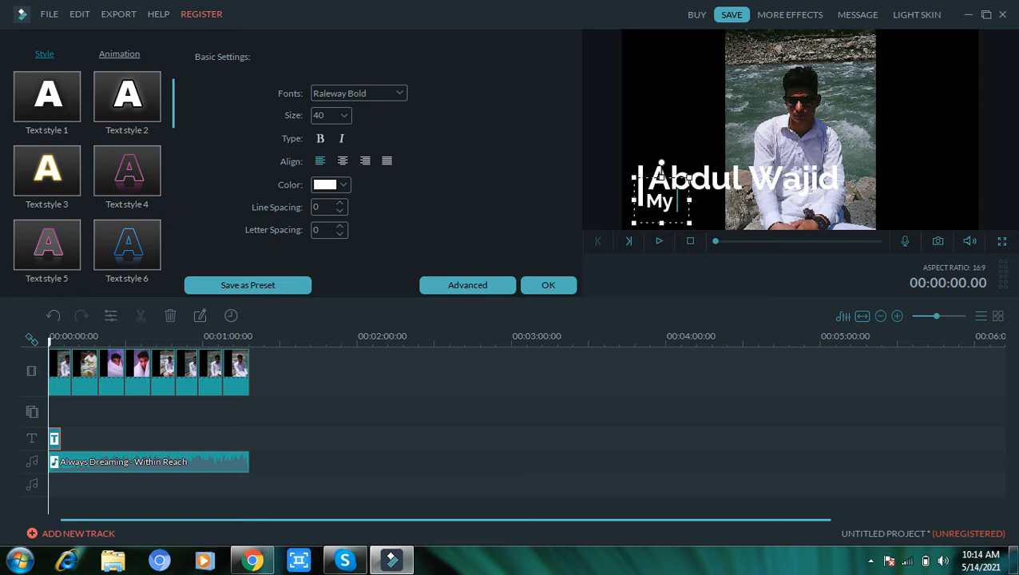
key("BackSpace")
key("BackSpace")
key("BackSpace")
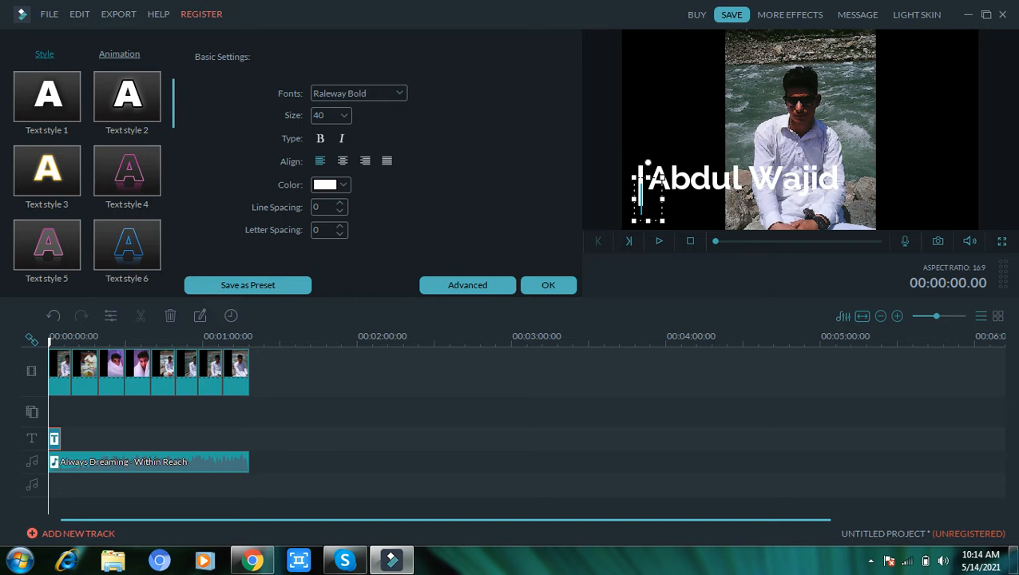
type("Trip")
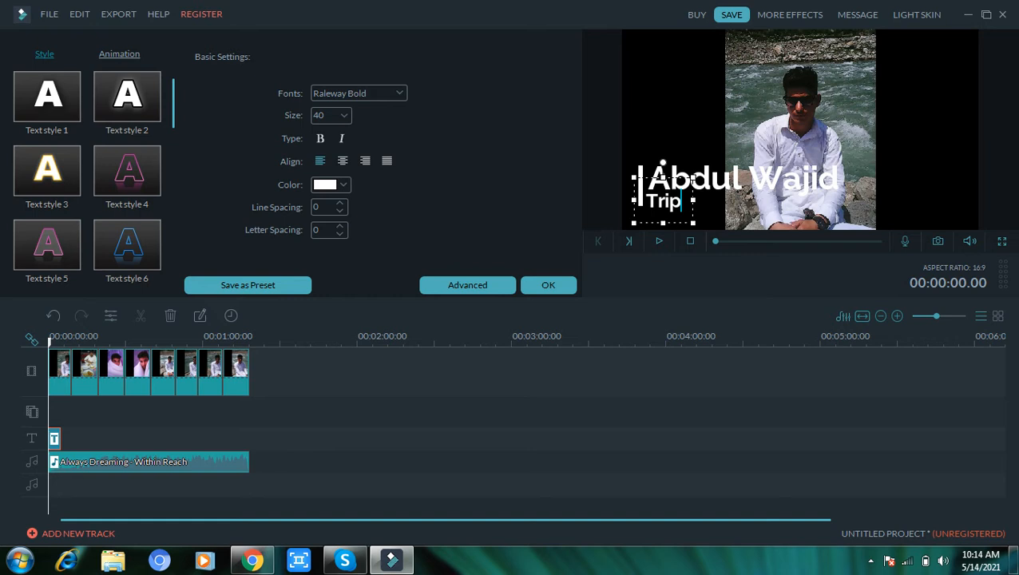
type(" to")
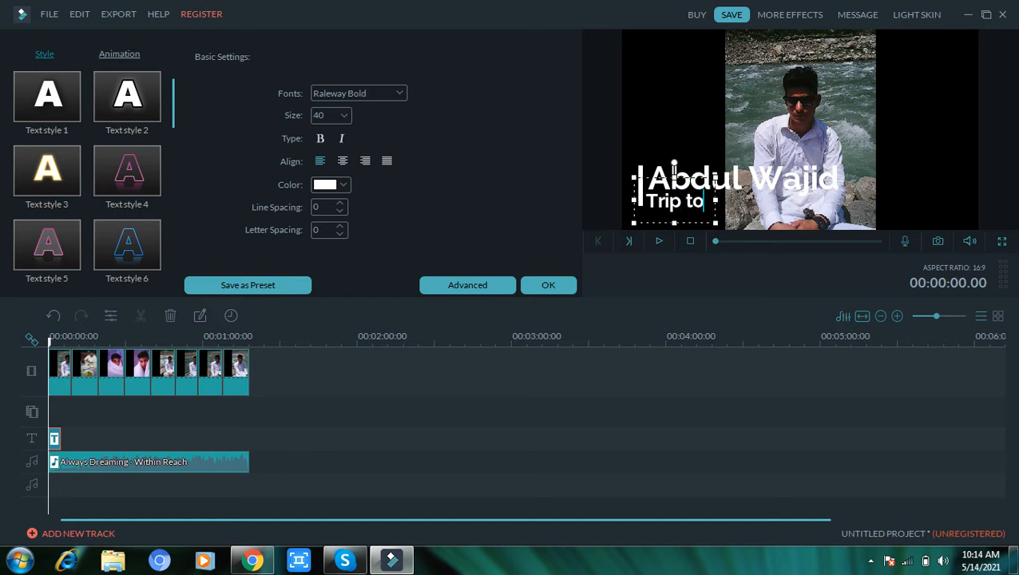
type(" Nort")
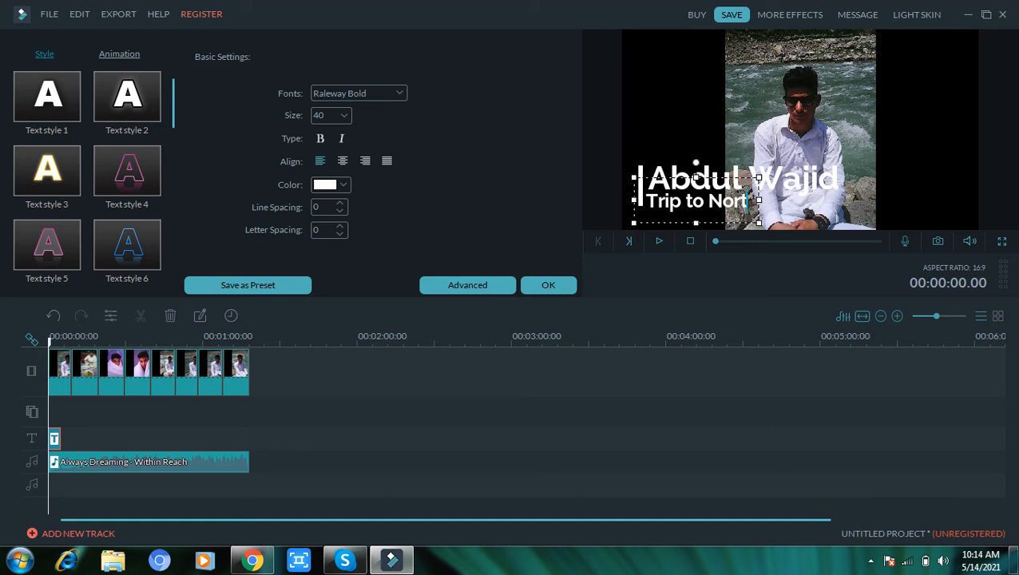
type("hern")
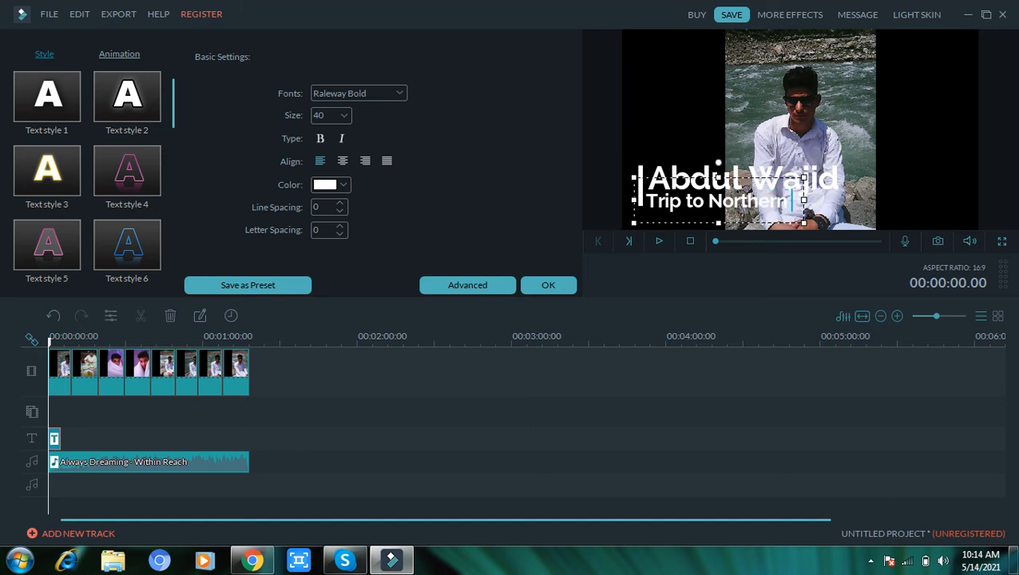
type(" area")
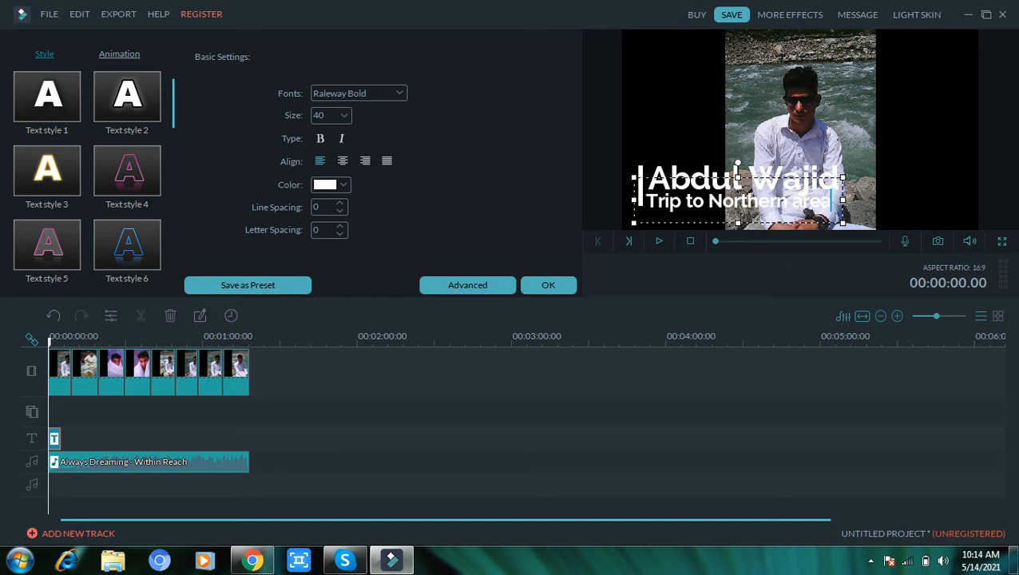
Try Ravie and Rod fonts for the subtitle, settling on Segoe Print.
left_click(397, 93)
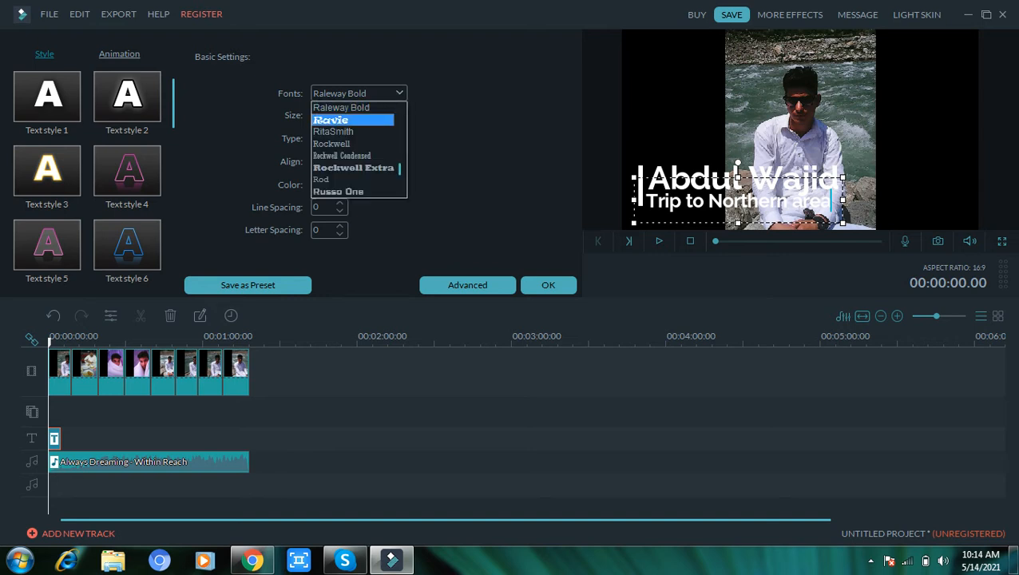
key("Return")
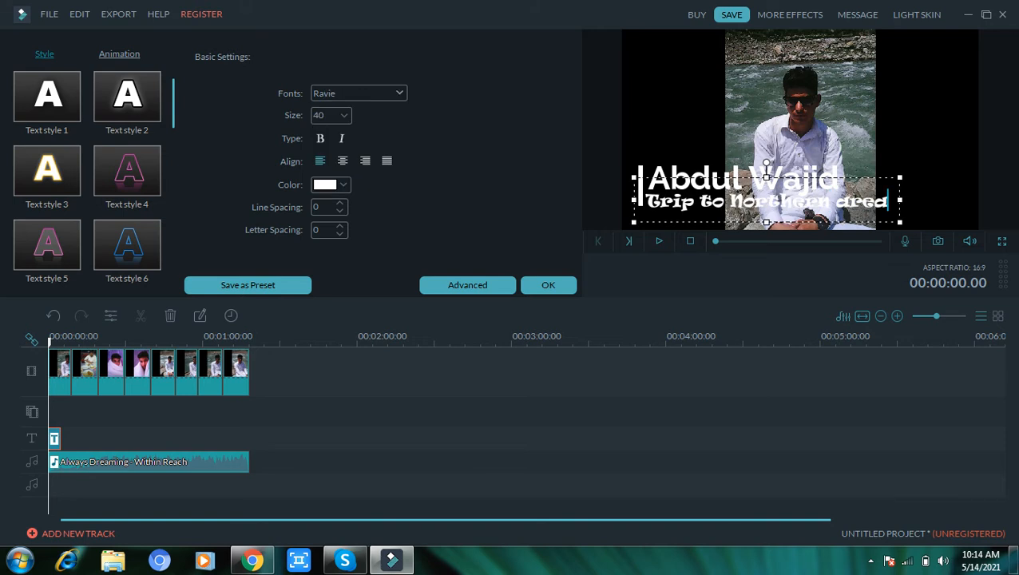
left_click(399, 93)
left_click(365, 167)
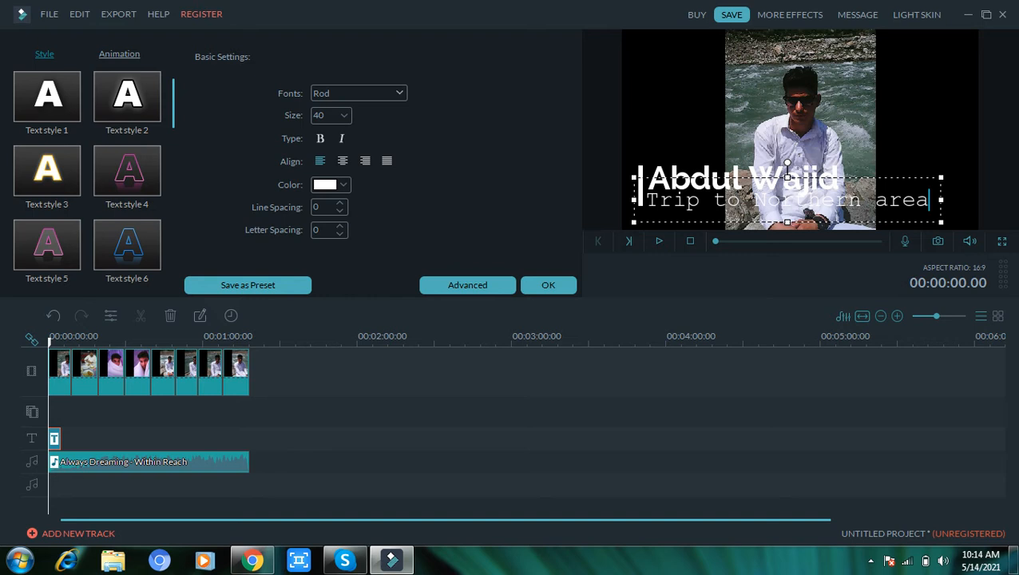
left_click(399, 93)
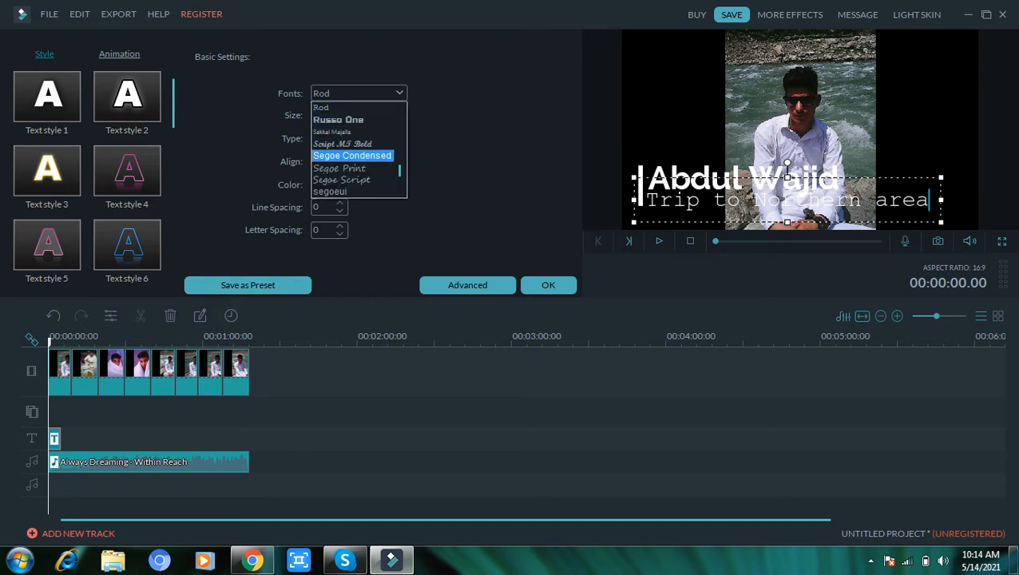
left_click(339, 168)
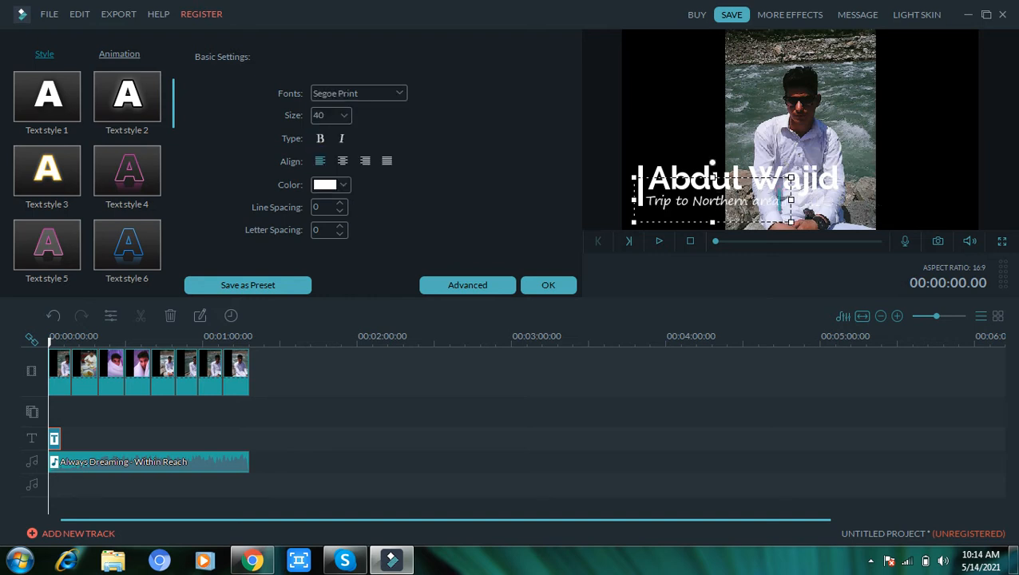
Set the title to size 56, centre-aligned, letter spacing 1, and apply.
left_click(344, 116)
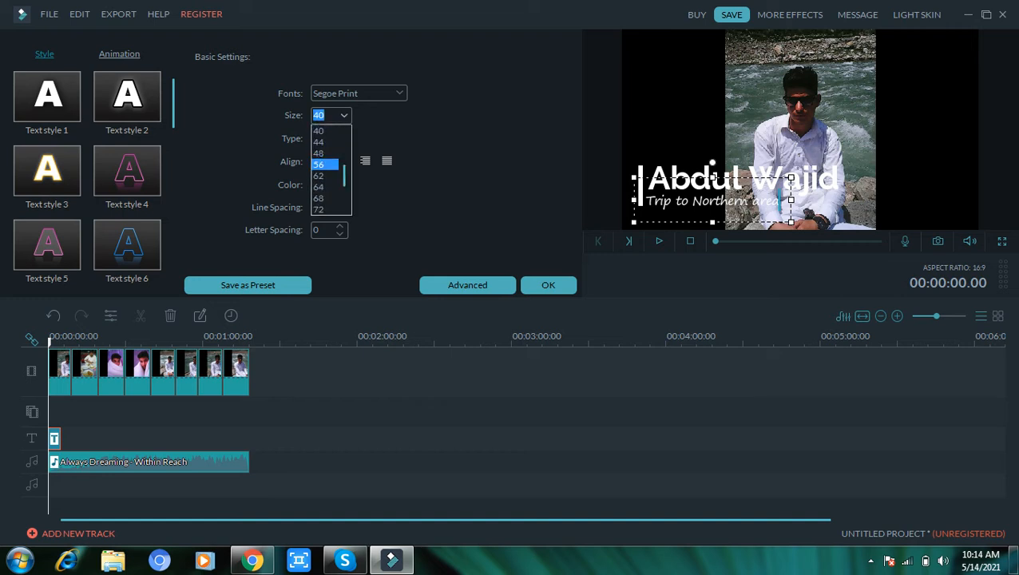
left_click(323, 164)
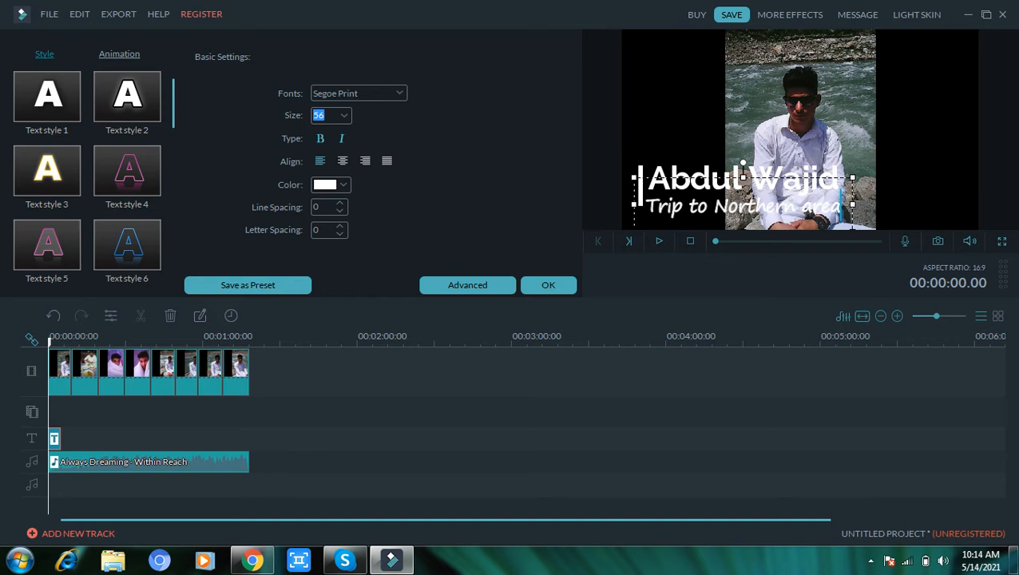
left_click(342, 161)
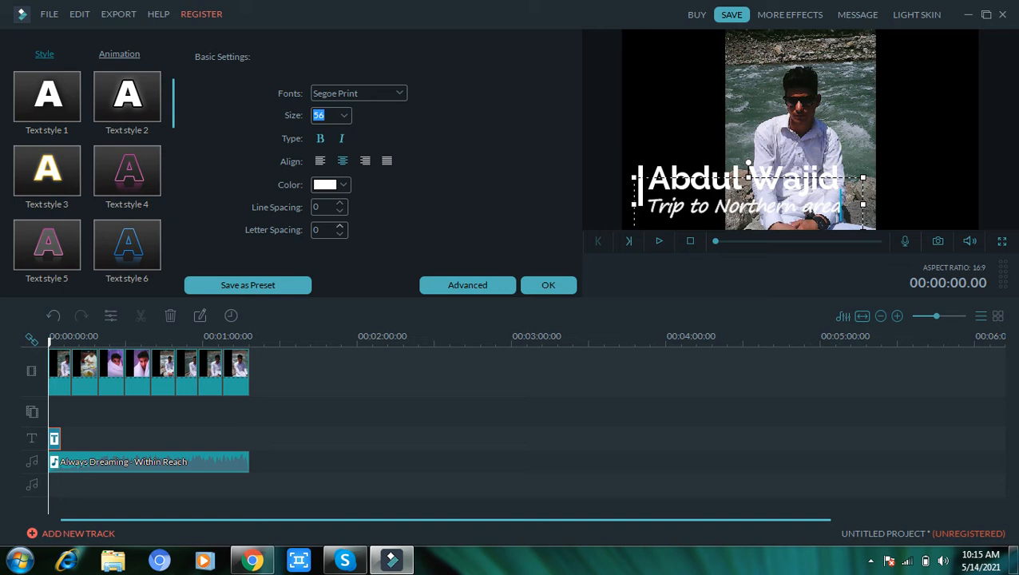
left_click(340, 226)
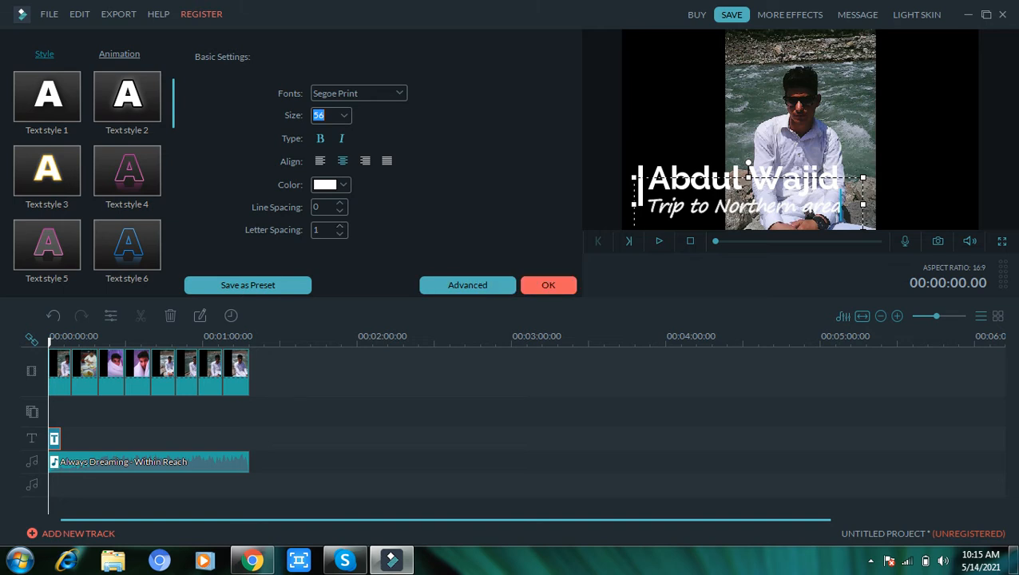
left_click(548, 285)
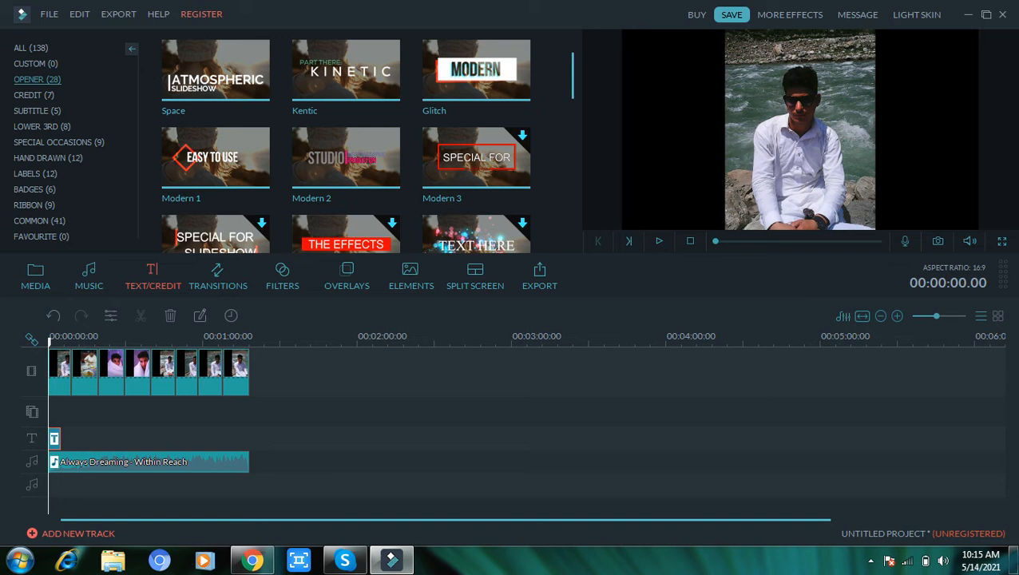
Add a Retro Label Title at about 0:23 and change its FAMILY text to 'Cold'.
left_click_drag(49, 342, 110, 342)
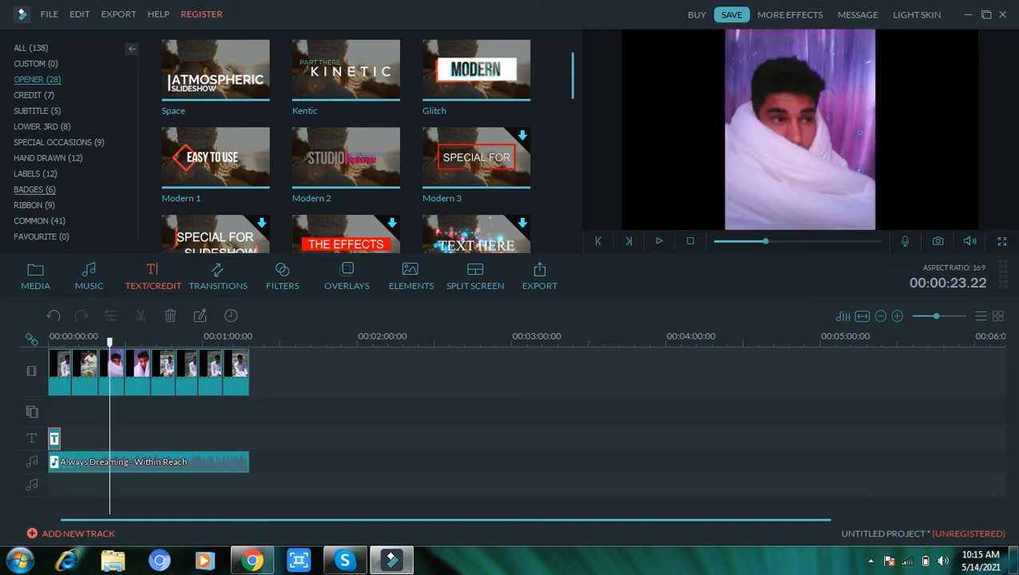
left_click(35, 174)
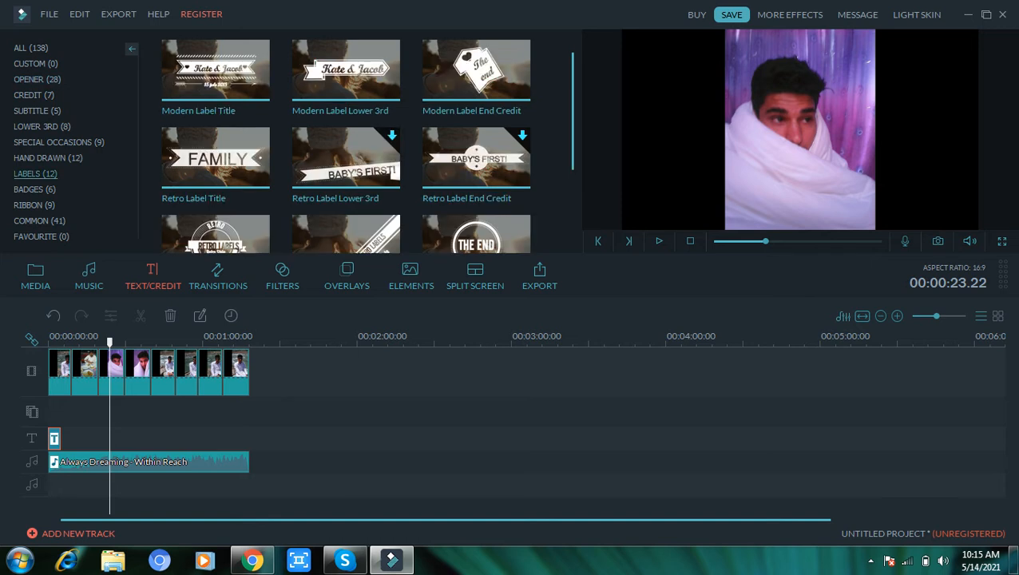
left_click(216, 157)
double_click(116, 439)
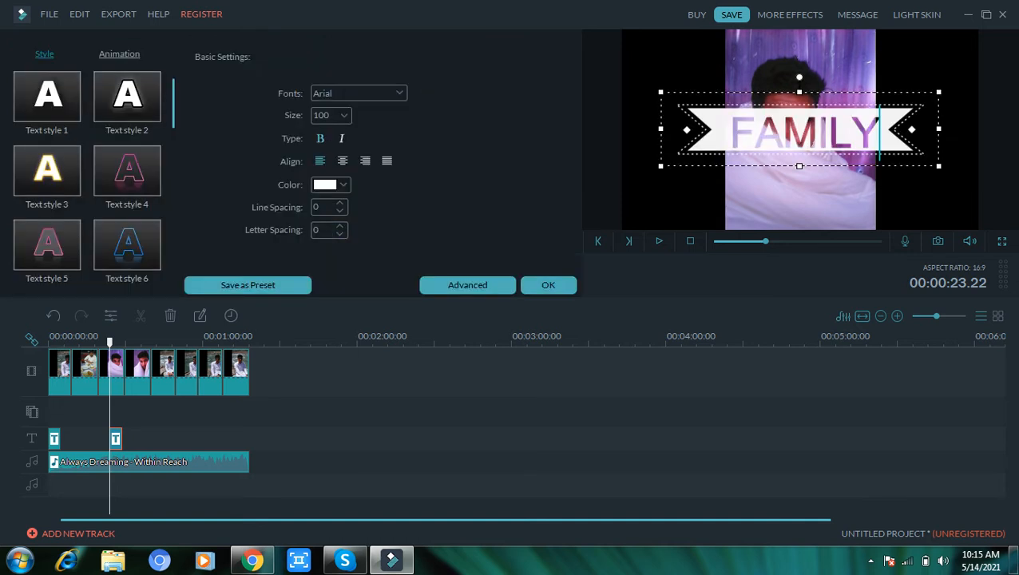
key("BackSpace")
key("BackSpace")
key("BackSpace")
key("BackSpace")
key("BackSpace")
key("BackSpace")
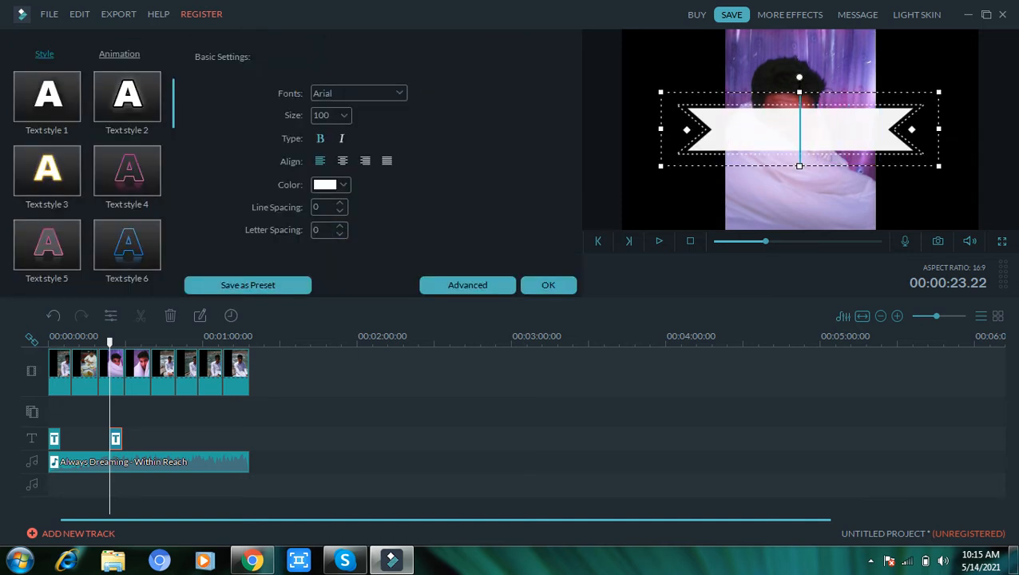
type("Cold")
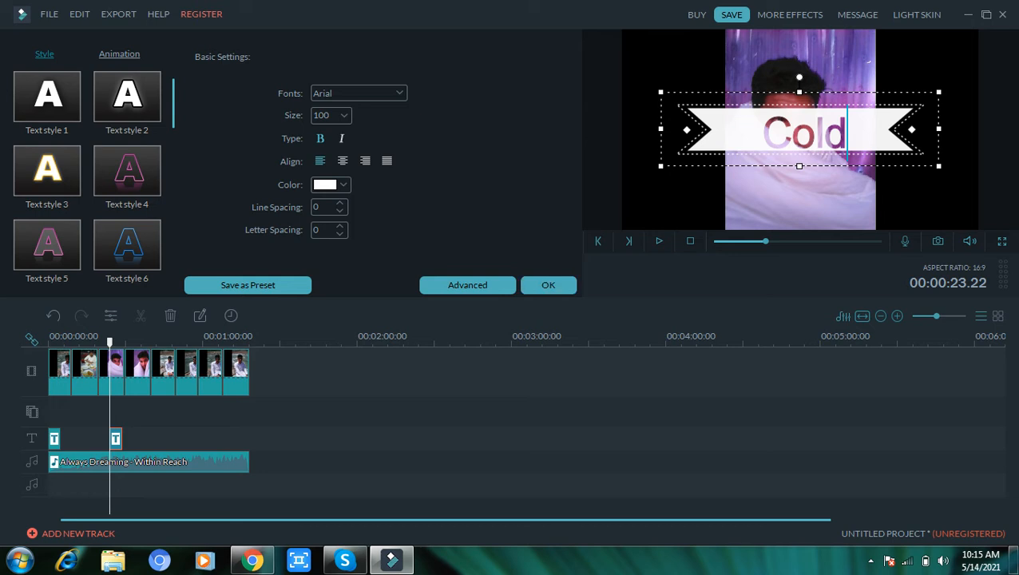
left_click(548, 285)
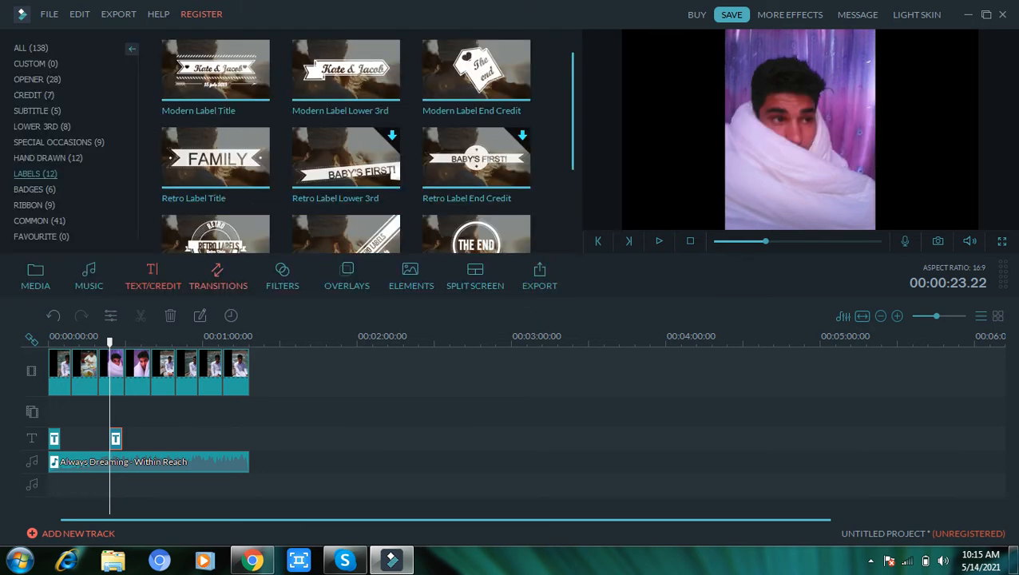
Add the Bar transition at the playhead from the Transitions library.
left_click(217, 275)
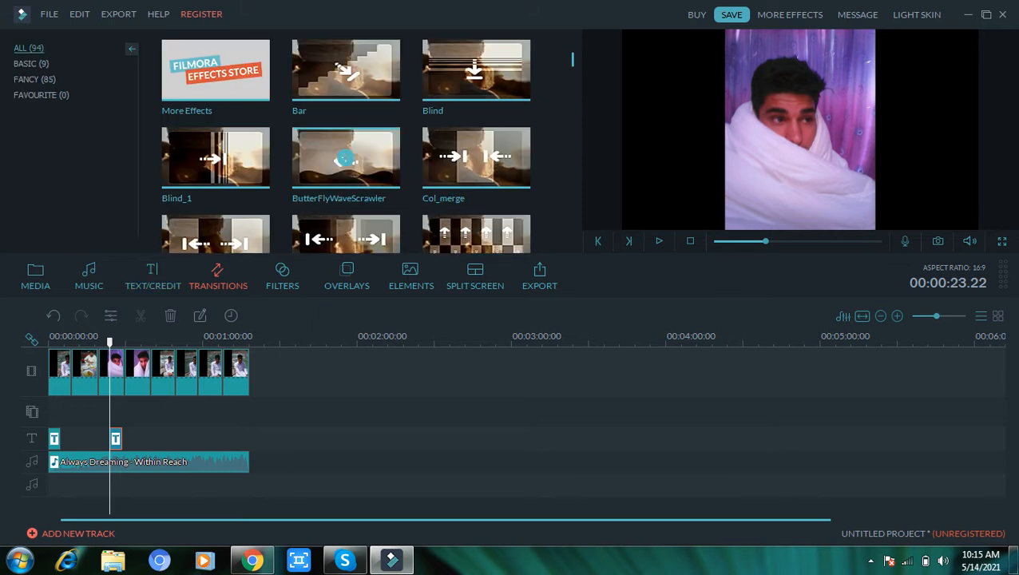
mouse_move(352, 74)
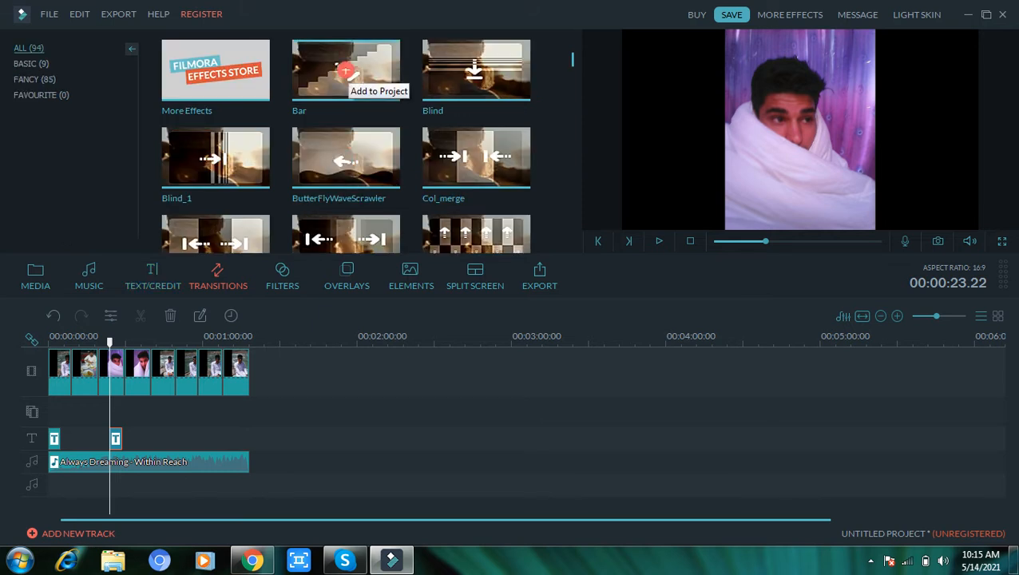
left_click(345, 72)
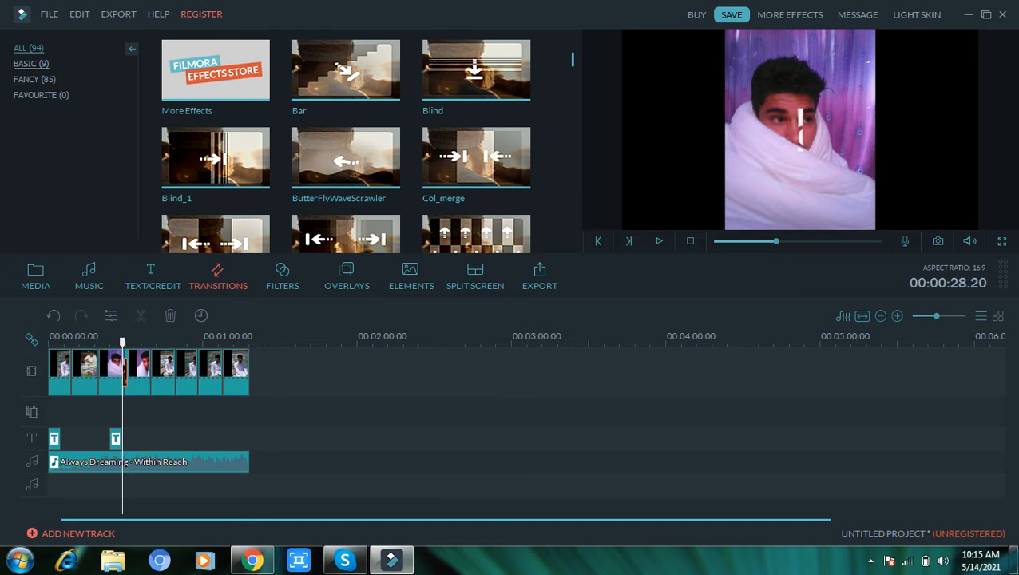
Add a Fancy transition at the photo junction near 17 s and Col_split near 1:06.
left_click(31, 64)
left_click(35, 80)
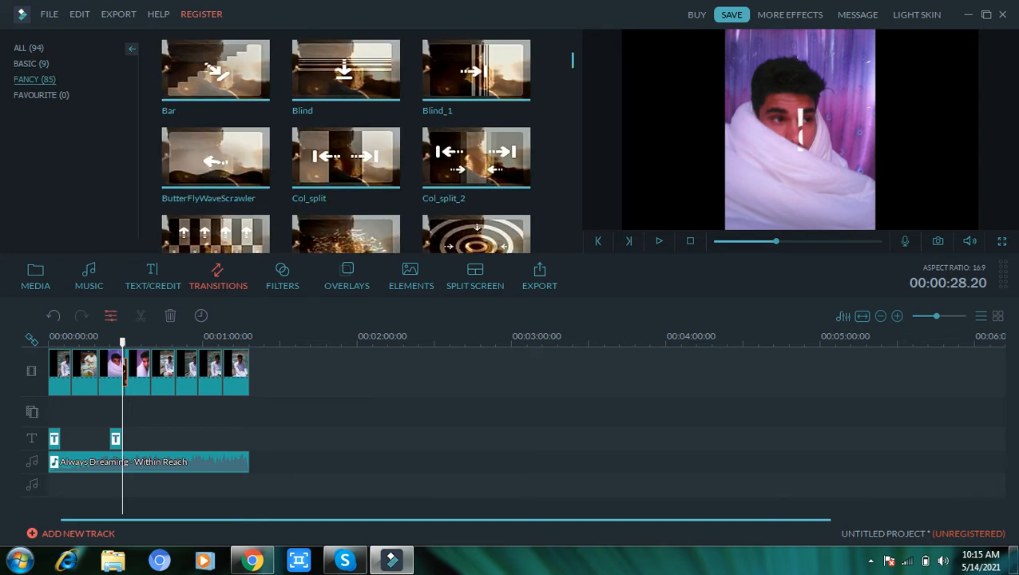
left_click_drag(66, 341, 94, 342)
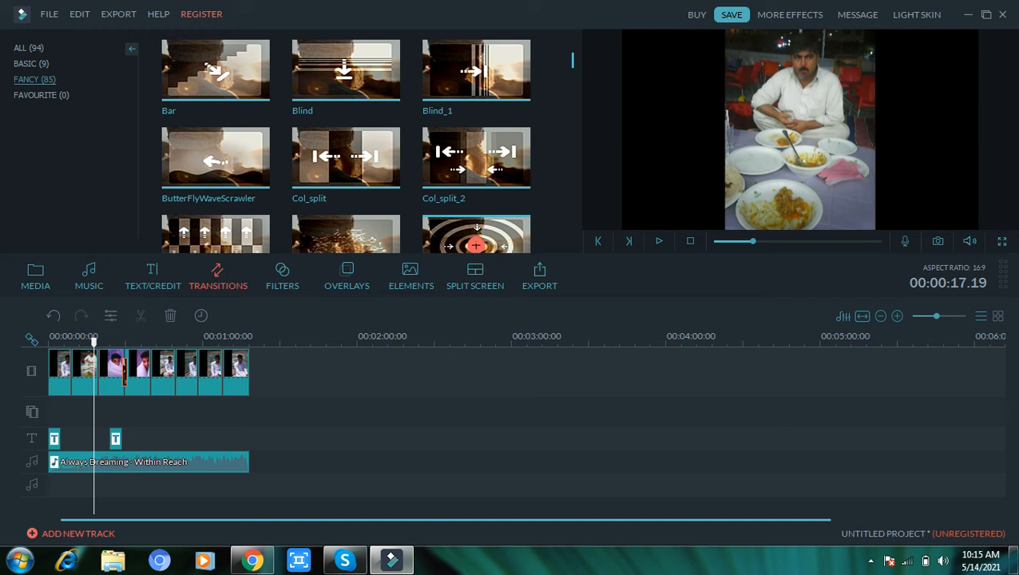
left_click(476, 245)
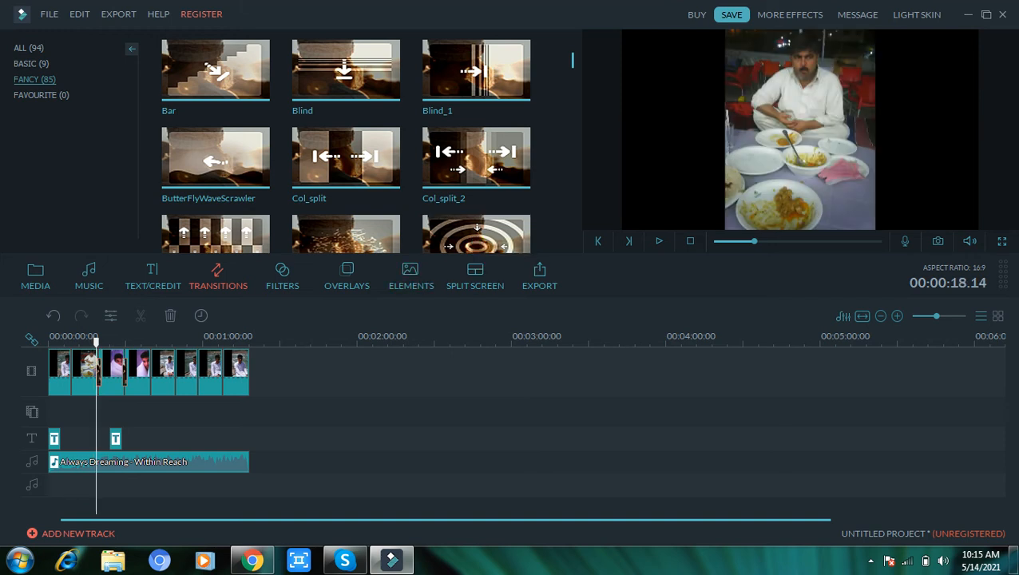
left_click(204, 371)
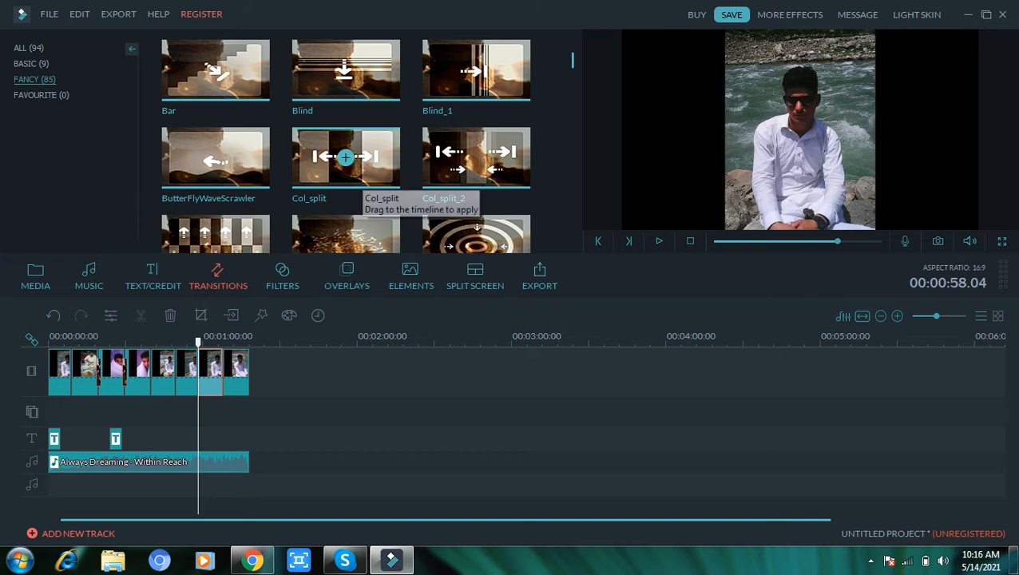
left_click(345, 158)
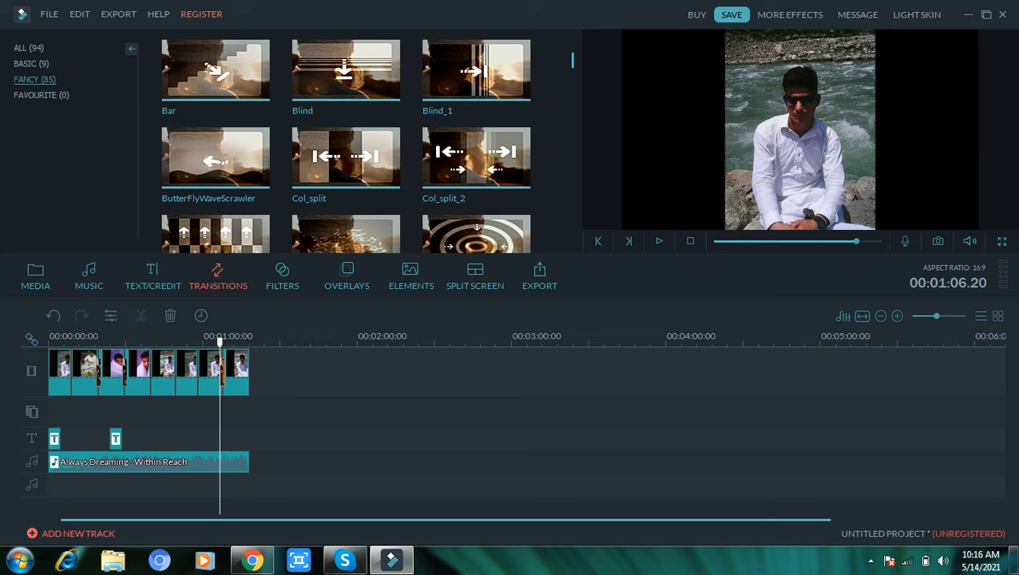
left_click(282, 276)
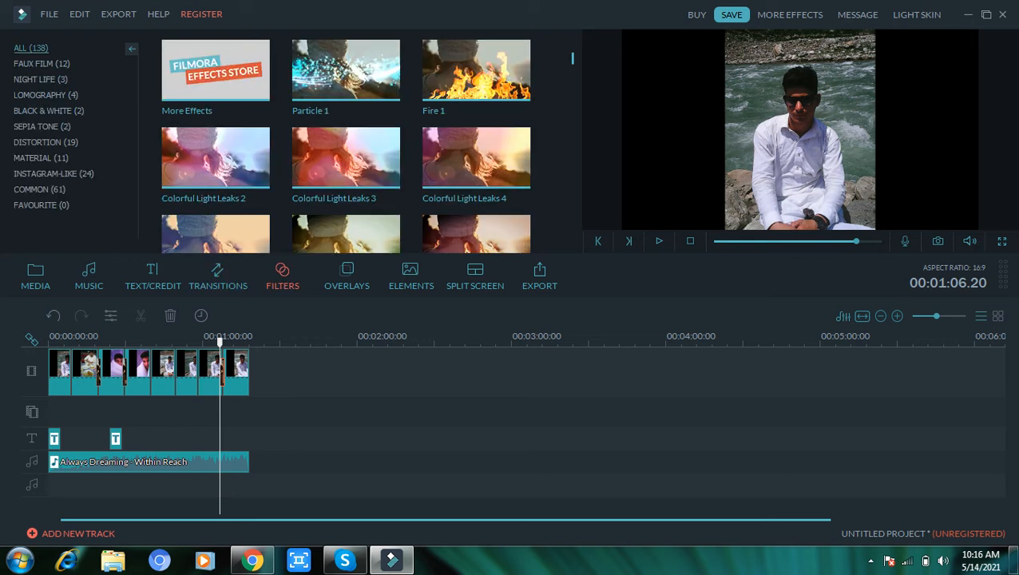
Add Particle 1 stretched to the slideshow's end and Fire 1 from the start to about 9 s.
left_click(345, 70)
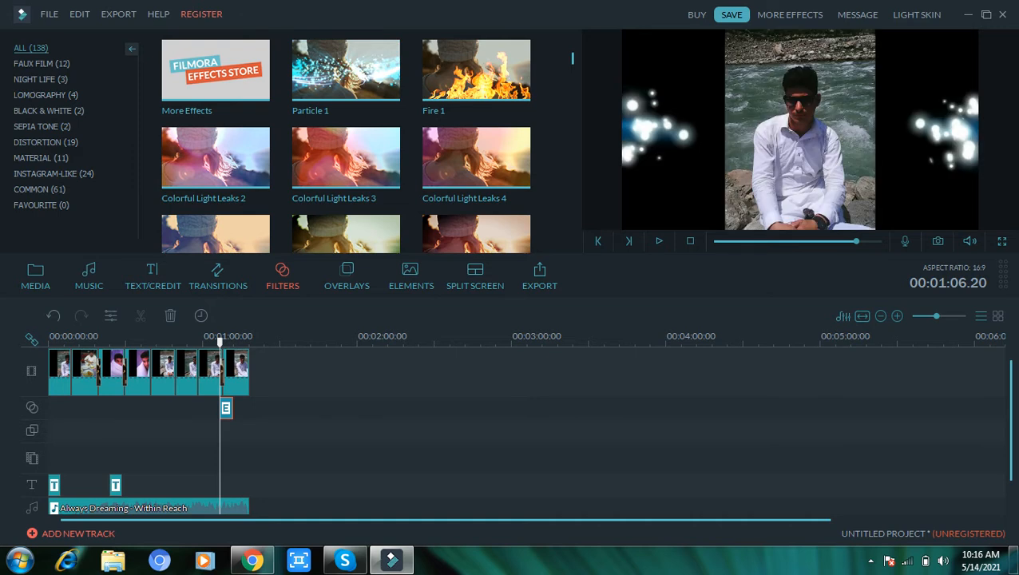
left_click_drag(232, 408, 249, 409)
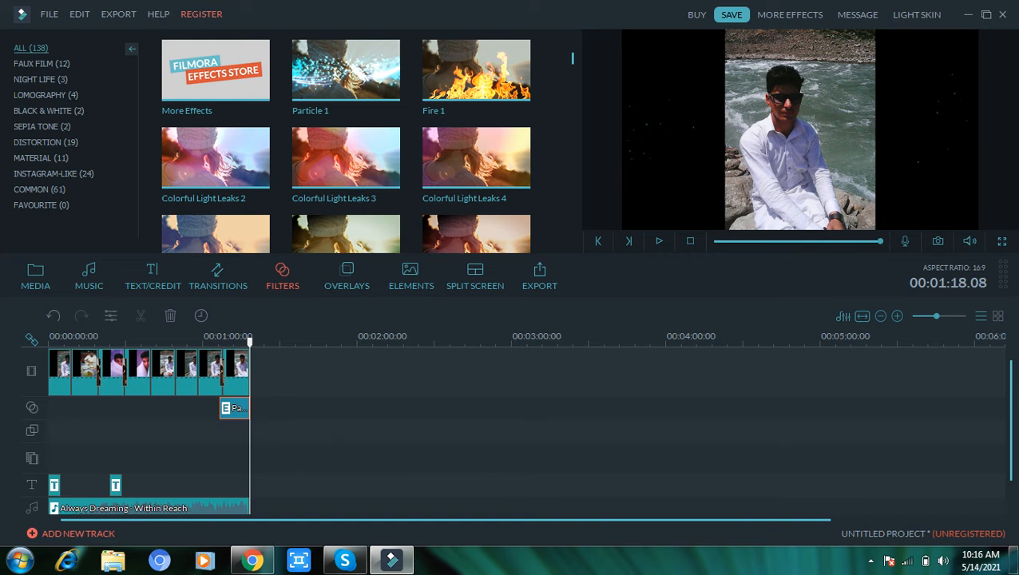
left_click(60, 372)
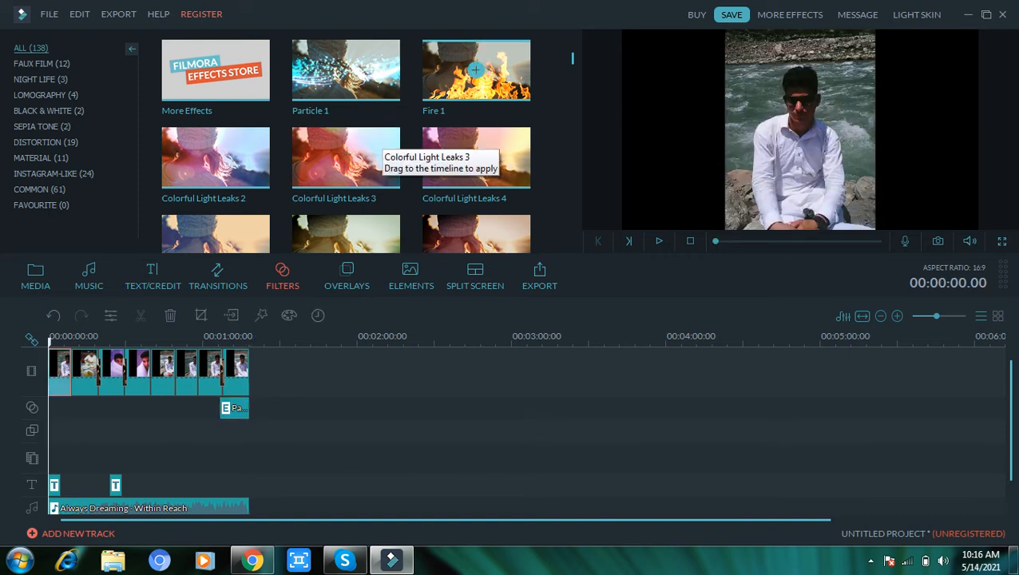
left_click(475, 70)
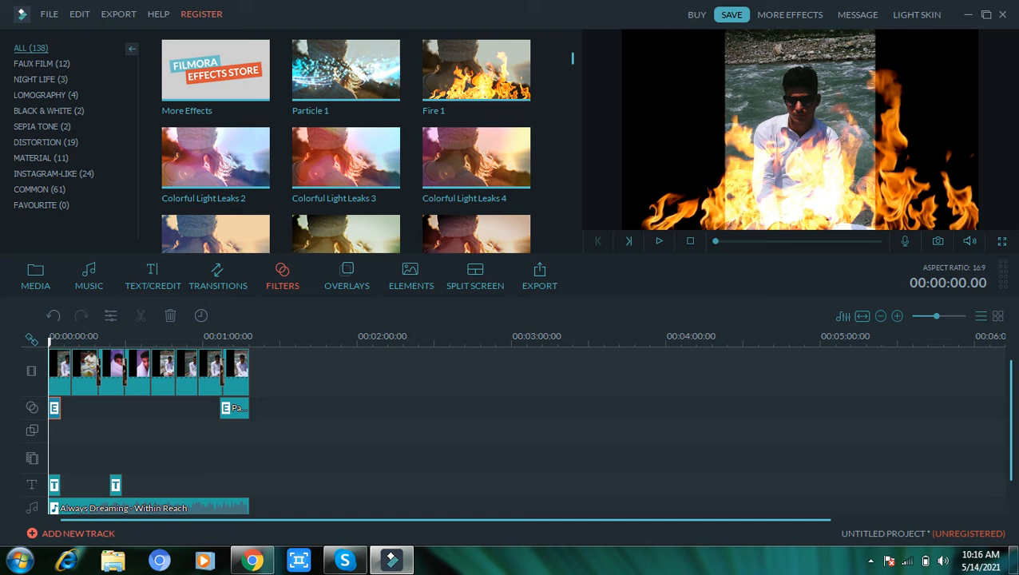
left_click_drag(59, 408, 72, 408)
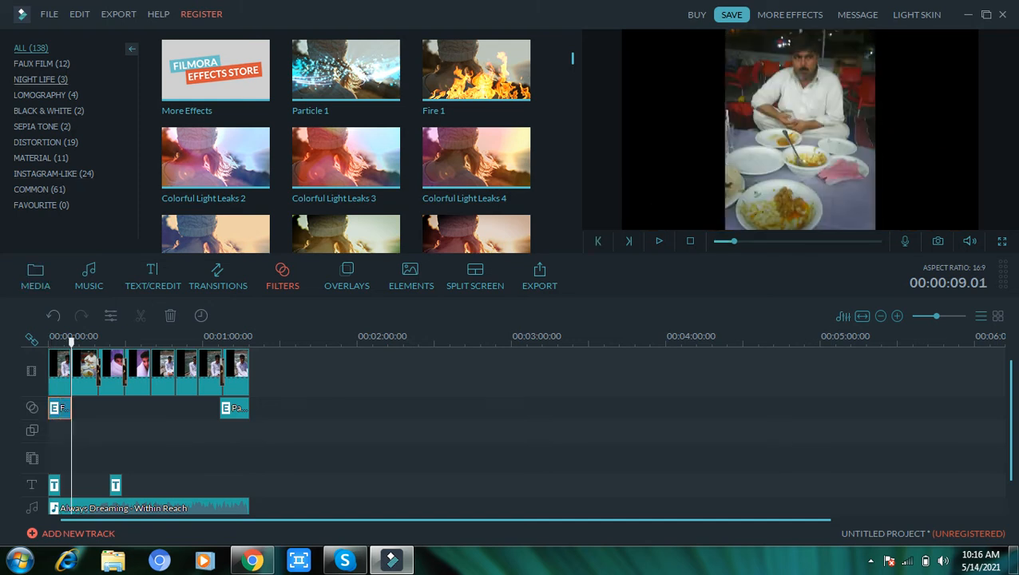
Apply the Material category's Emboss filter to the third photo clip.
left_click(39, 63)
left_click(40, 79)
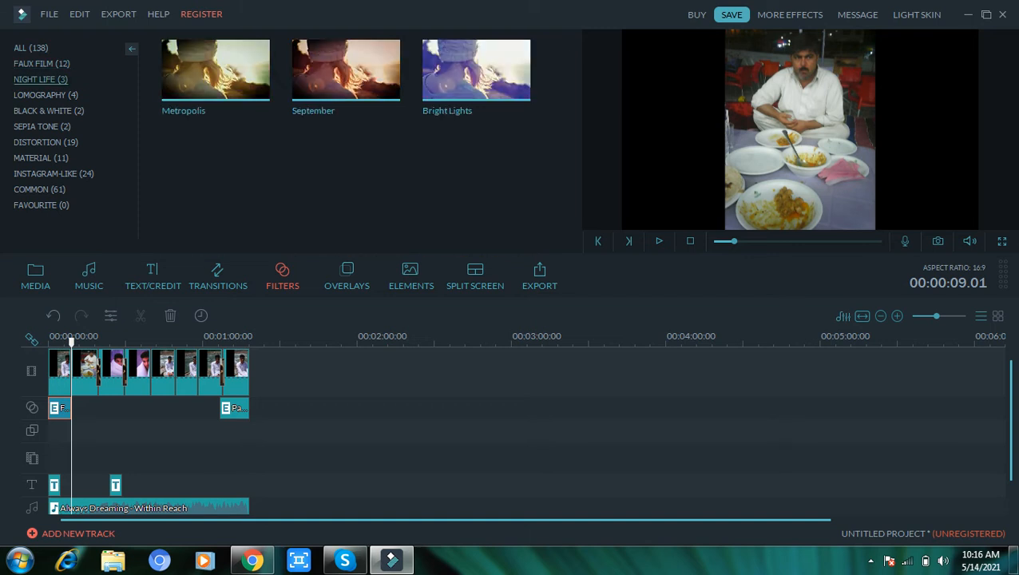
left_click(46, 94)
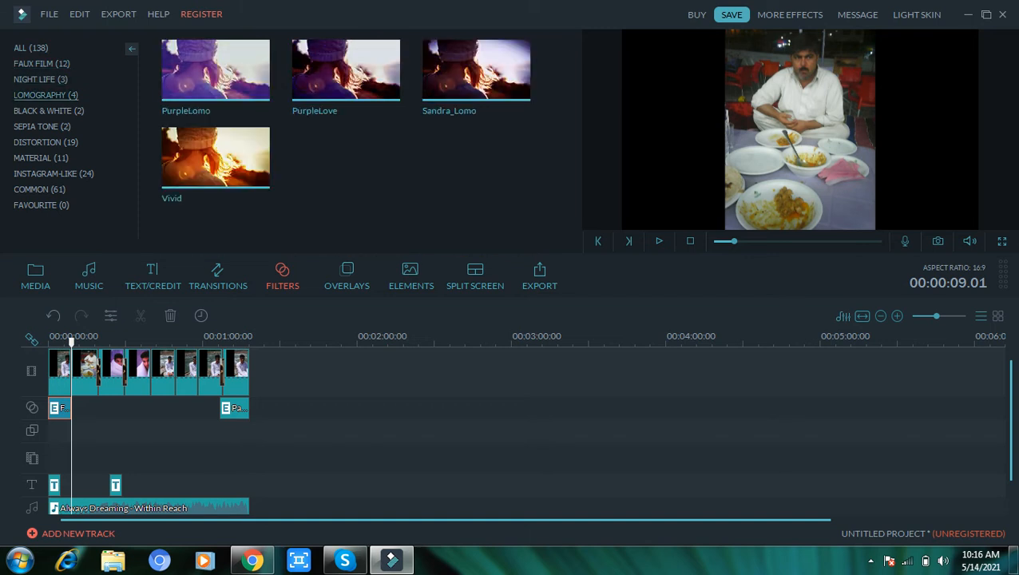
left_click(45, 142)
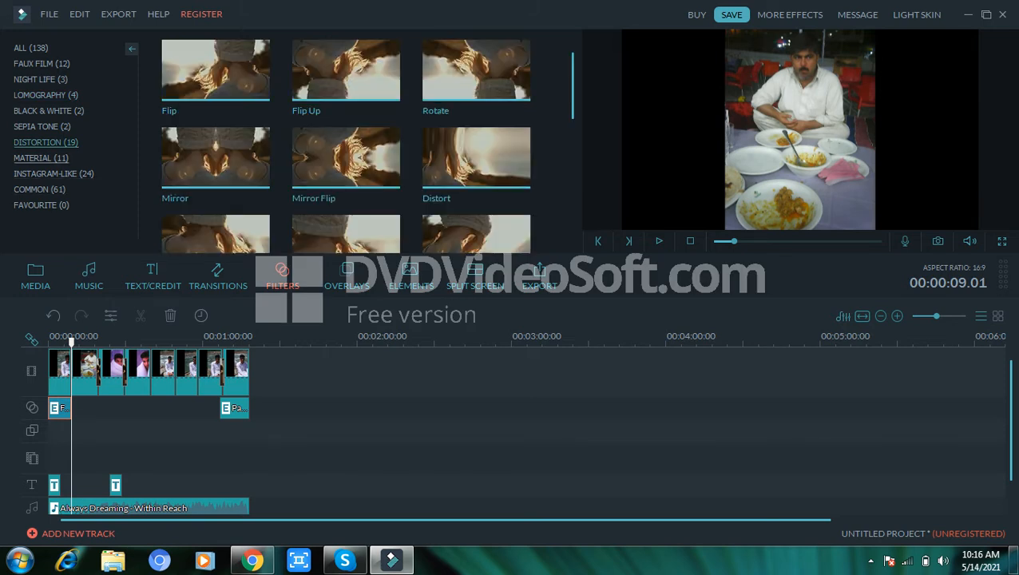
left_click(40, 157)
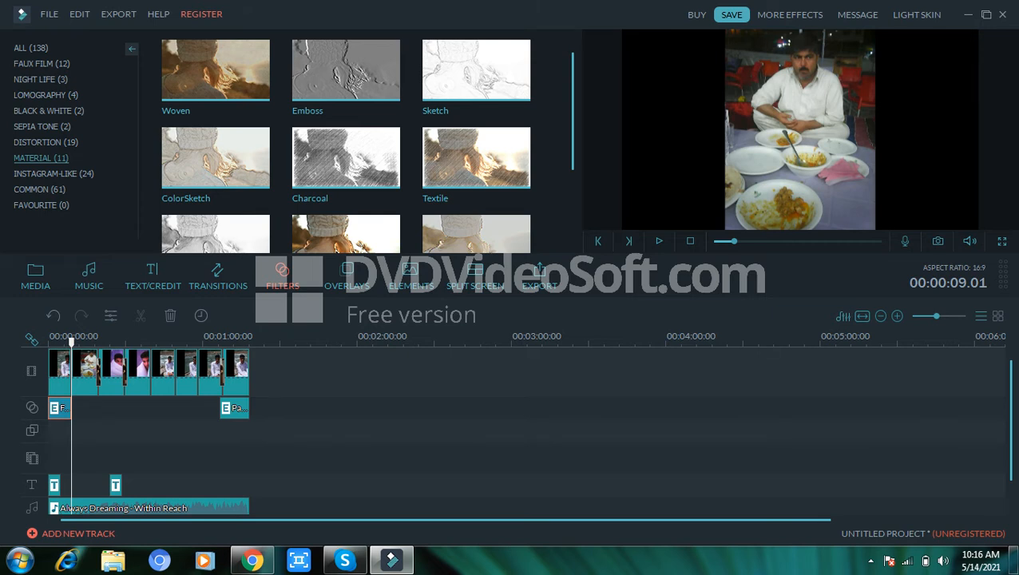
left_click(112, 372)
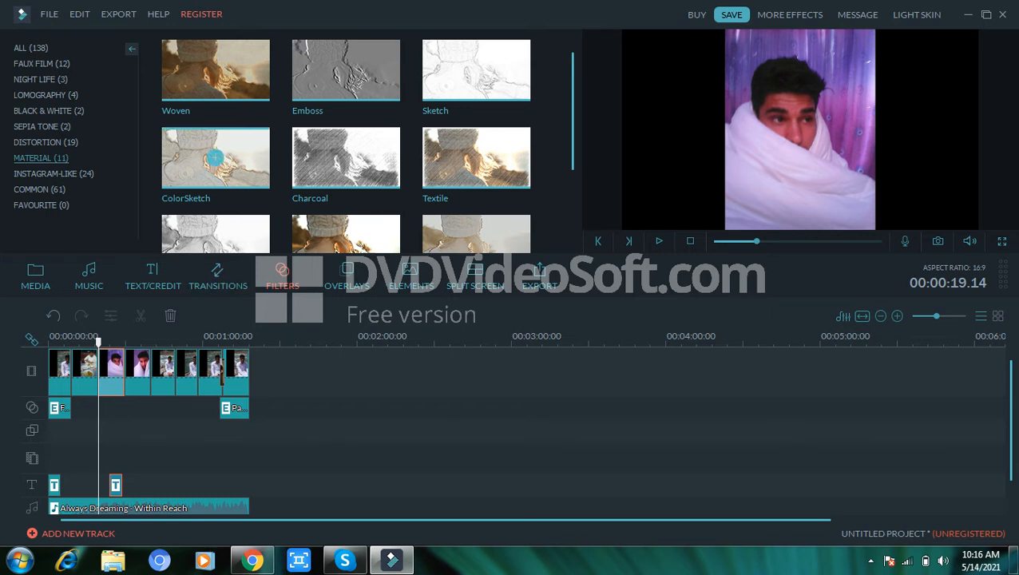
mouse_move(345, 70)
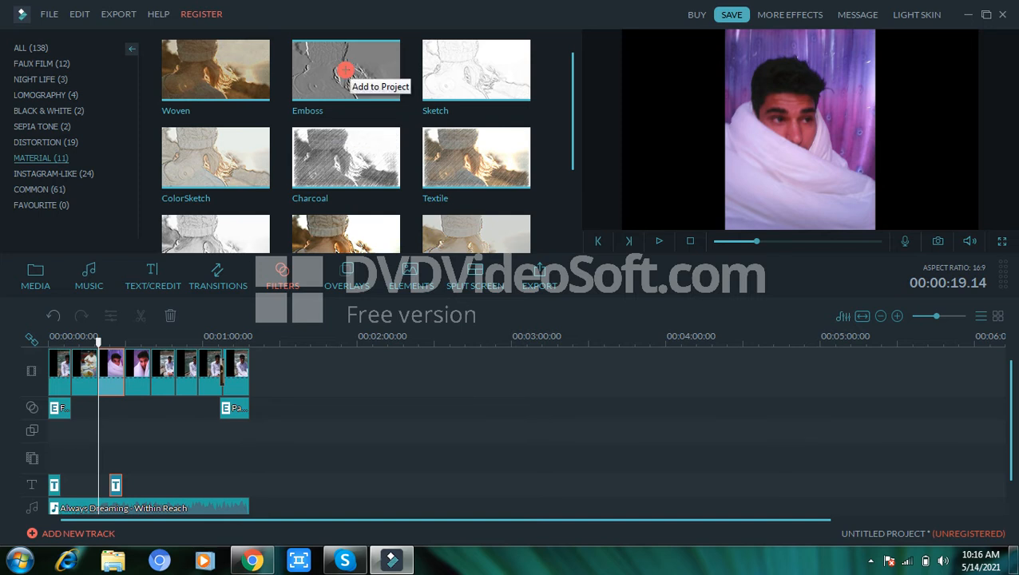
left_click(345, 70)
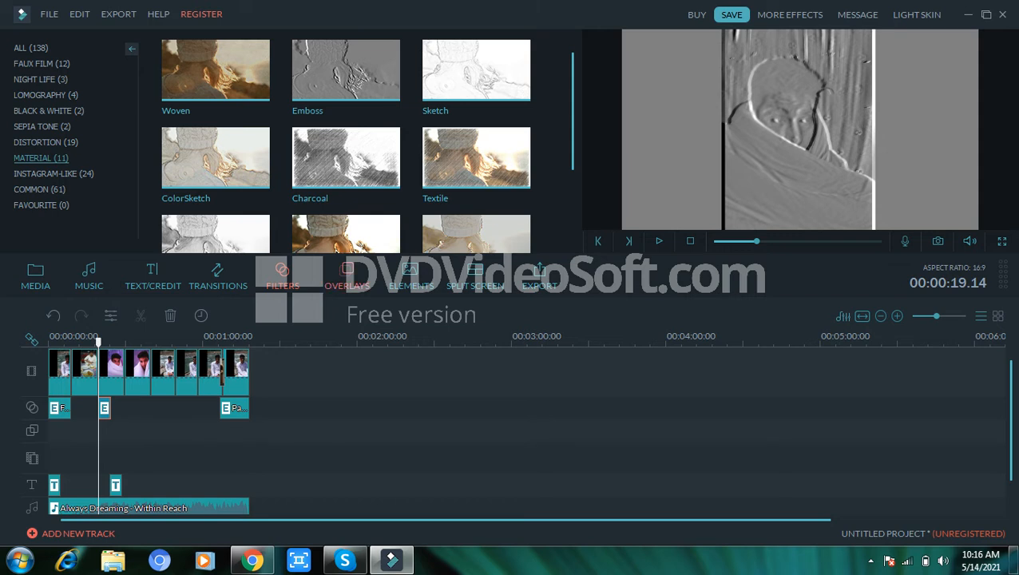
left_click(346, 276)
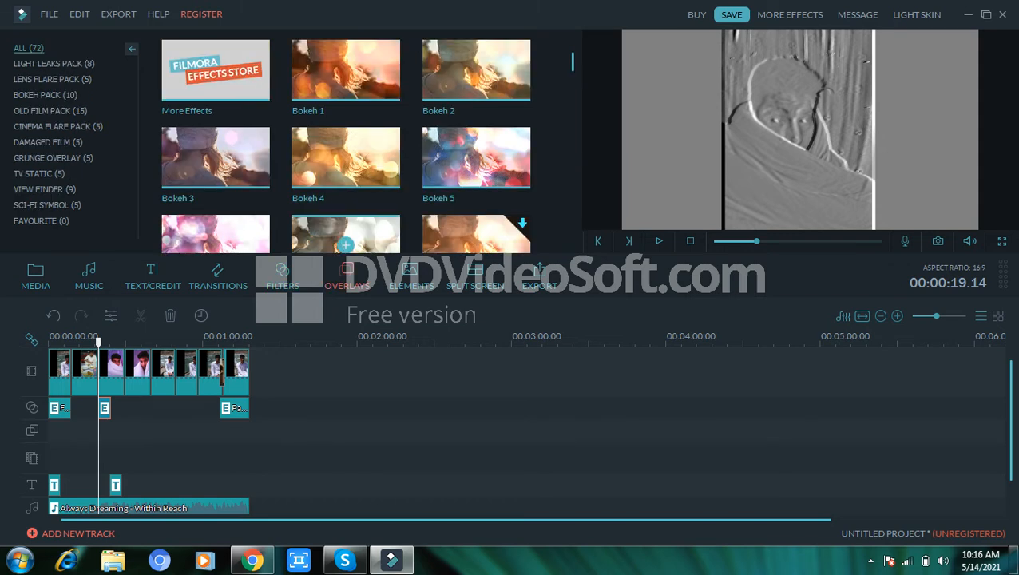
Add Bokeh 5 over the third photo and Bokeh 1 over the second, stretching Bokeh 5 to about 35 s.
left_click(476, 159)
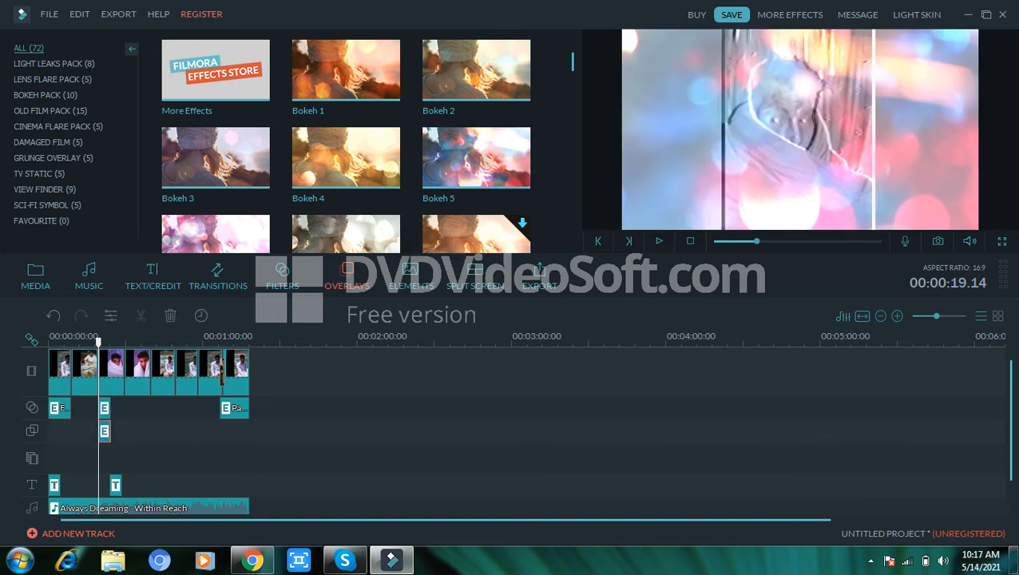
left_click(72, 371)
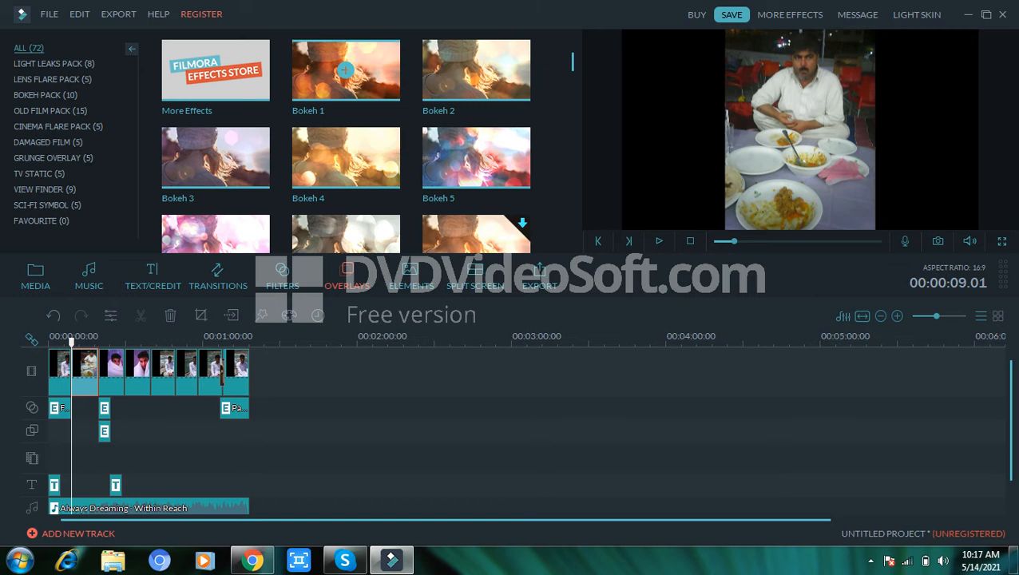
left_click(345, 71)
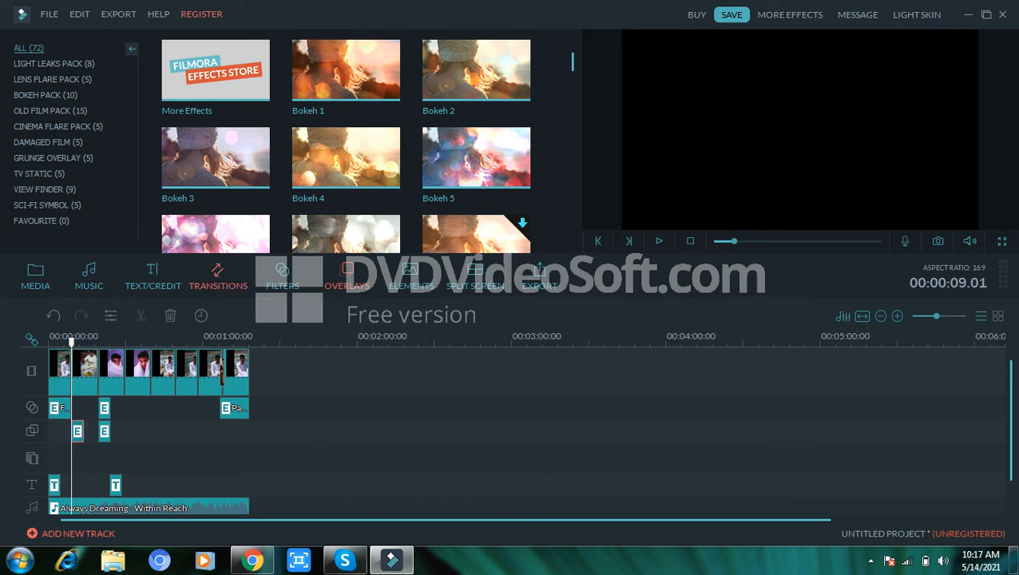
left_click(105, 431)
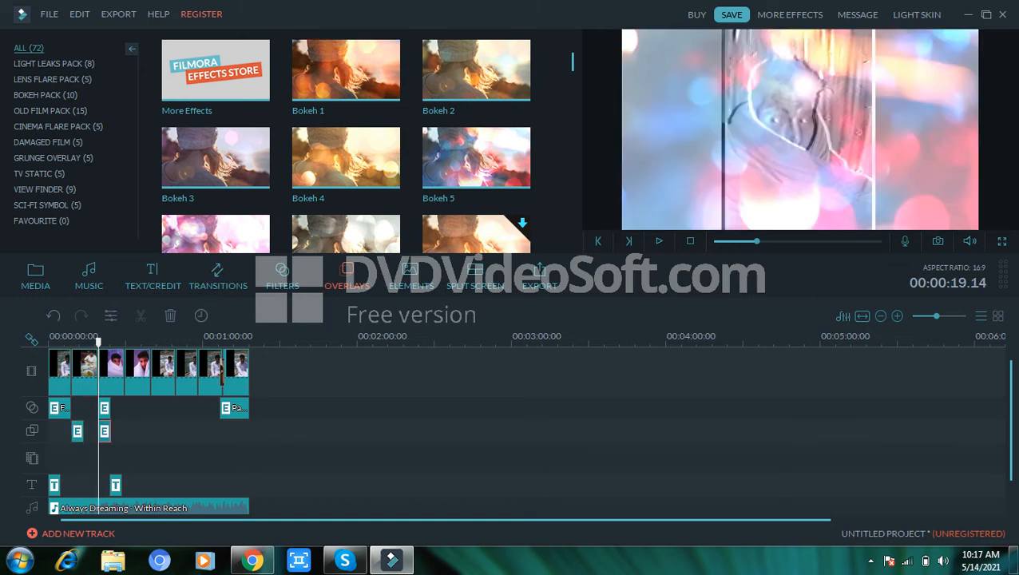
left_click_drag(109, 431, 139, 432)
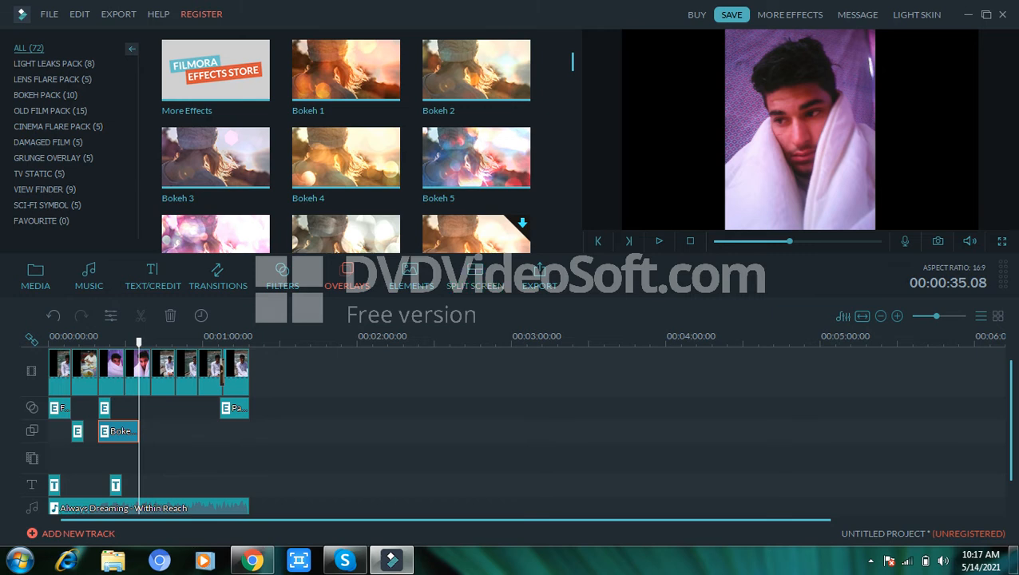
Save the project as 'northern area.wve' in the Videos library.
left_click(49, 13)
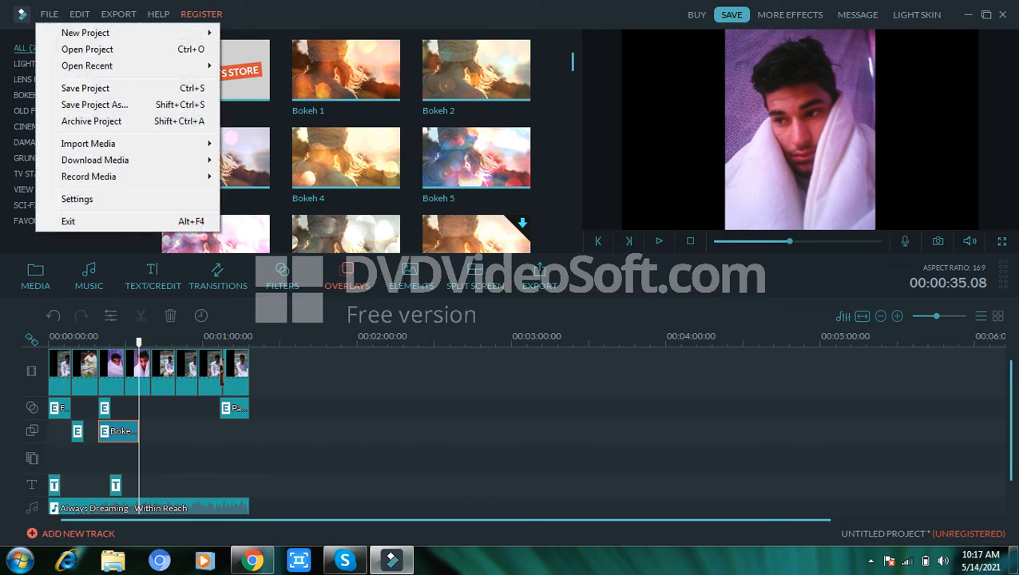
left_click(86, 87)
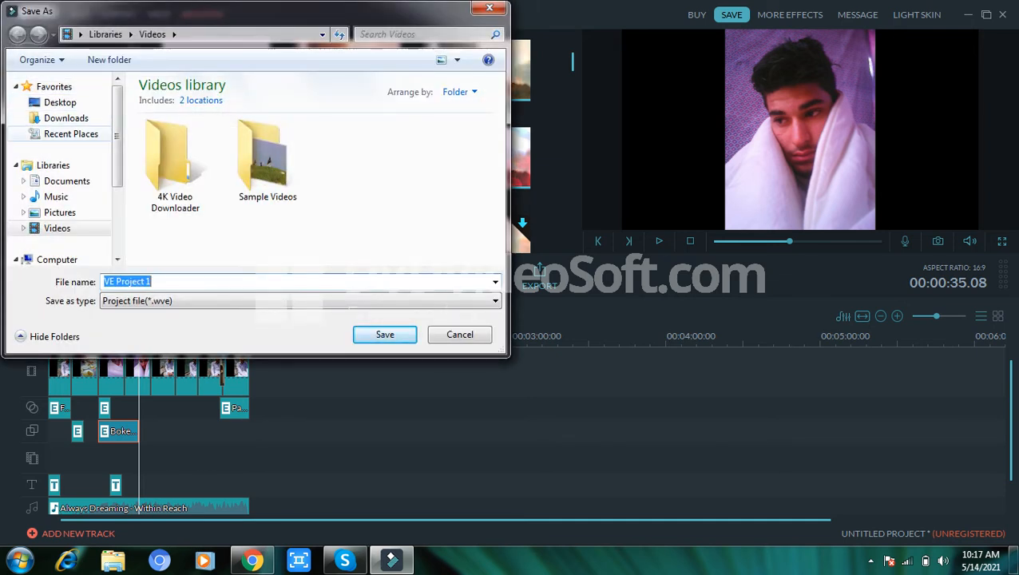
type("norther")
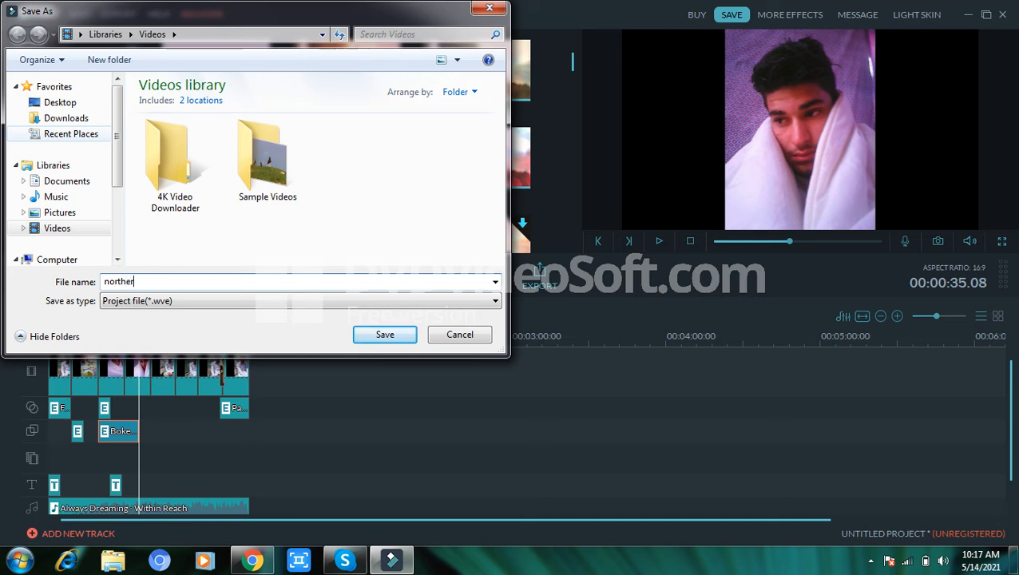
type("n area")
key("Return")
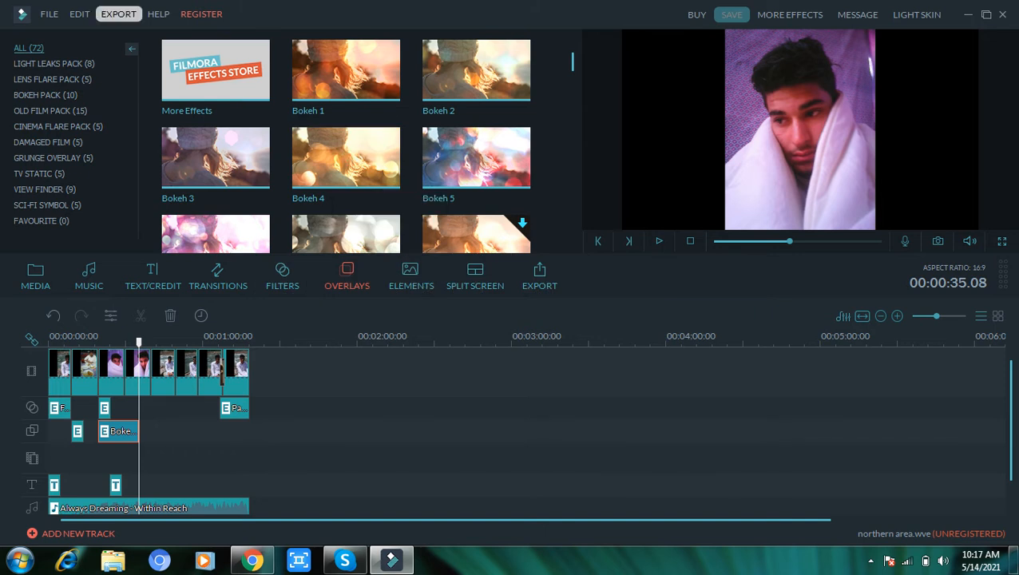
Dismiss the Create Video export dialog without exporting and play the slideshow in the preview.
left_click(118, 14)
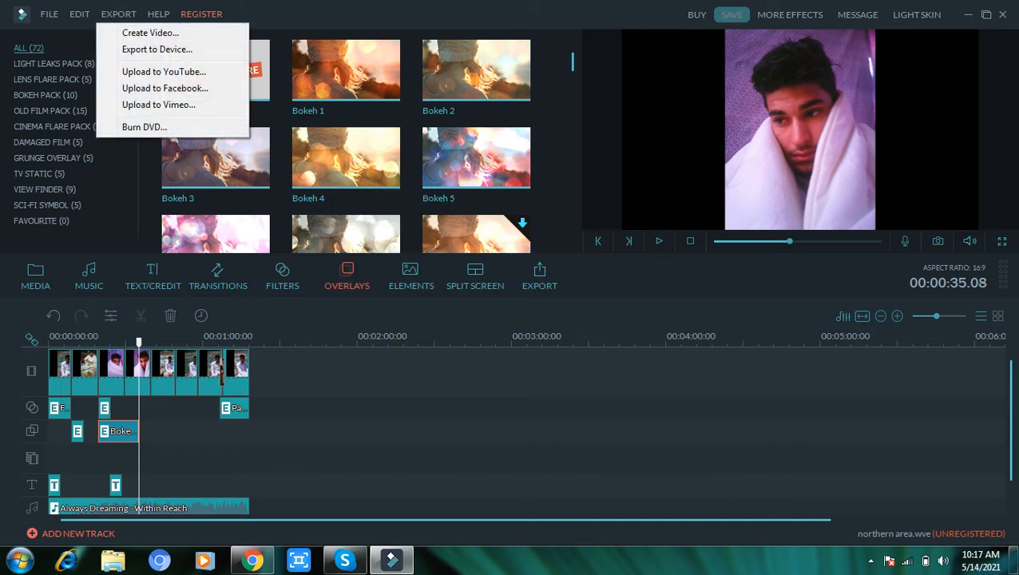
left_click(540, 276)
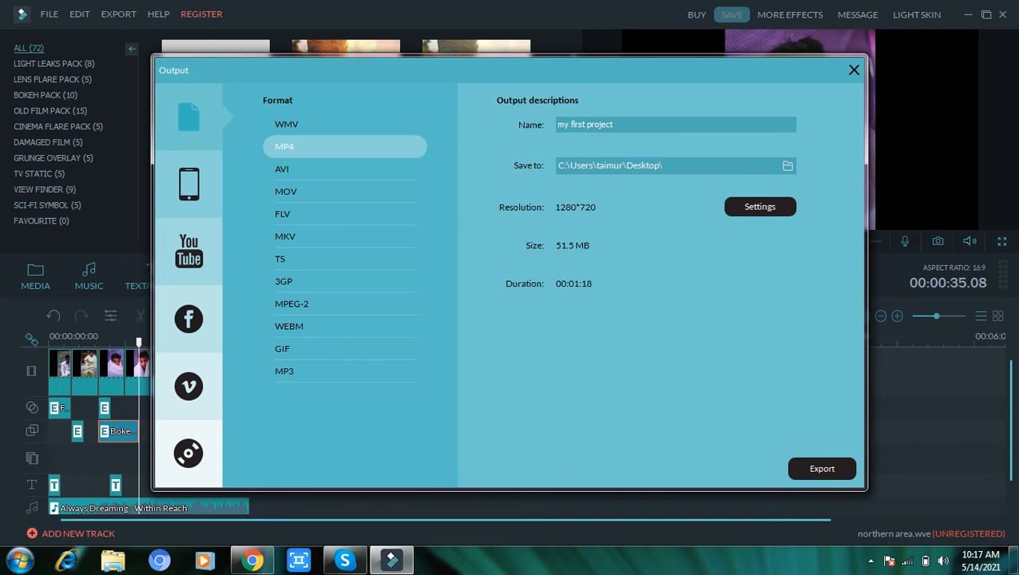
left_click(853, 70)
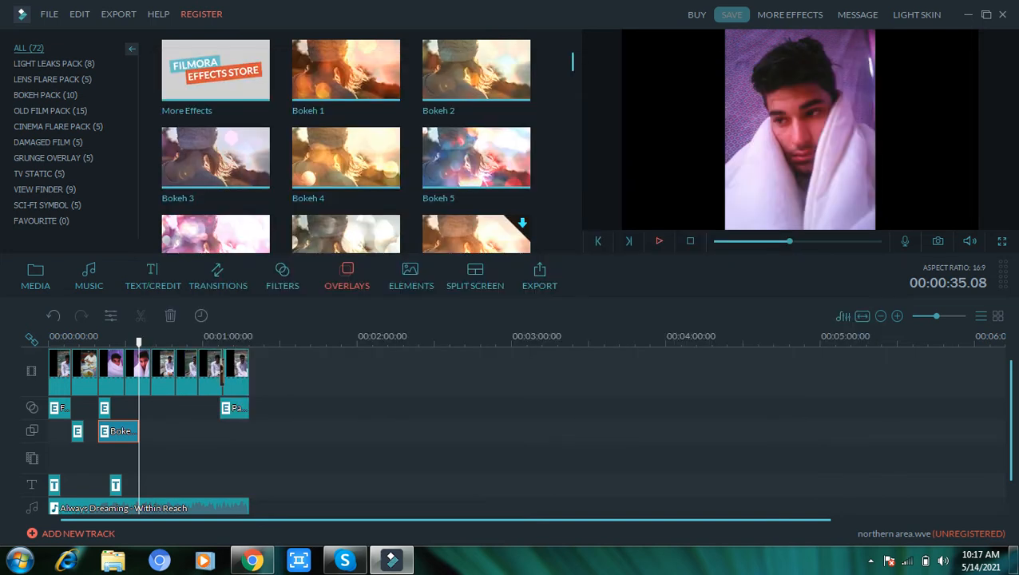
left_click(659, 240)
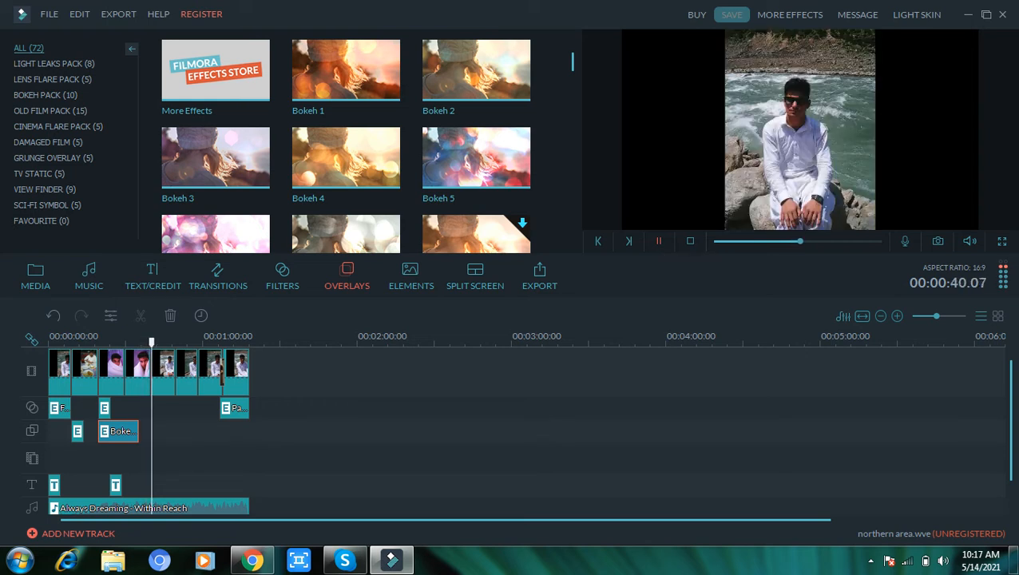
Play the slideshow from the beginning in full-screen preview.
left_click(659, 240)
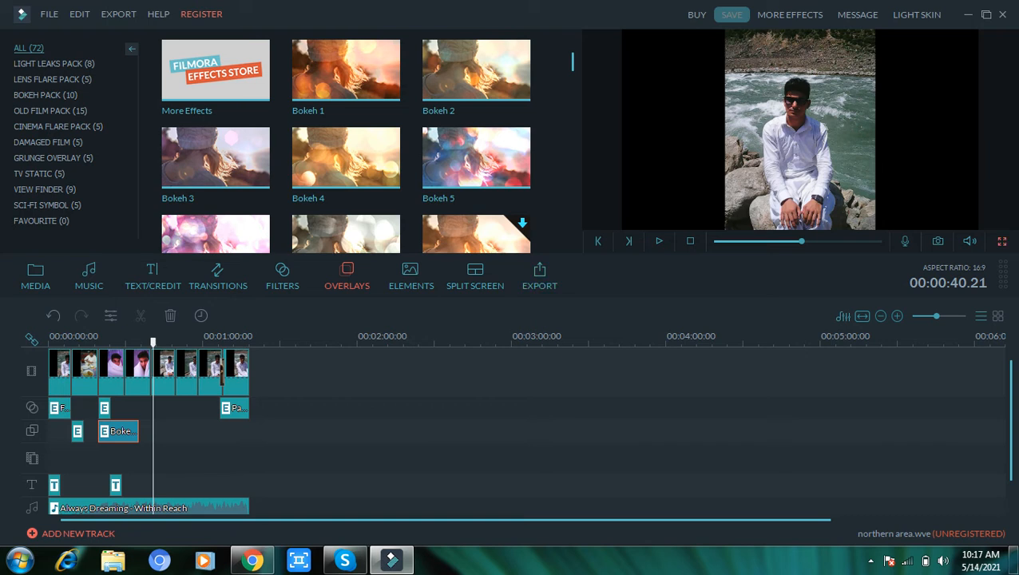
left_click(1001, 241)
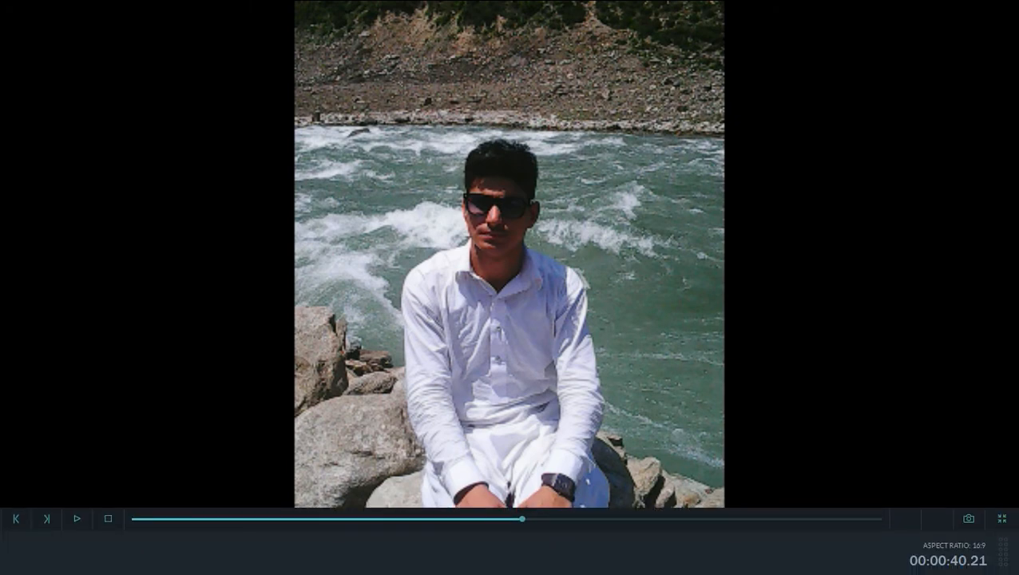
left_click_drag(522, 519, 133, 519)
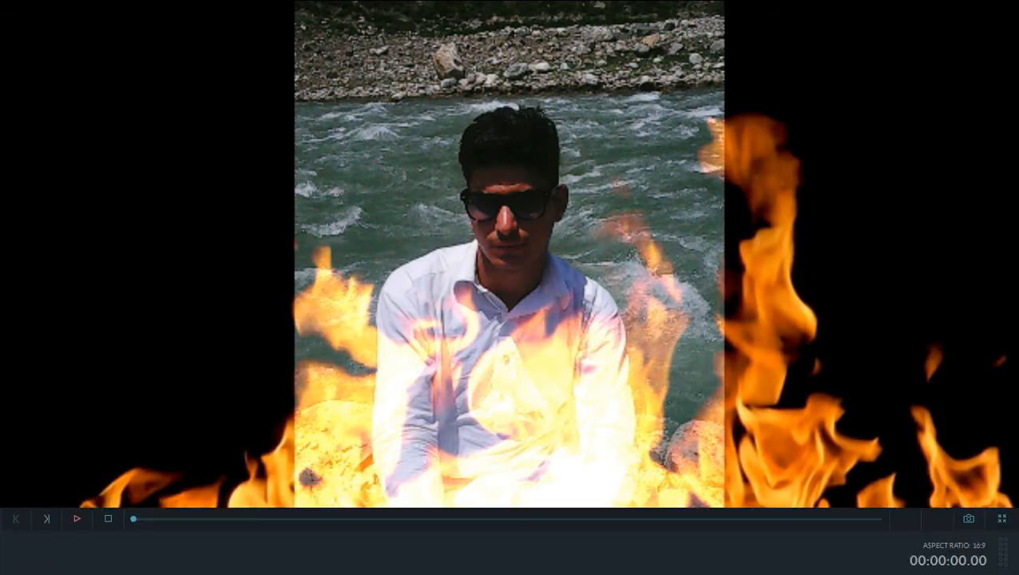
left_click(77, 518)
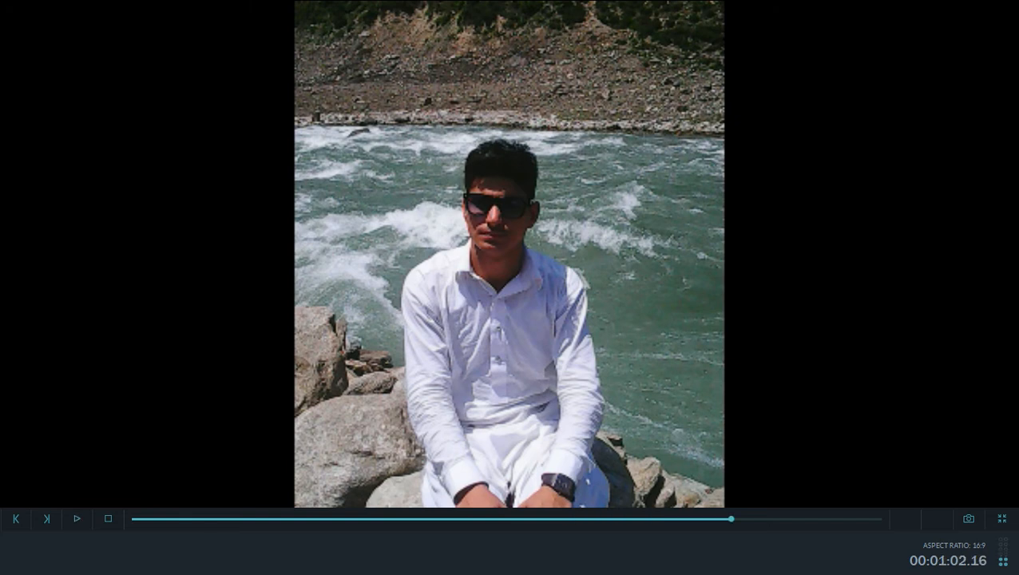
key("space")
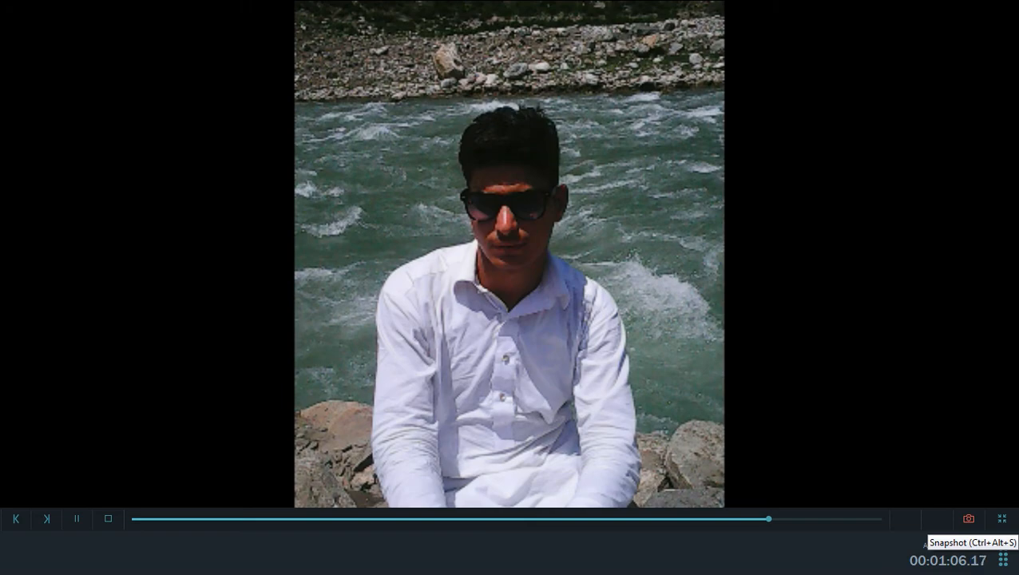
Capture three snapshots, Snapshot_0.png to Snapshot_2.png, then exit full screen.
left_click(968, 519)
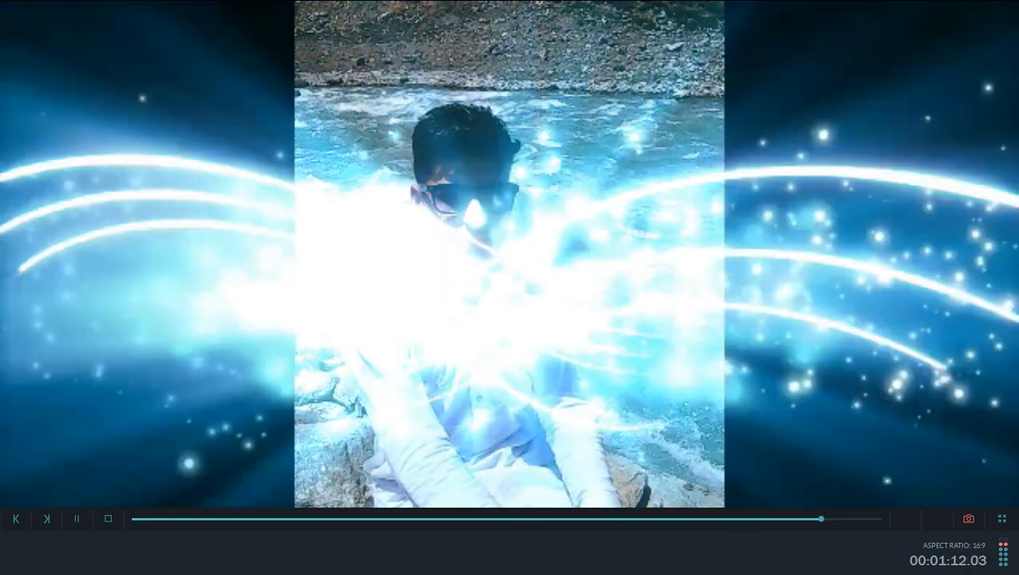
left_click(967, 518)
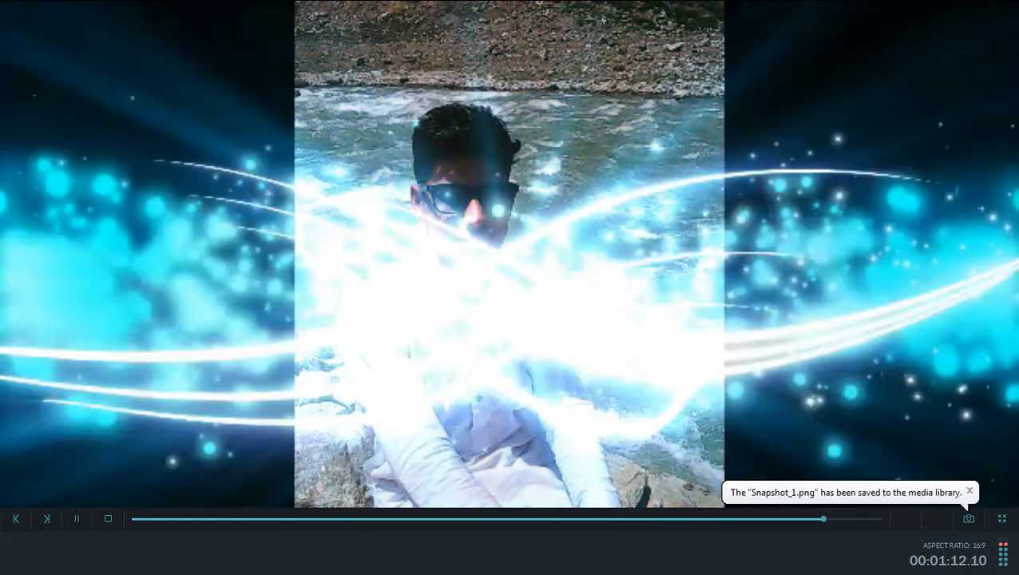
left_click(968, 518)
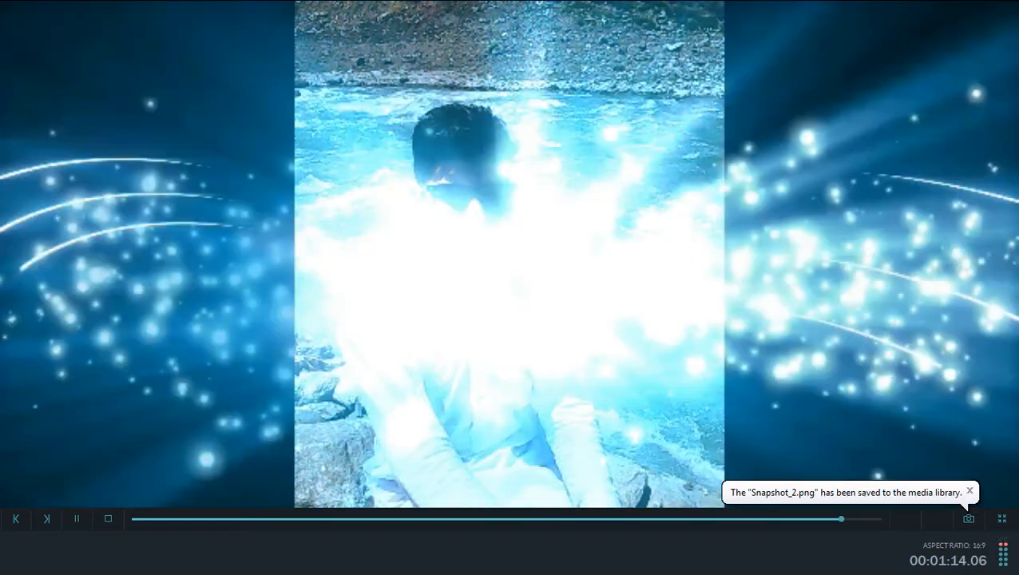
key("Escape")
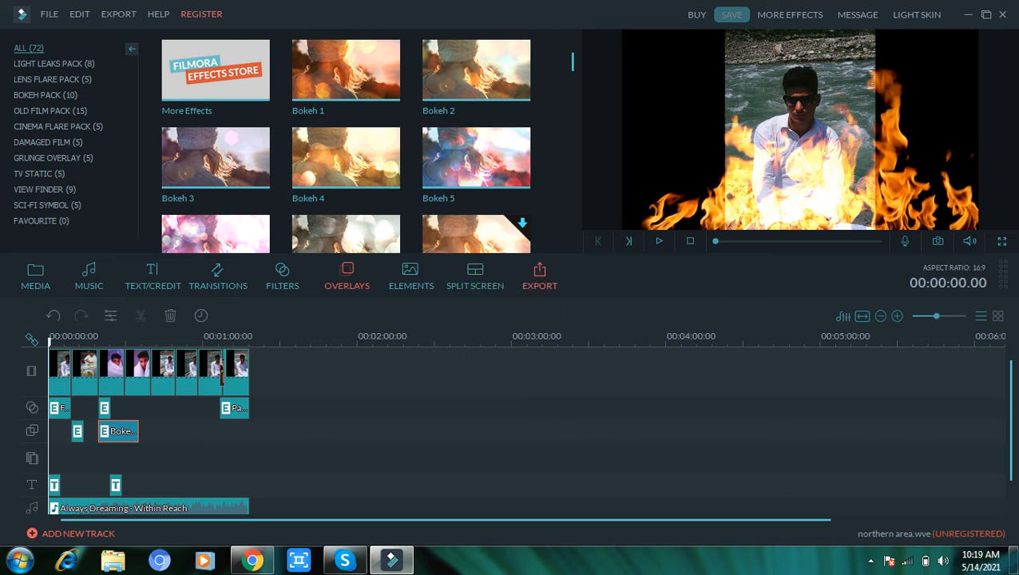
Review Devices, YouTube, Facebook, Vimeo and DVD options, then export 'my first project' locally as 1280*720 MP4.
left_click(540, 277)
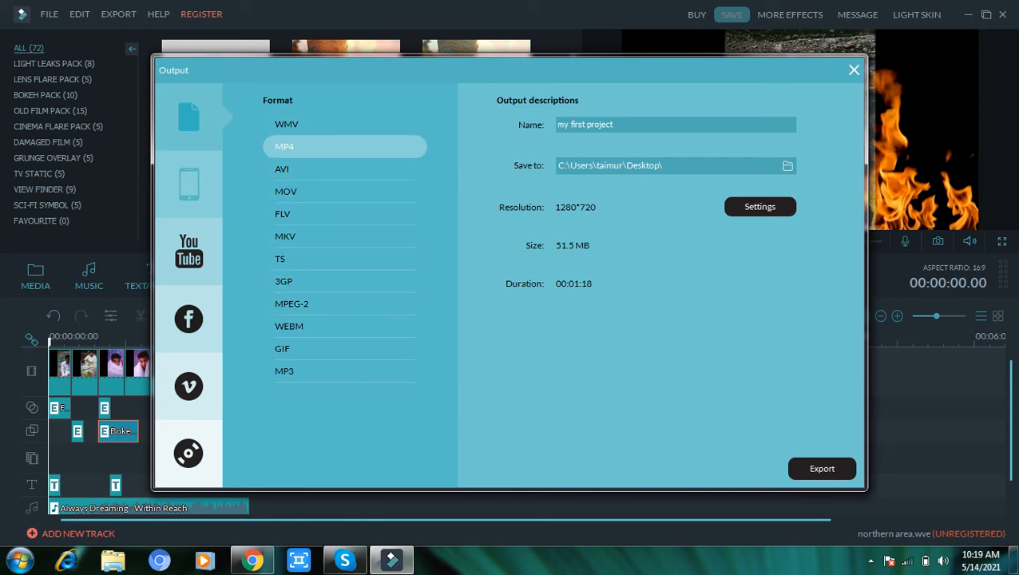
left_click(188, 184)
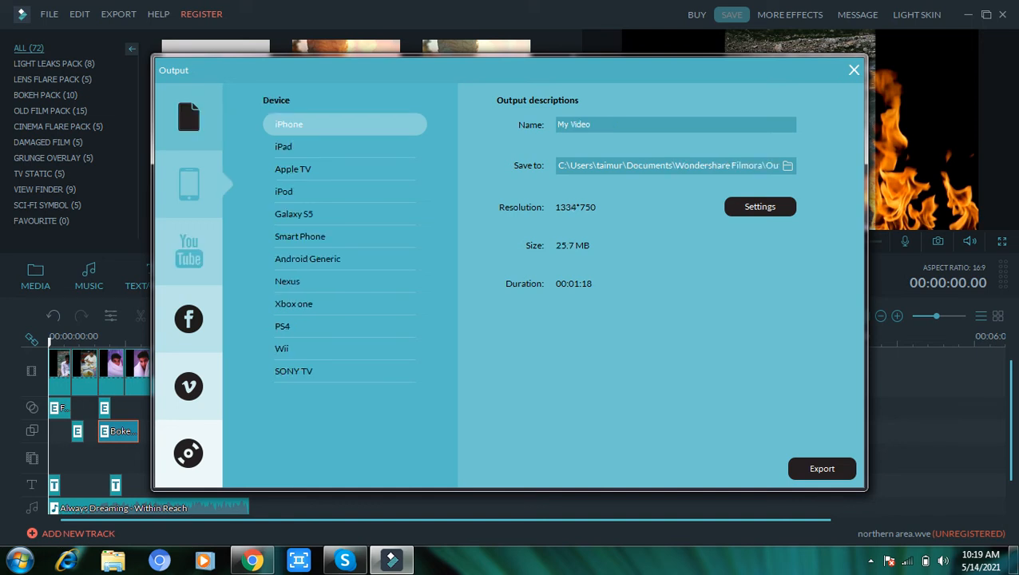
left_click(188, 250)
left_click(188, 319)
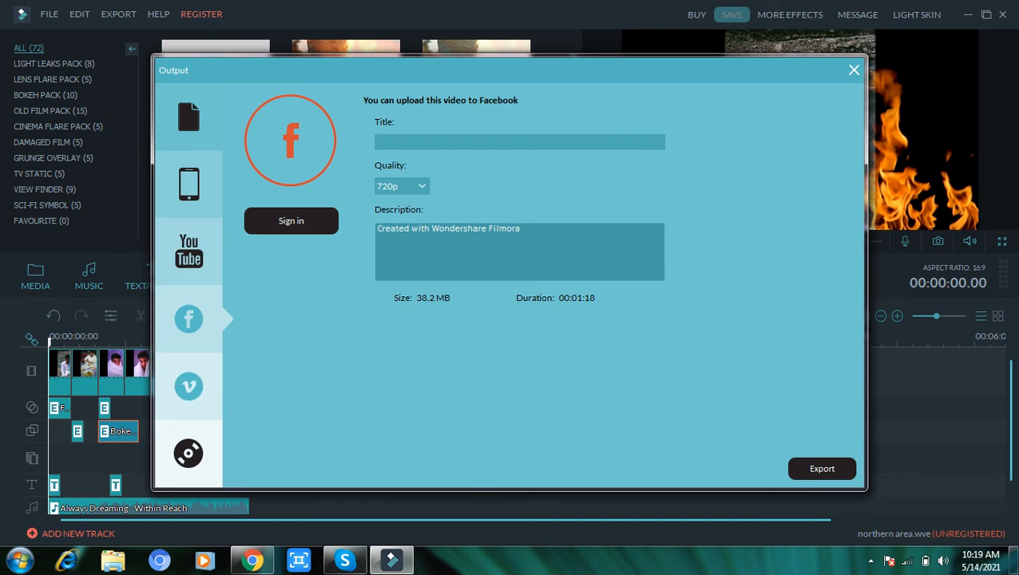
left_click(188, 386)
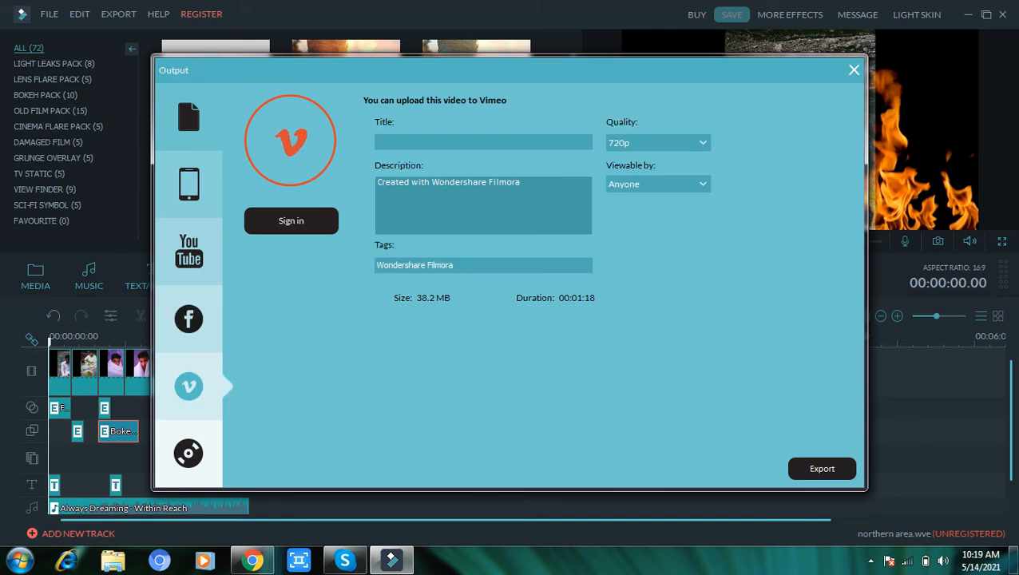
left_click(189, 453)
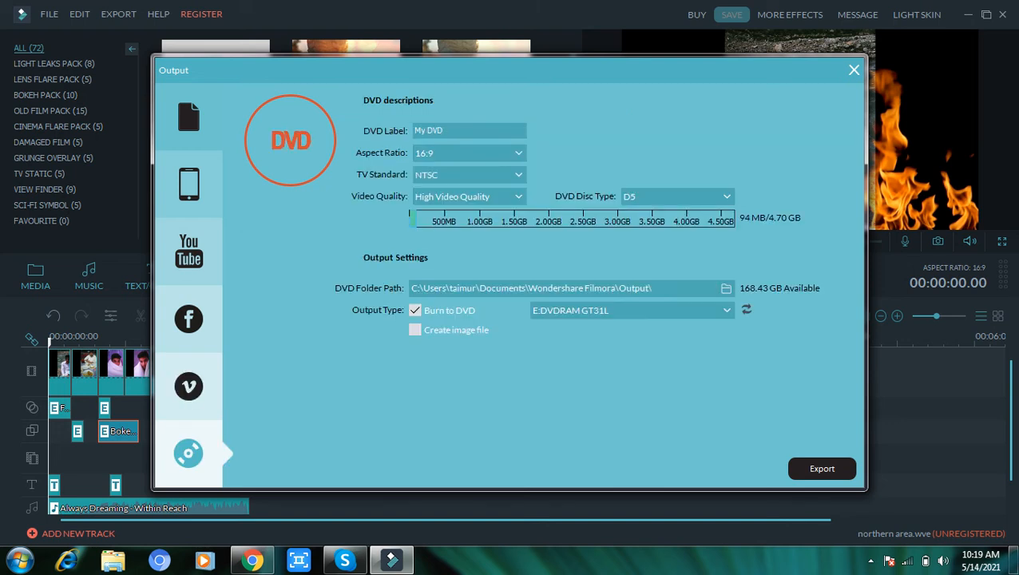
left_click(188, 116)
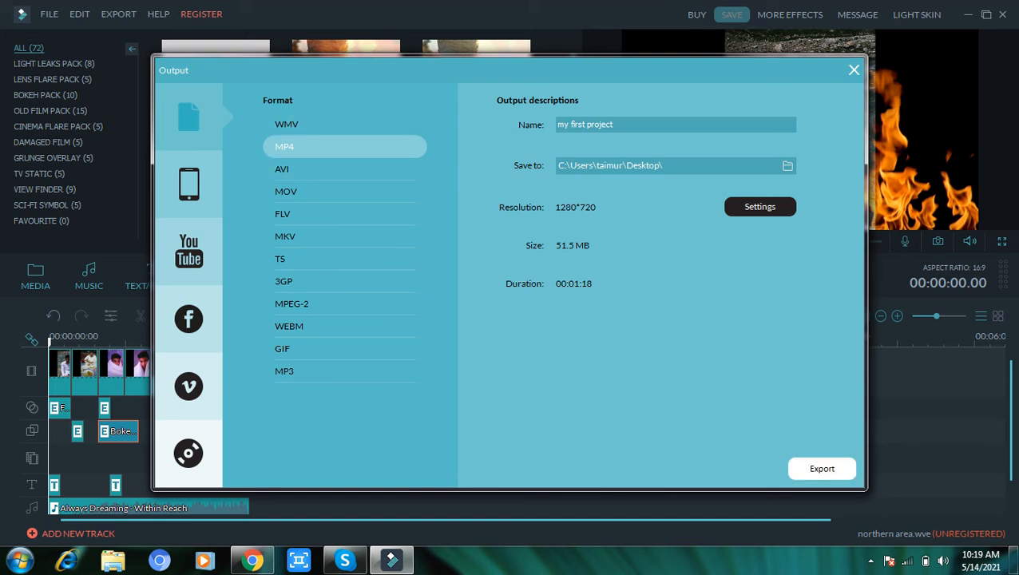
left_click(822, 469)
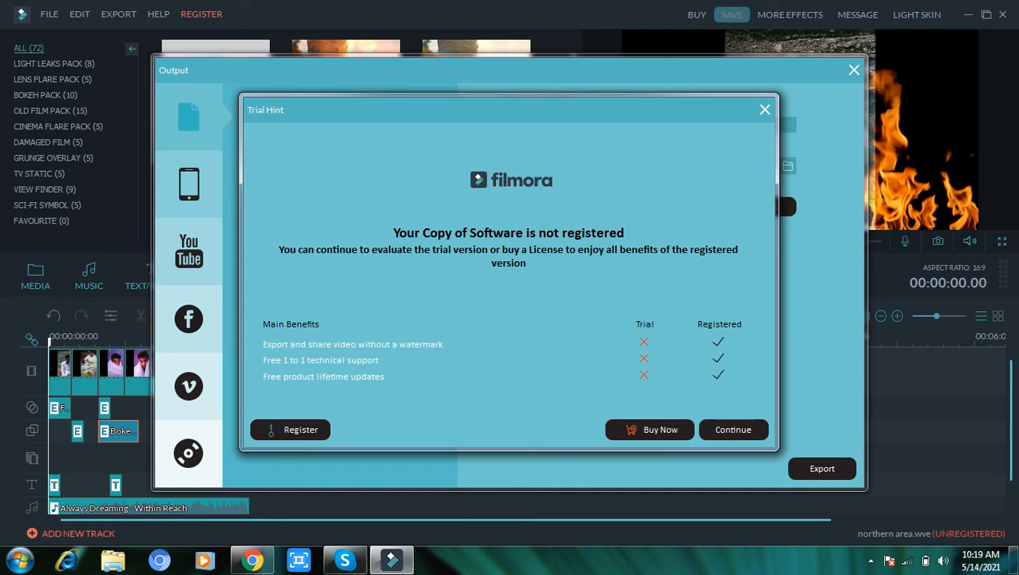
Continue the trial export until Mission Completed, then choose Remove Watermark.
left_click(733, 429)
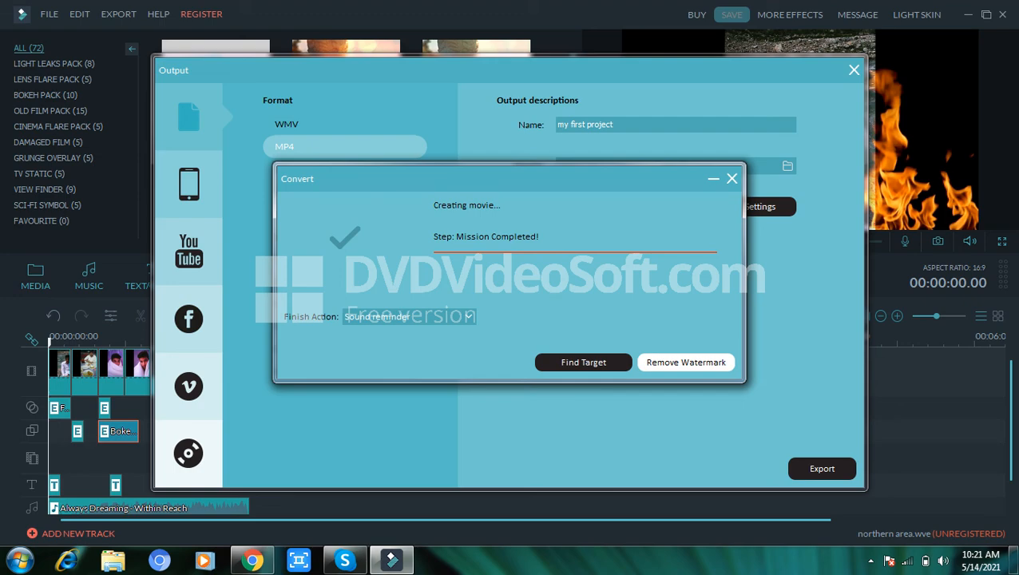
left_click(686, 362)
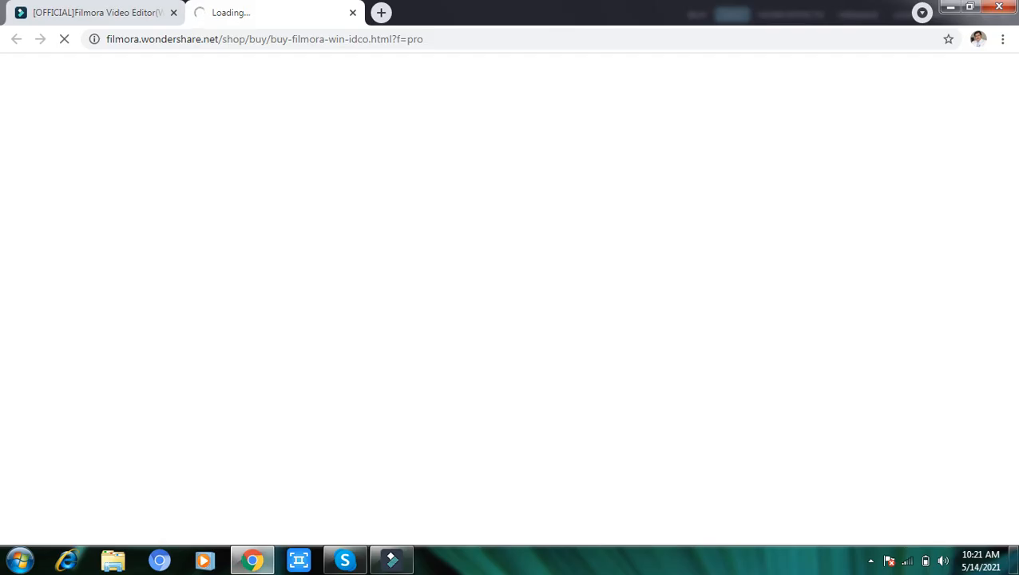
Close the purchase page tab and use the taskbar's Show the desktop.
left_click(353, 12)
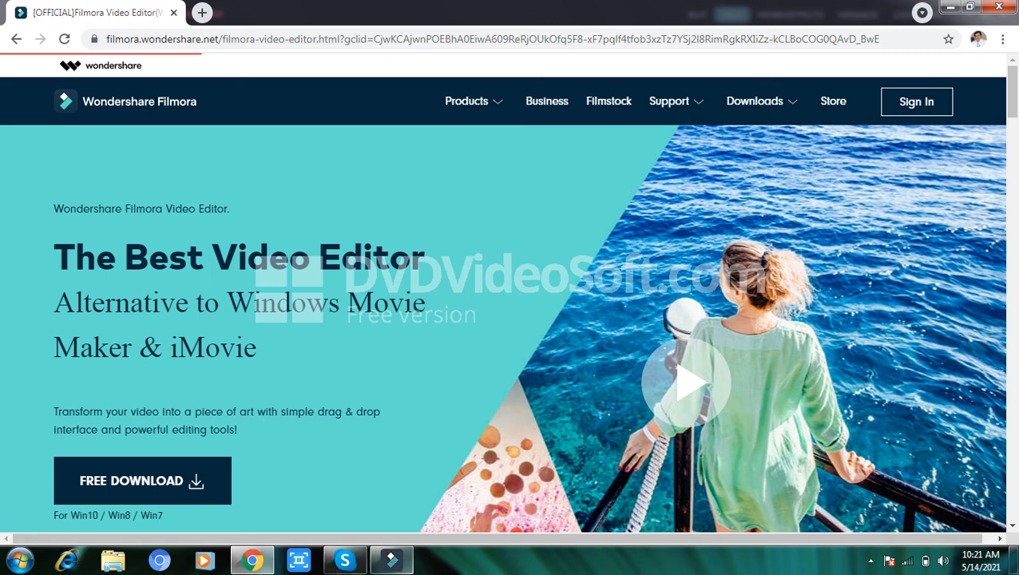
right_click(503, 565)
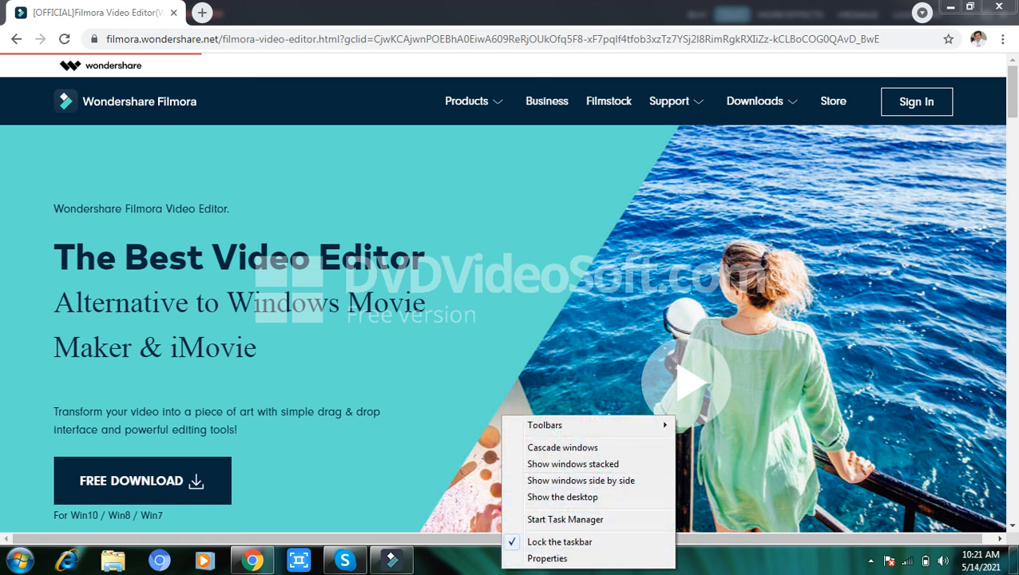
left_click(562, 496)
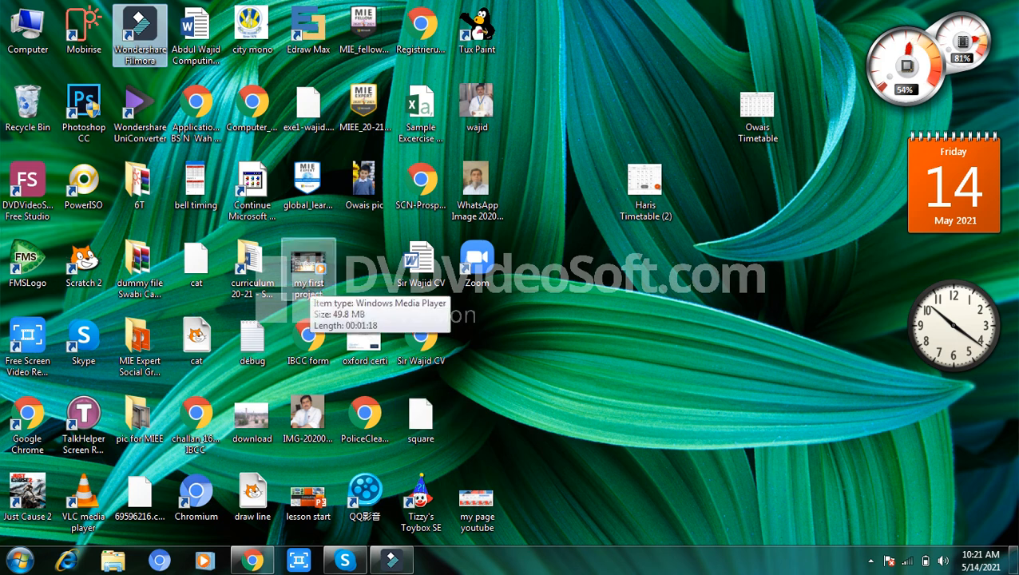
Bring Filmora back from the taskbar, showing the Mission Completed export dialog.
left_click(392, 560)
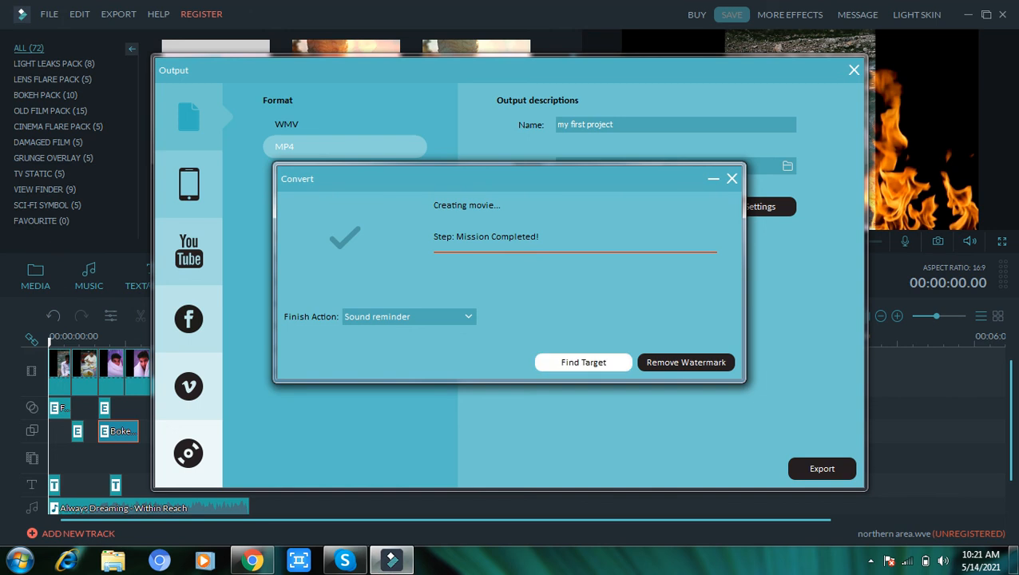
Find the exported 'my first project' video in the Desktop folder and play it.
left_click(583, 362)
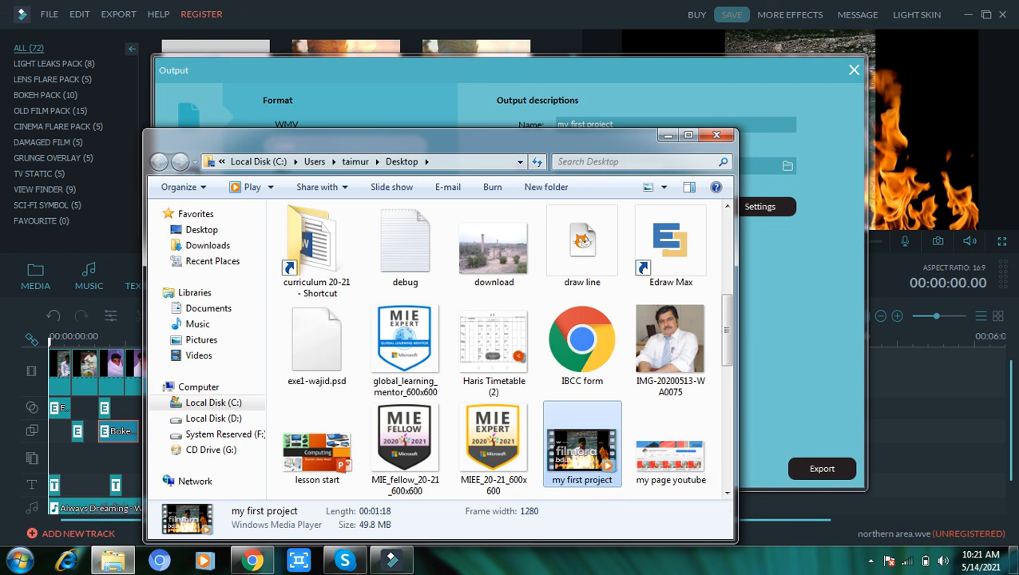
double_click(582, 447)
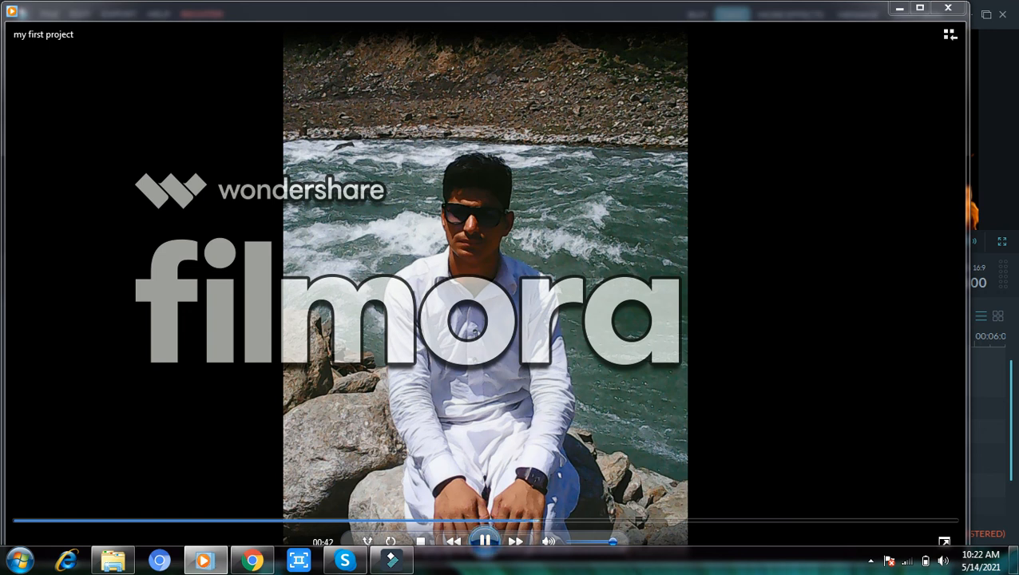
Pause the watermarked video at 0:42, then back in Filmora close the Output dialog and show My Album.
left_click(485, 541)
left_click(391, 560)
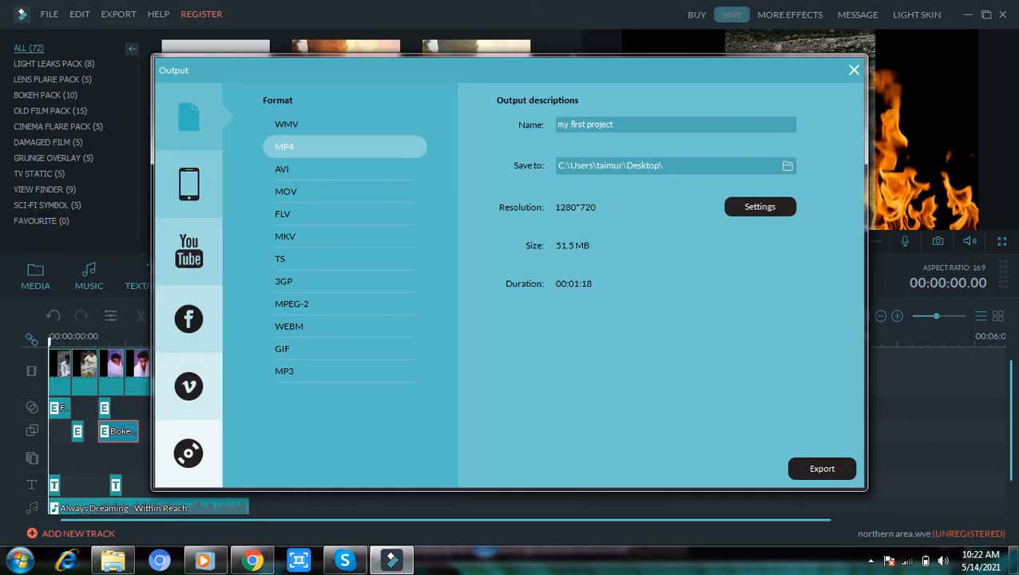
left_click(853, 70)
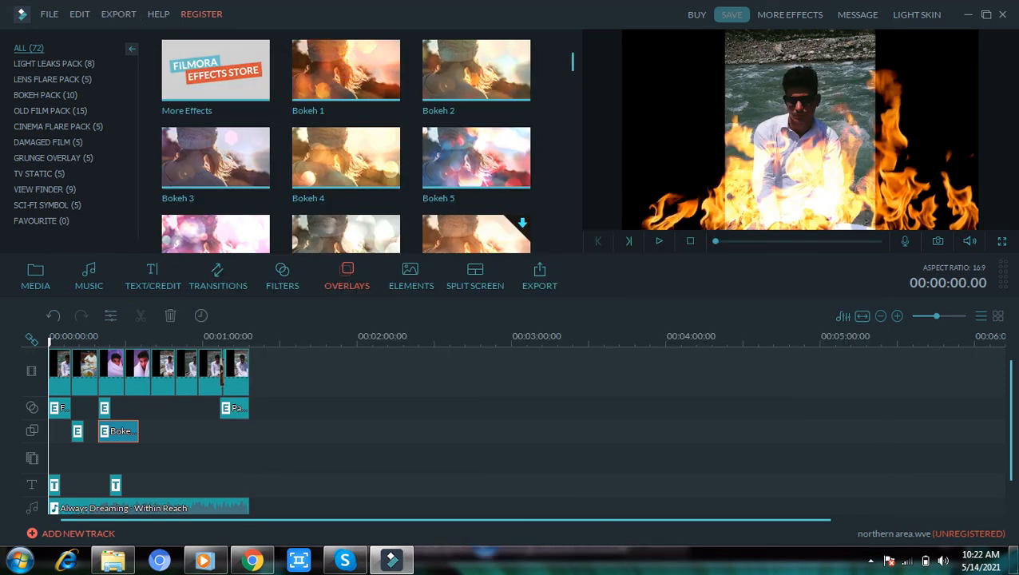
left_click(35, 276)
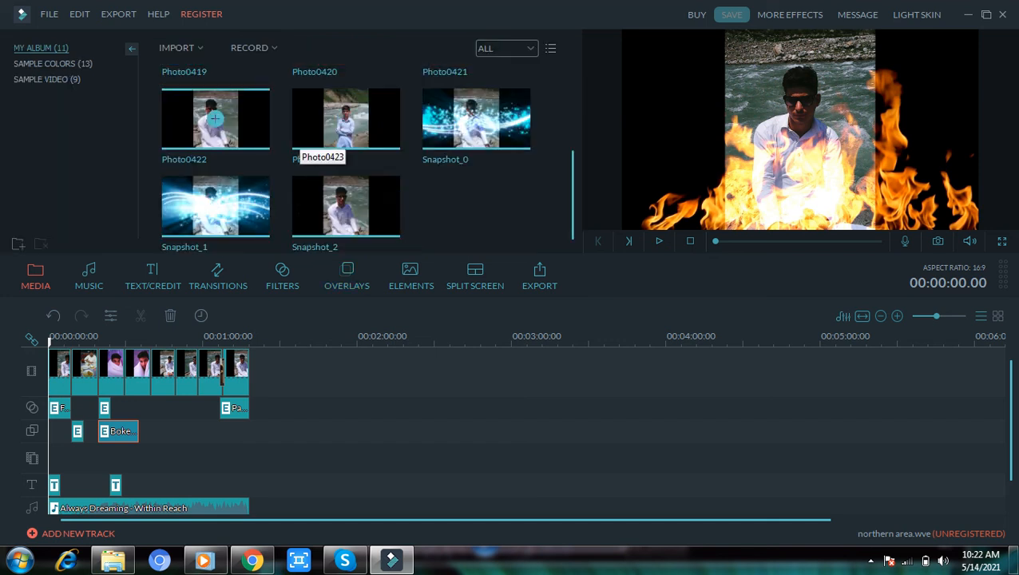
Import the MP3 'Maid with the Flaxen Hair' from Music > Sample Music into My Album.
left_click(181, 48)
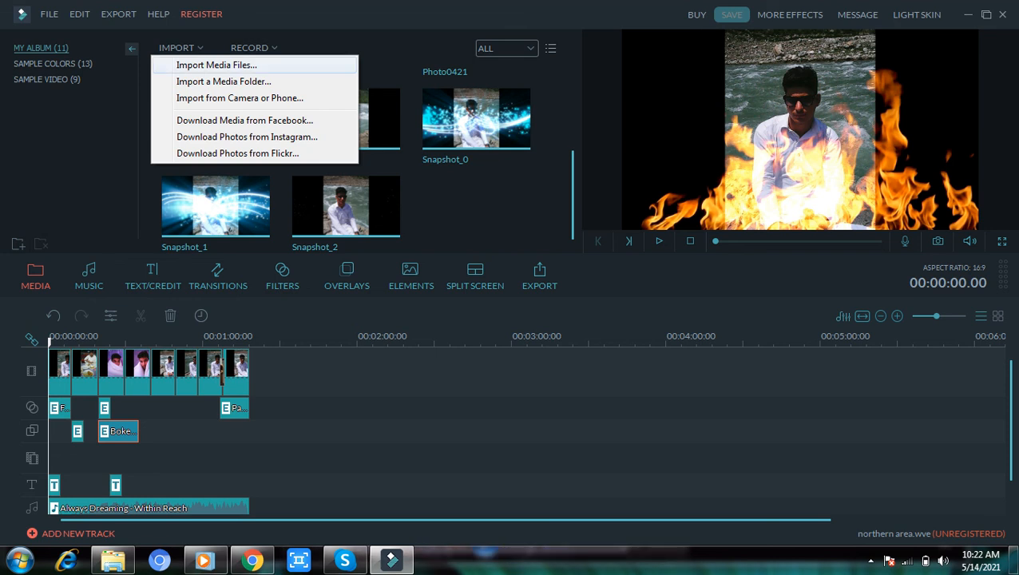
left_click(216, 65)
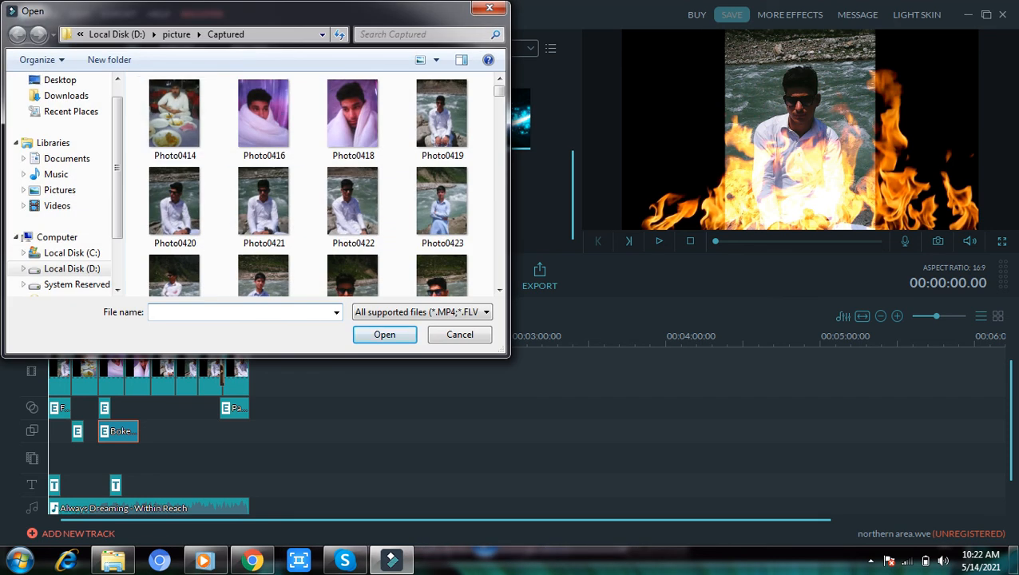
left_click(56, 174)
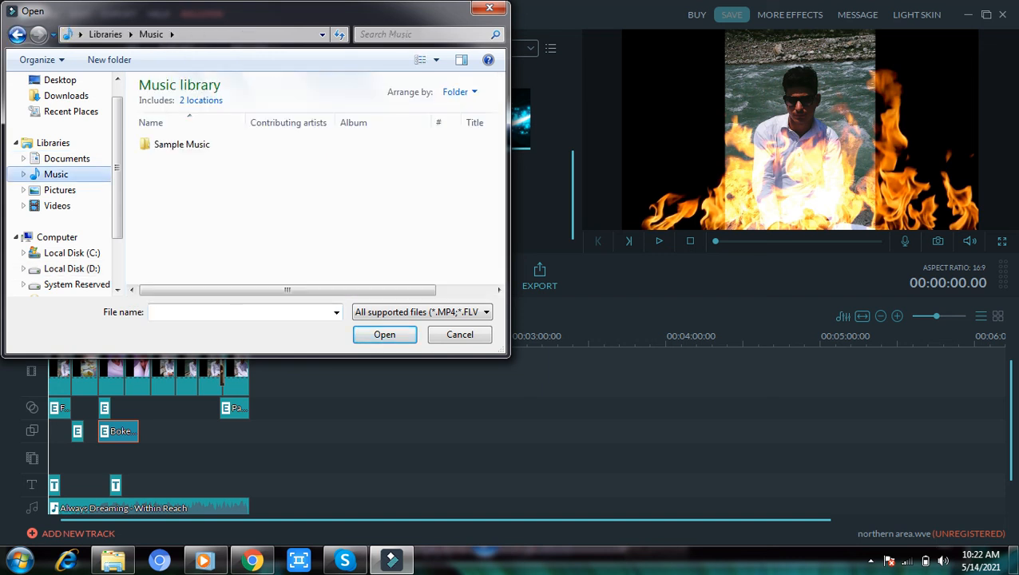
double_click(182, 144)
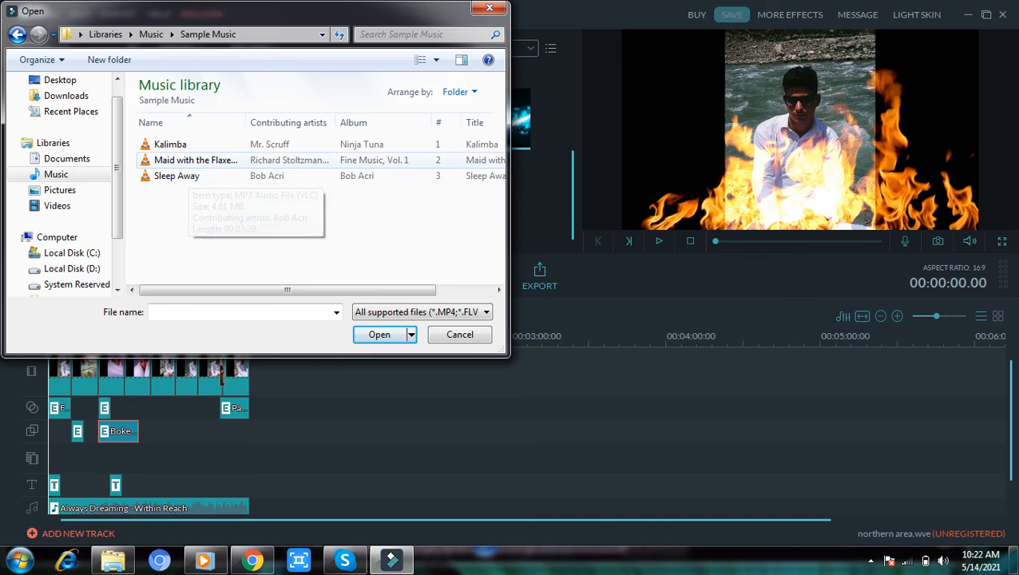
left_click(191, 161)
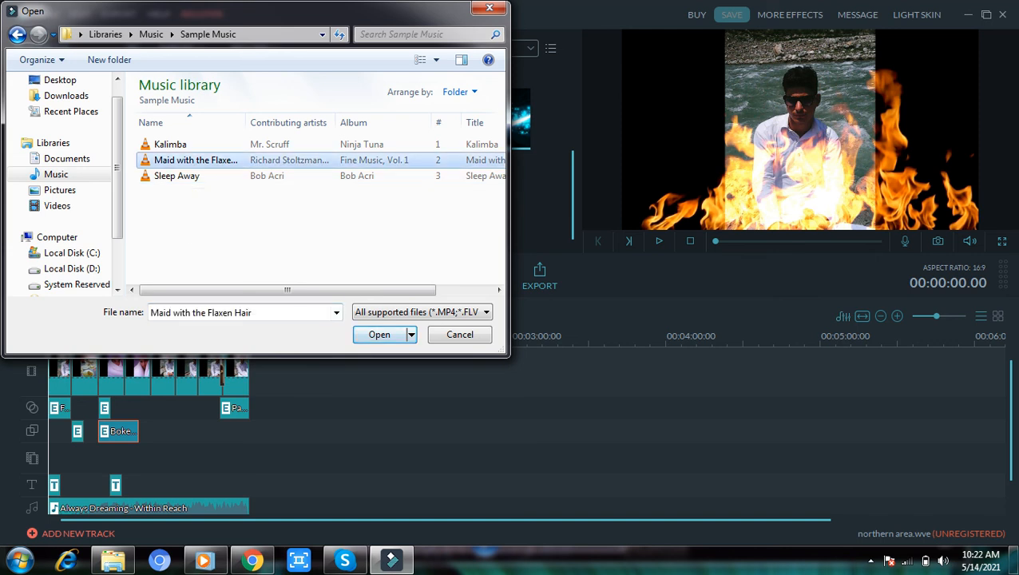
left_click(379, 335)
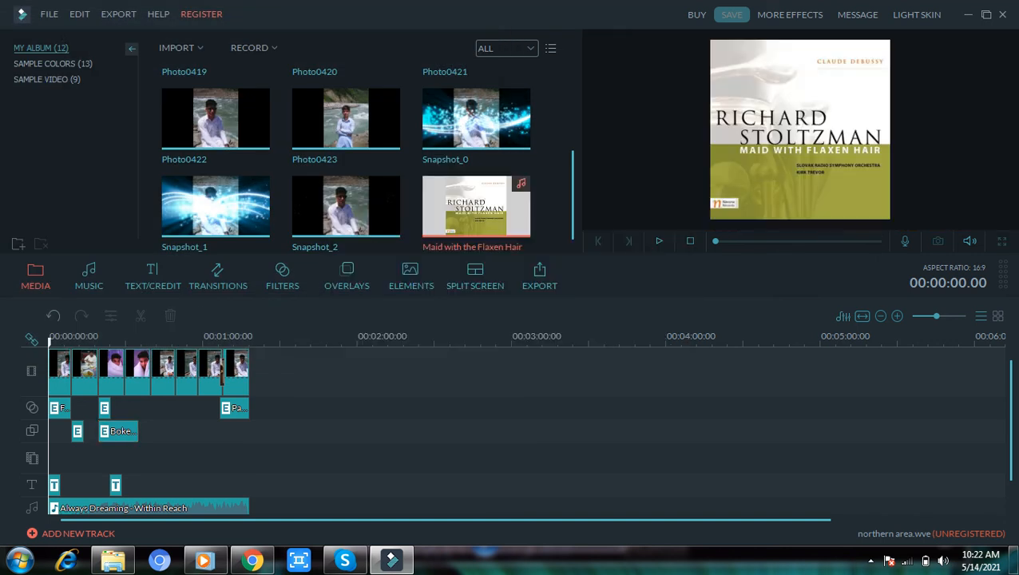
Expand the hidden system-tray icons while the new 'Maid with the Flaxen Hair' track sits in My Album.
mouse_move(476, 206)
left_click(871, 560)
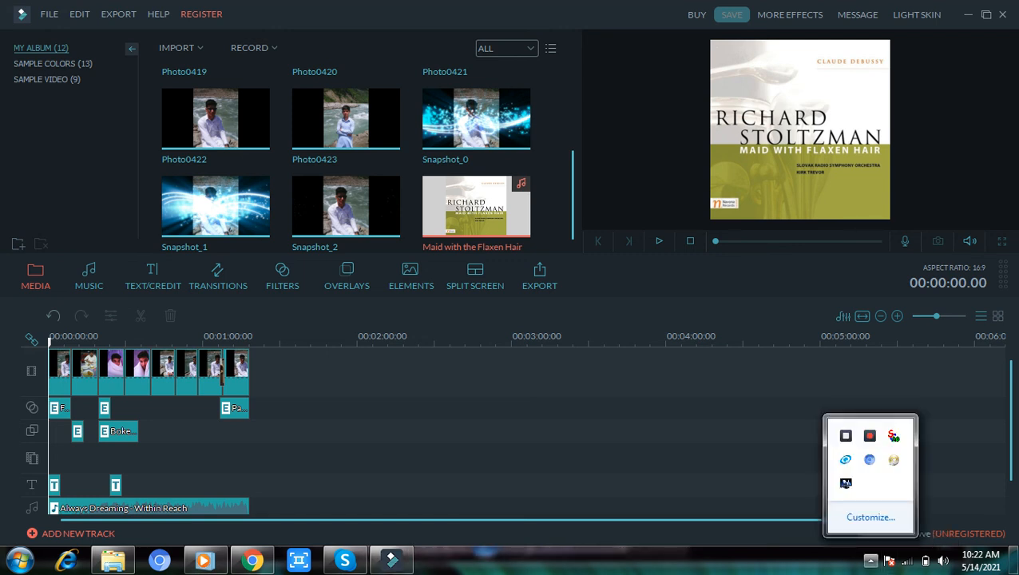